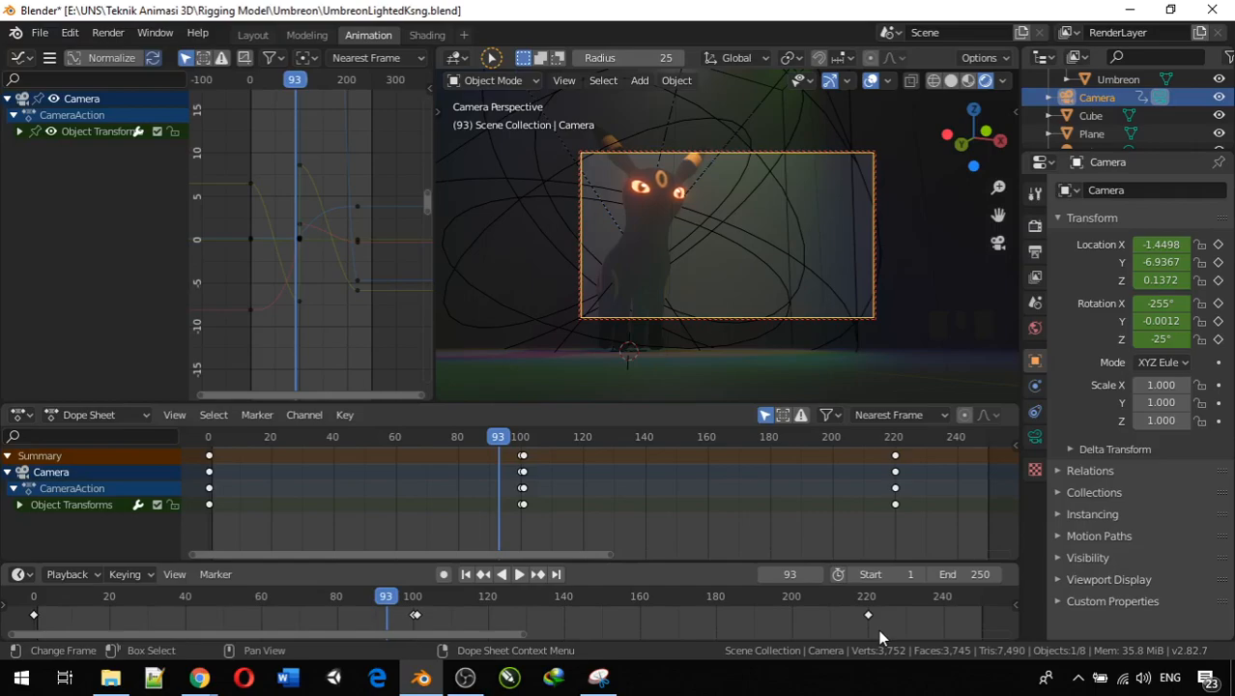
{"action": "left_click_drag", "start_coordinate": [879, 630], "coordinate": [627, 616]}
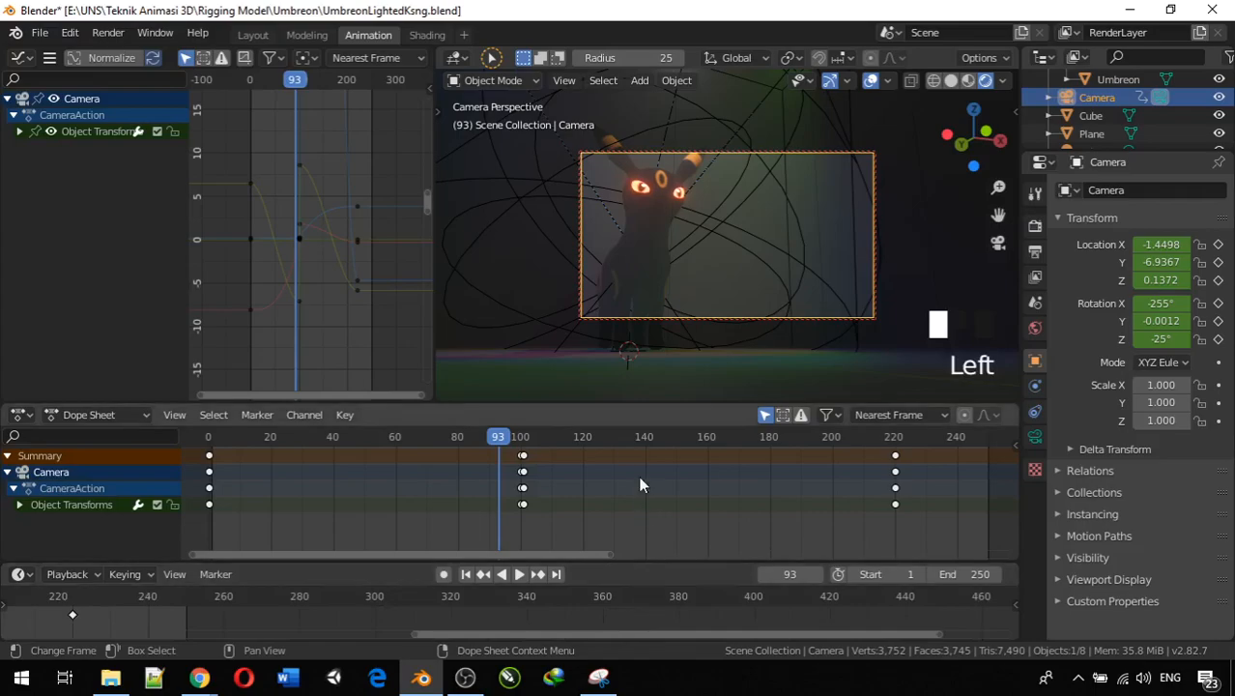
{"action": "left_click", "coordinate": [576, 84]}
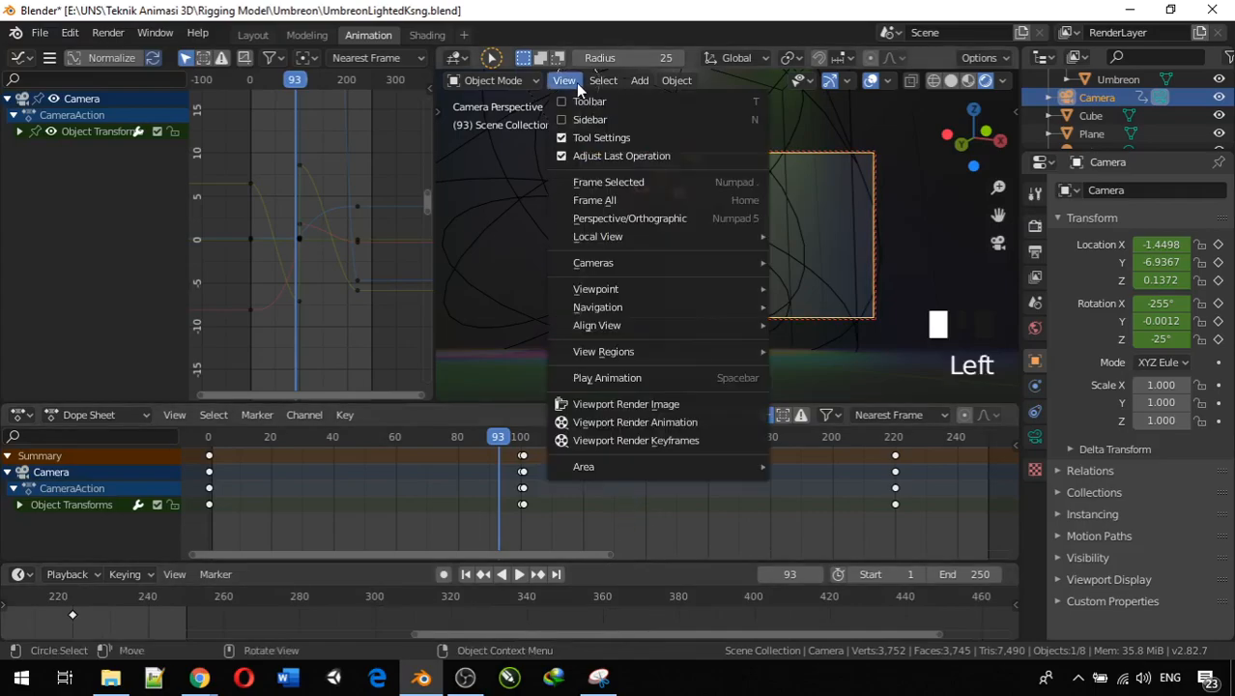
{"action": "mouse_move", "coordinate": [644, 362]}
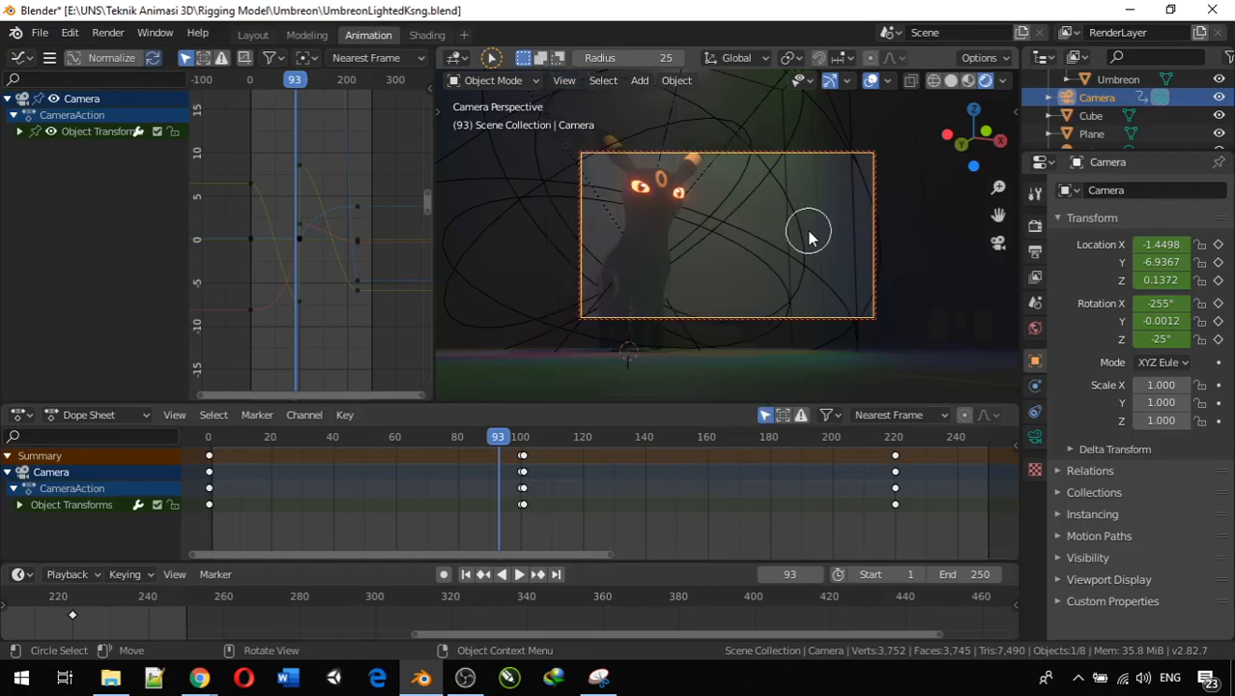
{"action": "key", "text": "w"}
{"action": "left_click", "coordinate": [570, 83]}
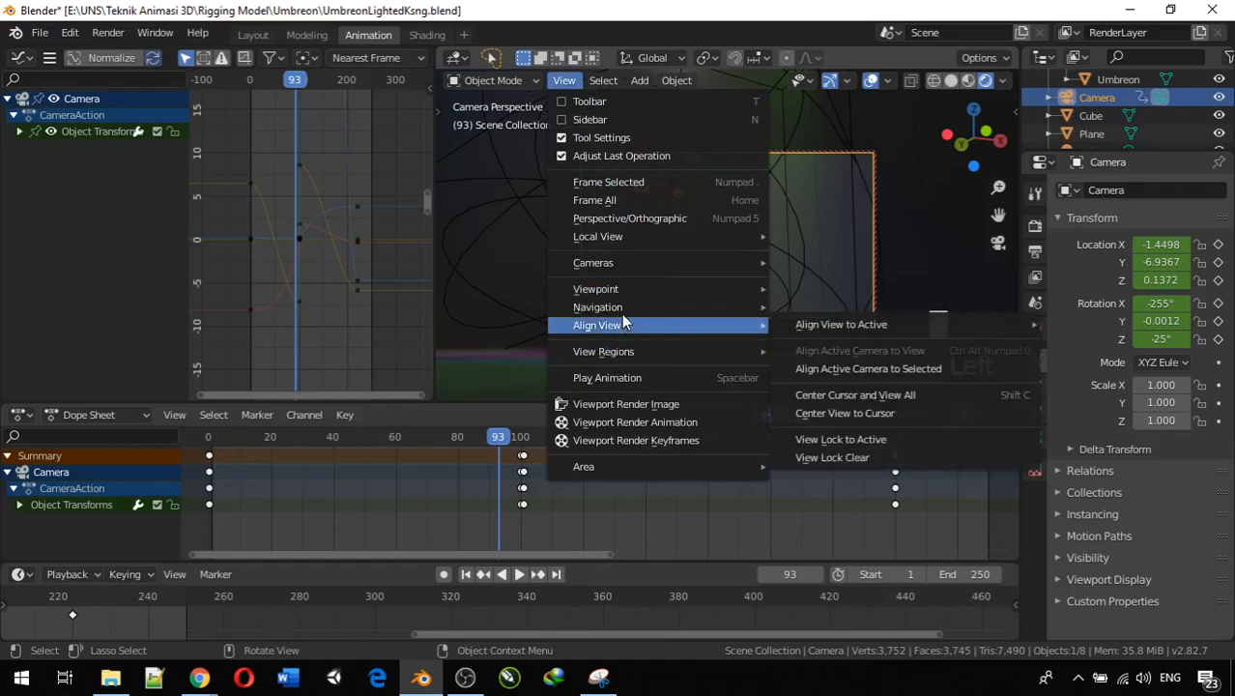
{"action": "mouse_move", "coordinate": [620, 286]}
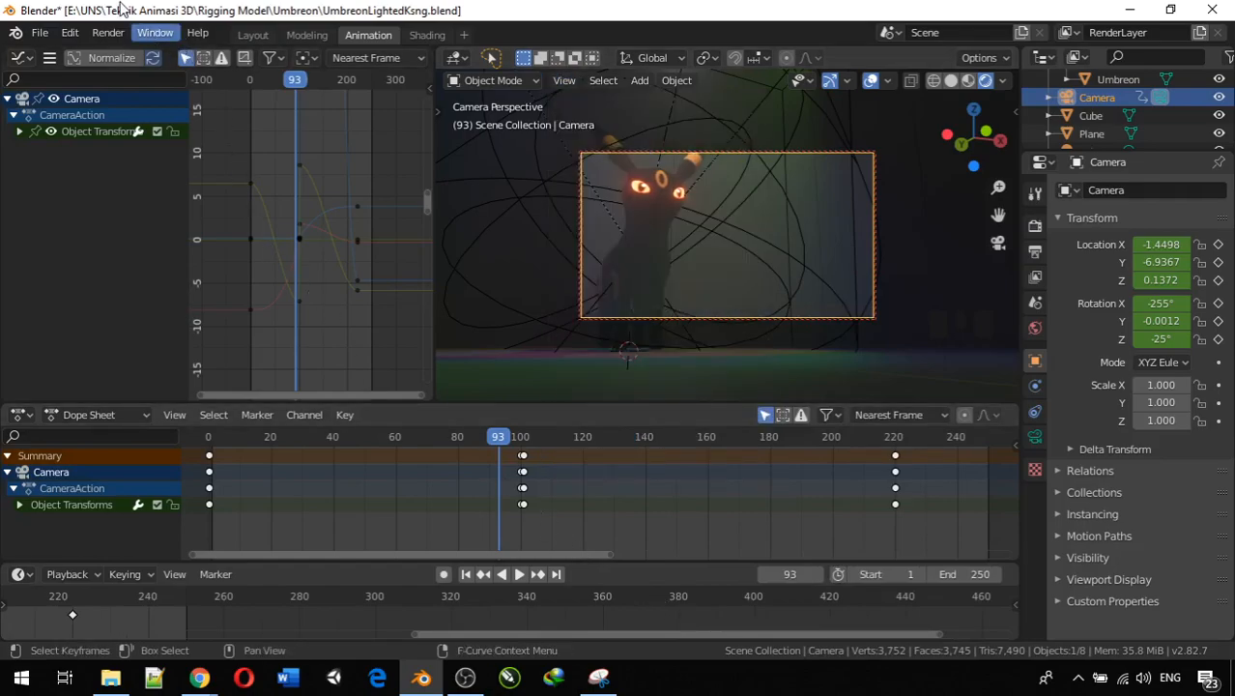
Open the Keymap section of the preferences
{"action": "left_click", "coordinate": [67, 34]}
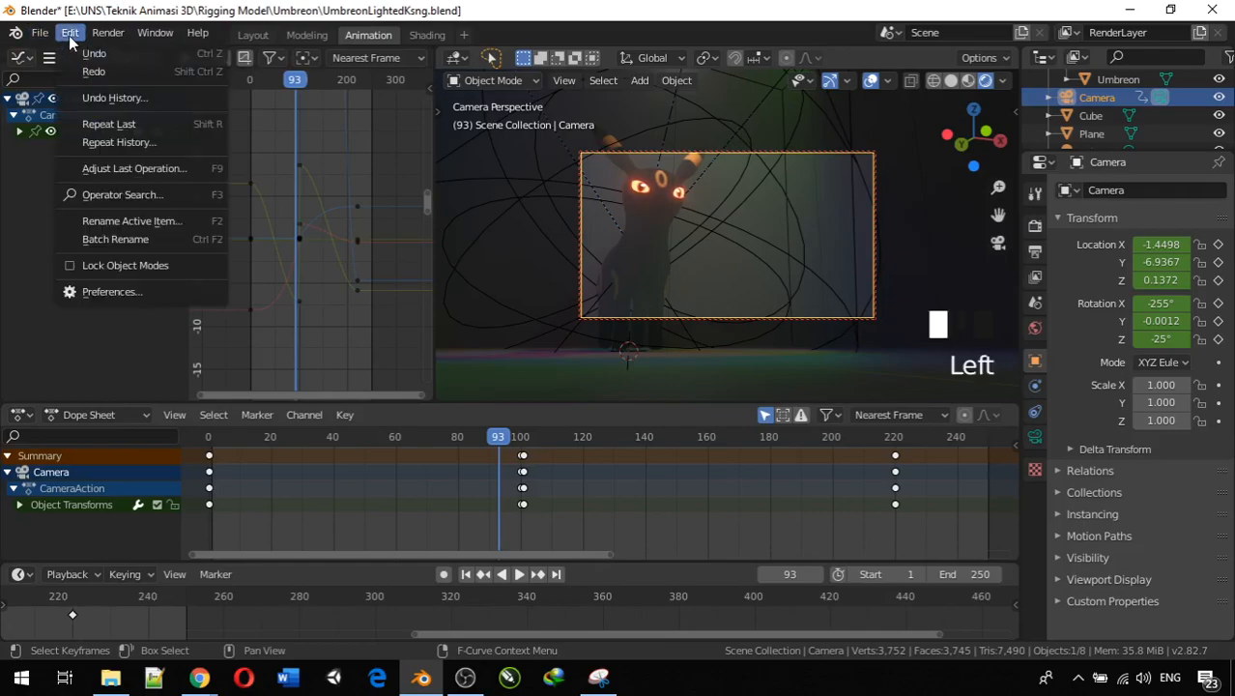
{"action": "left_click", "coordinate": [141, 290]}
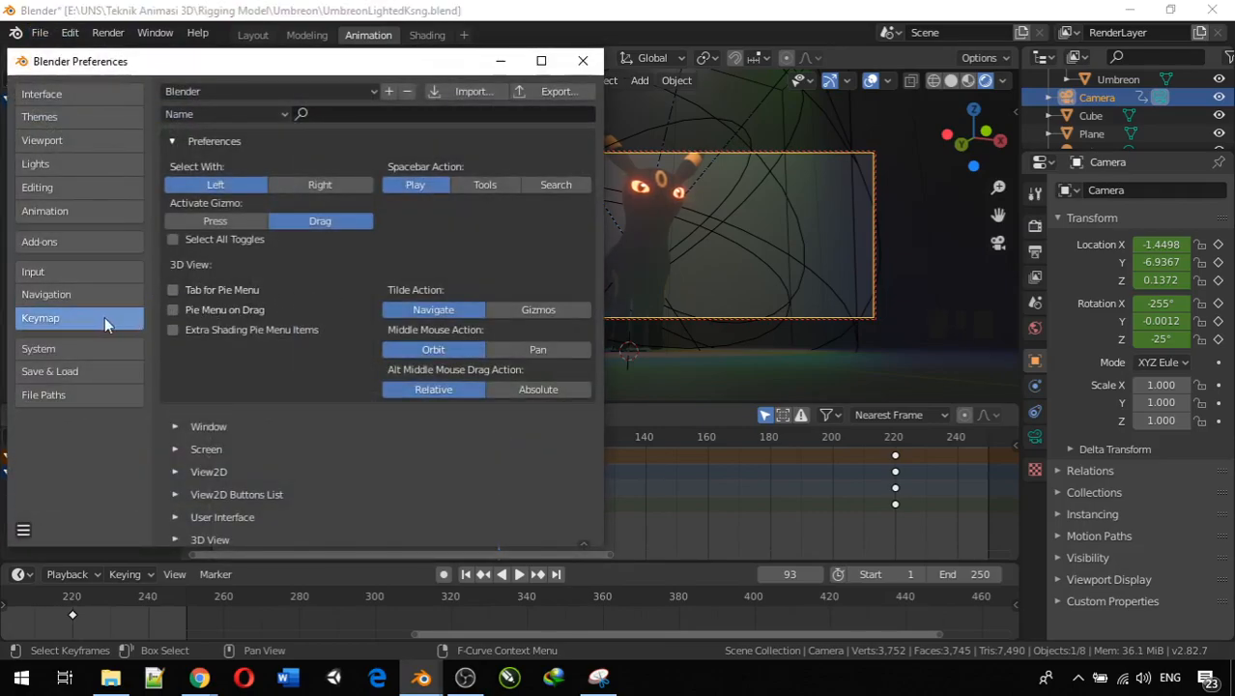
{"action": "left_click", "coordinate": [363, 115]}
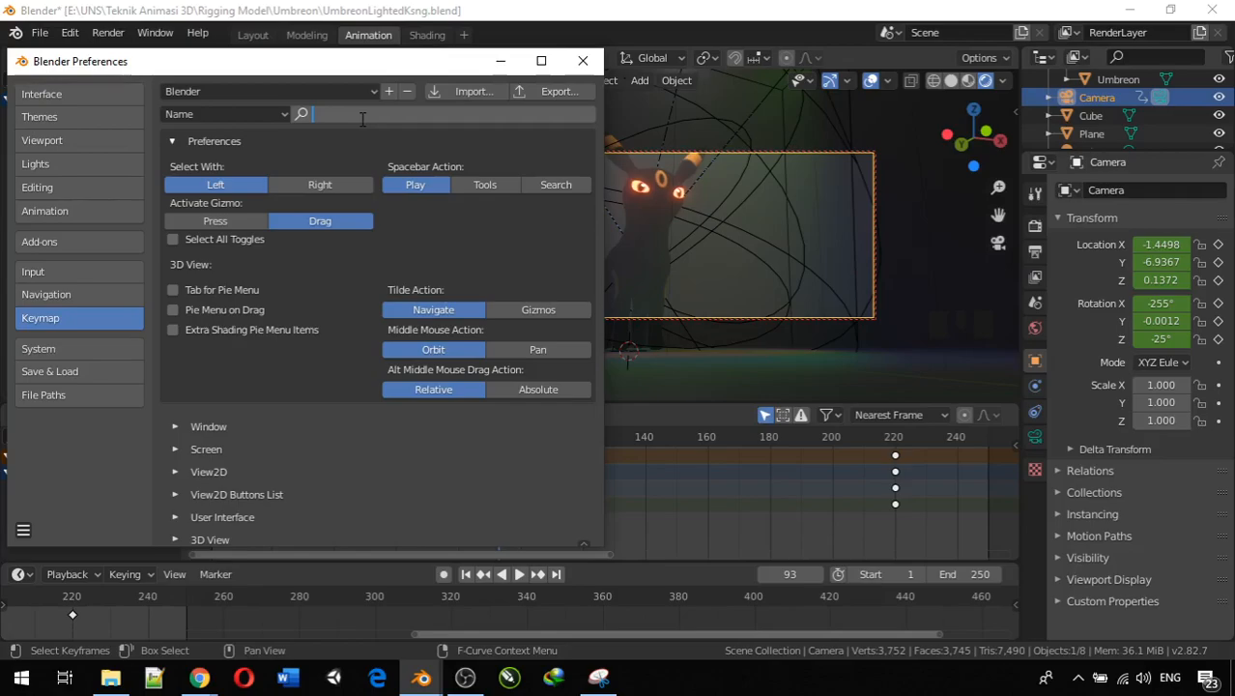
{"action": "type", "text": "3d V"}
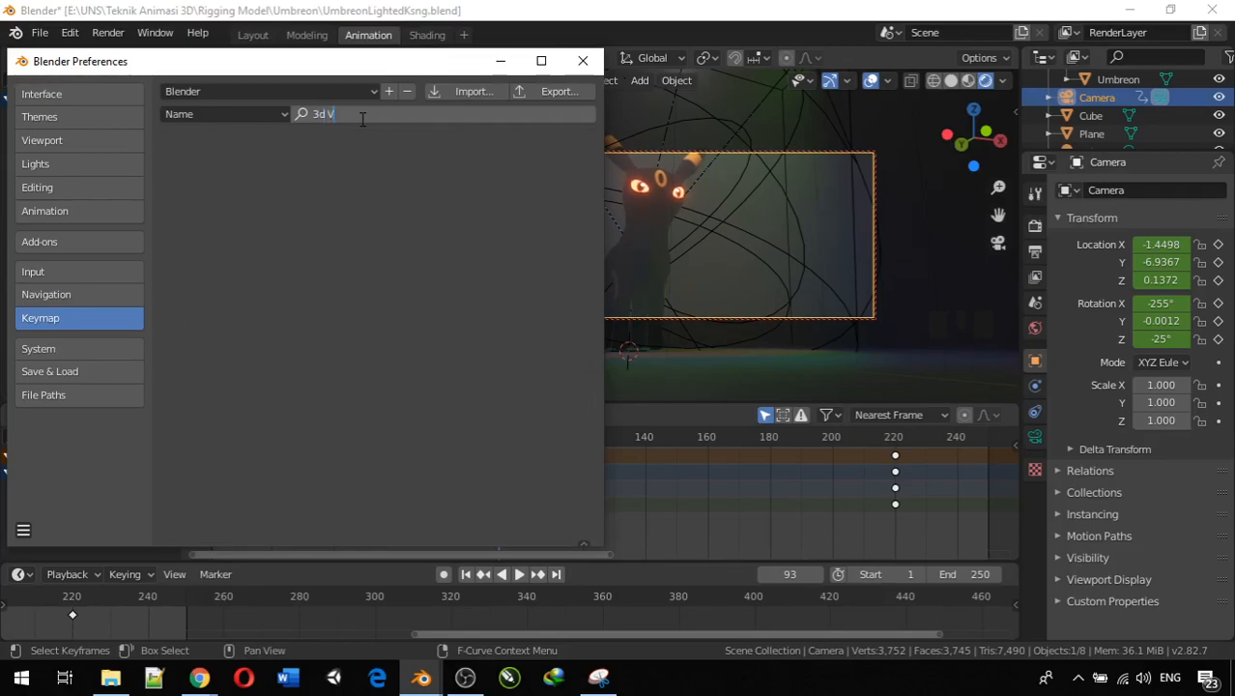
{"action": "key", "text": "BackSpace"}
{"action": "key", "text": "BackSpace"}
{"action": "key", "text": "BackSpace"}
{"action": "key", "text": "BackSpace"}
{"action": "left_click_drag", "start_coordinate": [202, 60], "coordinate": [350, 112]}
{"action": "type", "text": "wa"}
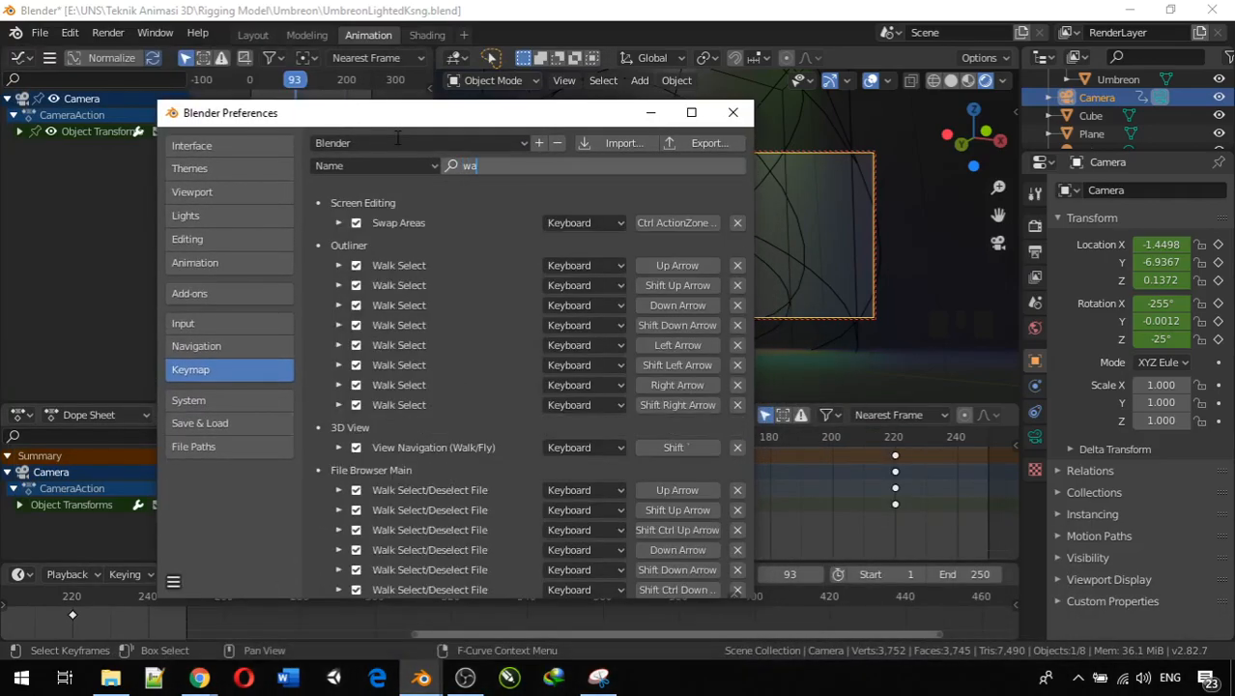
{"action": "key", "text": "BackSpace"}
{"action": "key", "text": "BackSpace"}
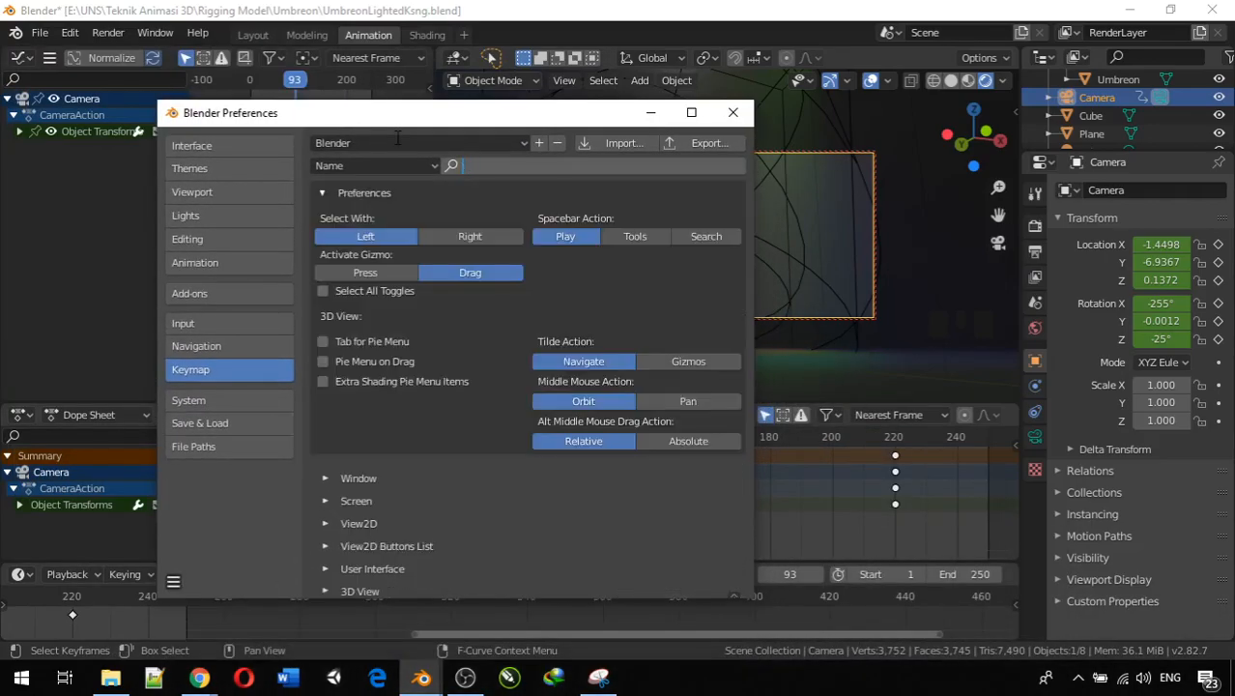
{"action": "type", "text": "3d vi"}
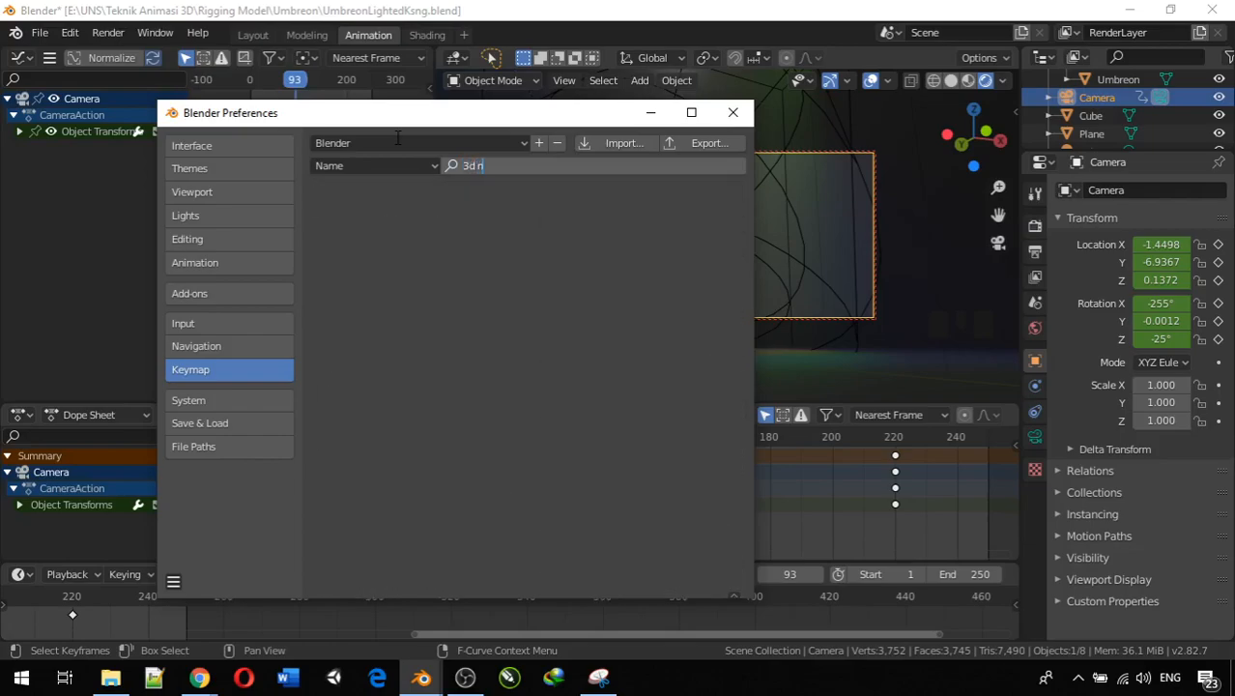
{"action": "key", "text": "BackSpace"}
{"action": "key", "text": "BackSpace"}
{"action": "key", "text": "BackSpace"}
{"action": "key", "text": "BackSpace"}
{"action": "key", "text": "BackSpace"}
Filter the keymap by name for "nav" and expand the View Navigation (Walk/Fly) entry under 3D View
{"action": "type", "text": "nav"}
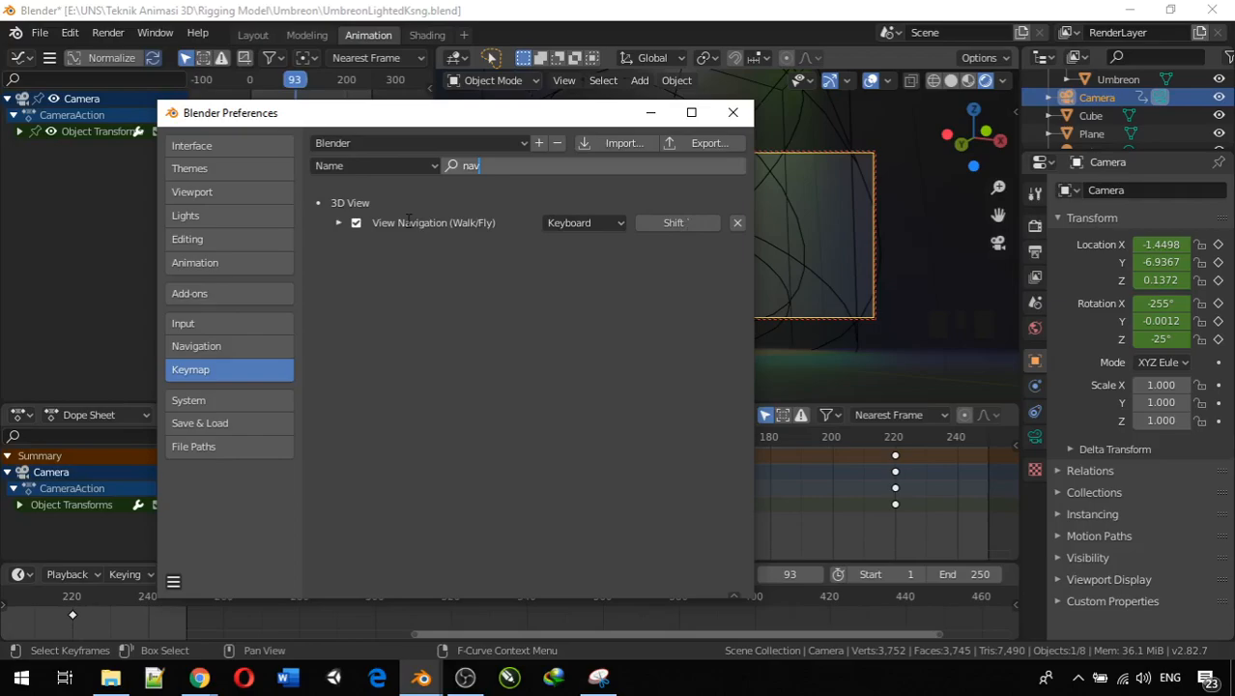
{"action": "left_click", "coordinate": [339, 223]}
{"action": "left_click", "coordinate": [339, 224]}
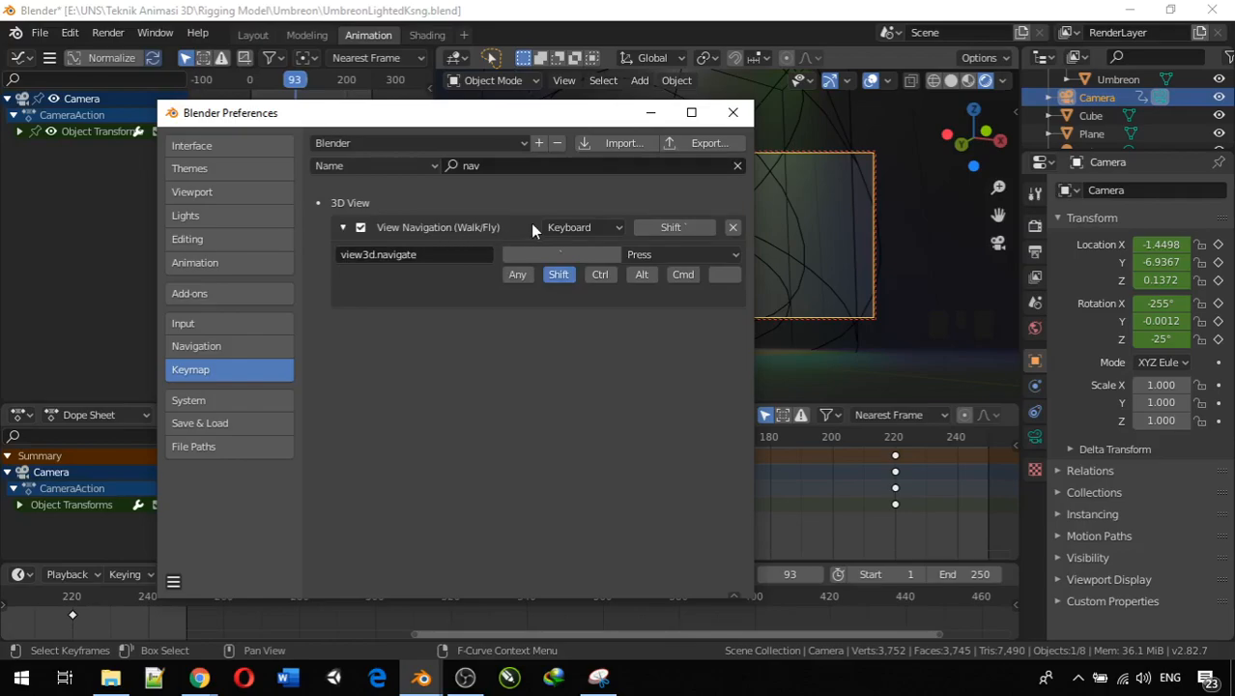
Assign Shift F as the shortcut for View Navigation (Walk/Fly) and close the preferences
{"action": "left_click", "coordinate": [672, 227]}
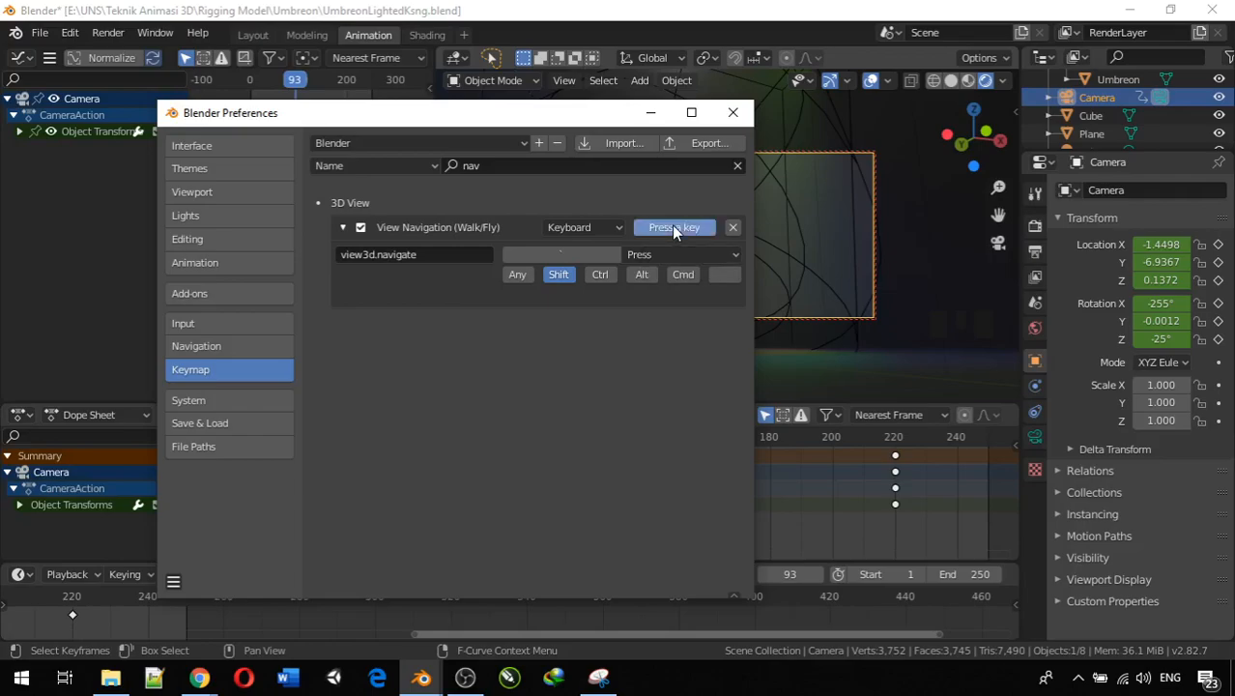
{"action": "key", "text": "shift"}
{"action": "key", "text": "shift+f"}
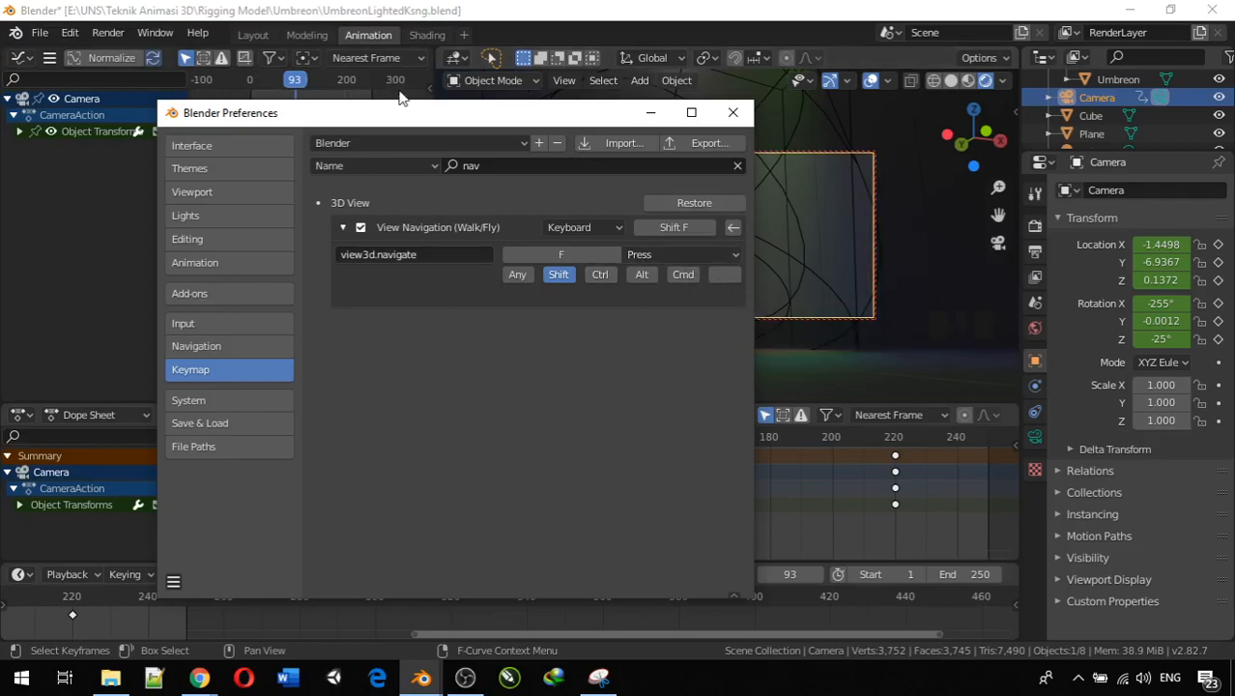
{"action": "left_click_drag", "start_coordinate": [408, 116], "coordinate": [383, 67]}
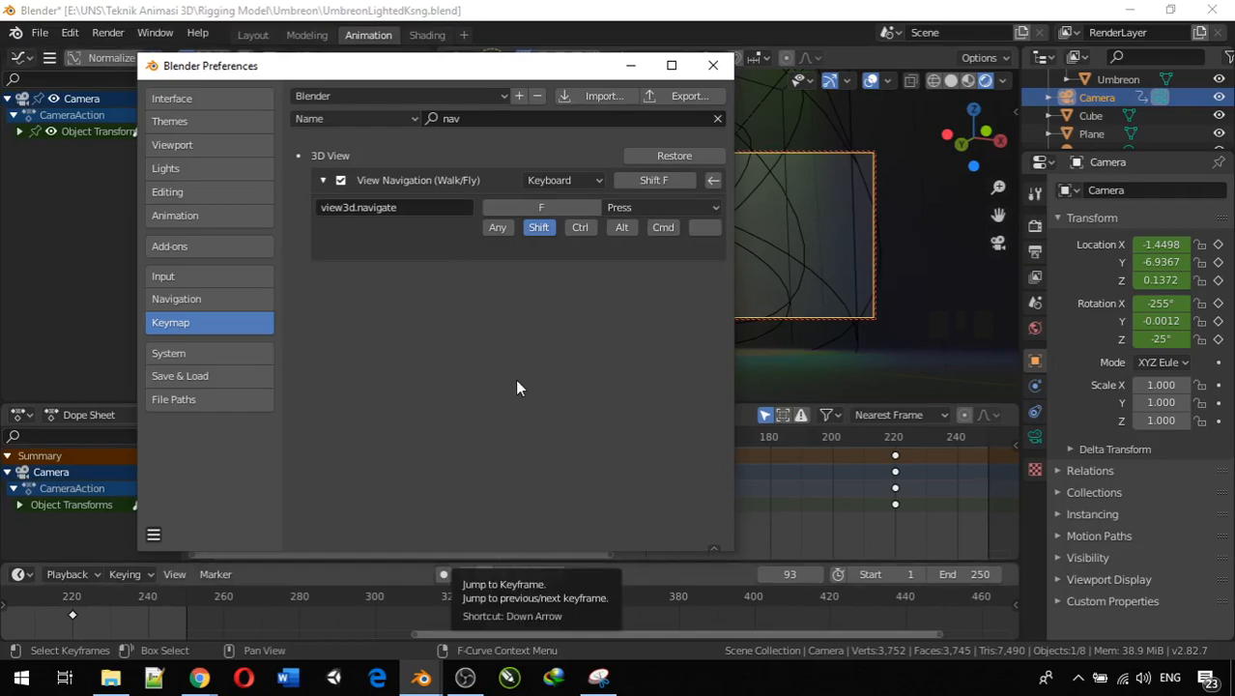
{"action": "mouse_move", "coordinate": [520, 75]}
{"action": "left_mouse_down"}
{"action": "mouse_move", "coordinate": [532, 29]}
{"action": "mouse_move", "coordinate": [504, 68]}
{"action": "left_mouse_up"}
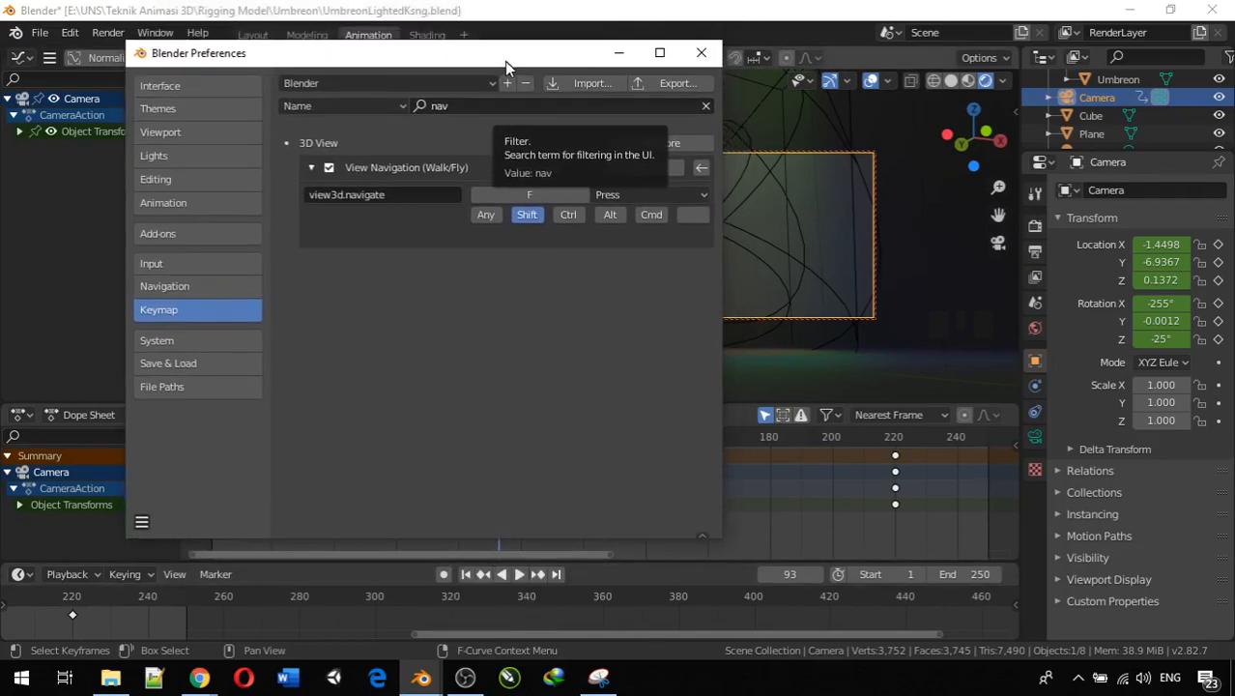
{"action": "left_click", "coordinate": [701, 62]}
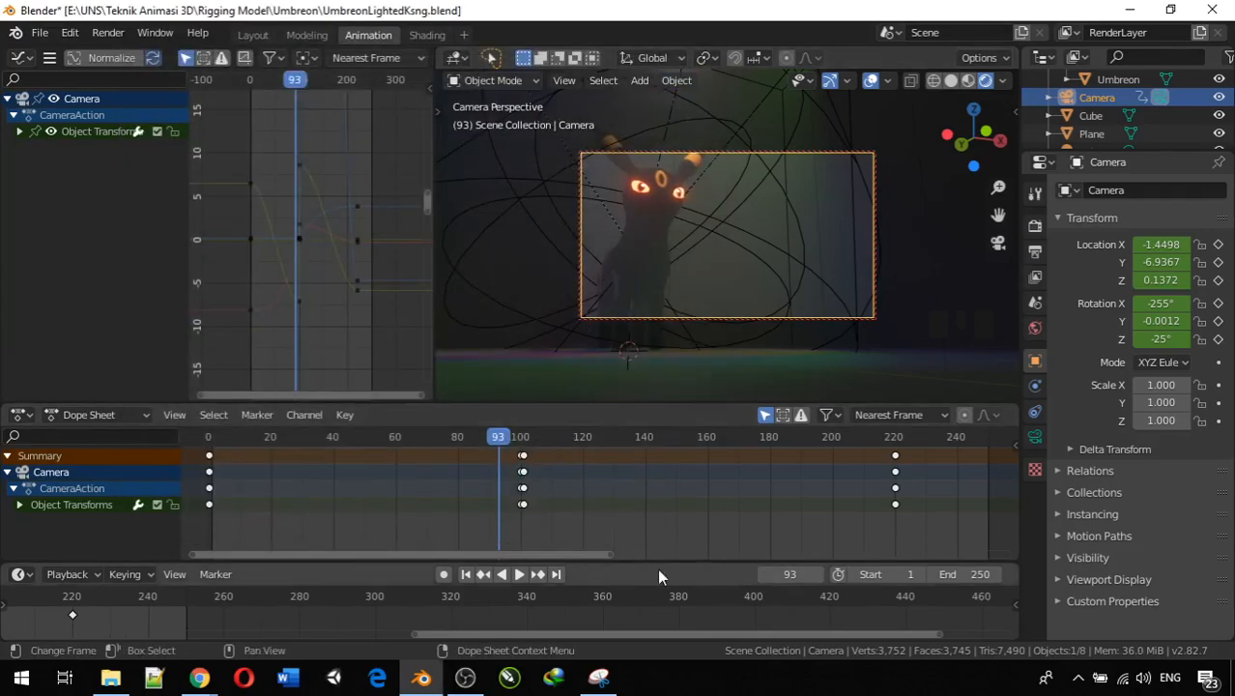
Delete all of the Camera's existing keyframes from the timeline
{"action": "left_click", "coordinate": [1096, 102]}
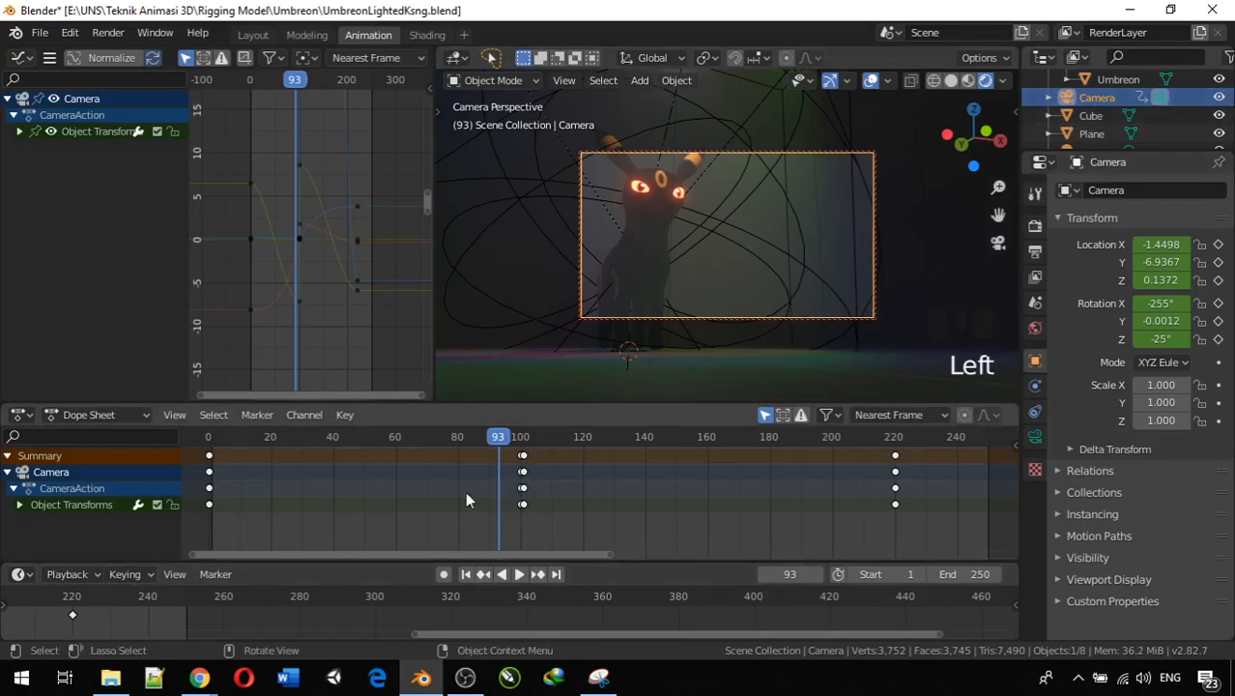
{"action": "scroll", "coordinate": [129, 623], "scroll_direction": "down", "scroll_amount": 10}
{"action": "scroll", "coordinate": [129, 618], "scroll_direction": "up", "scroll_amount": 1, "text": "shift"}
{"action": "middle_click_drag", "start_coordinate": [130, 617], "coordinate": [459, 606]}
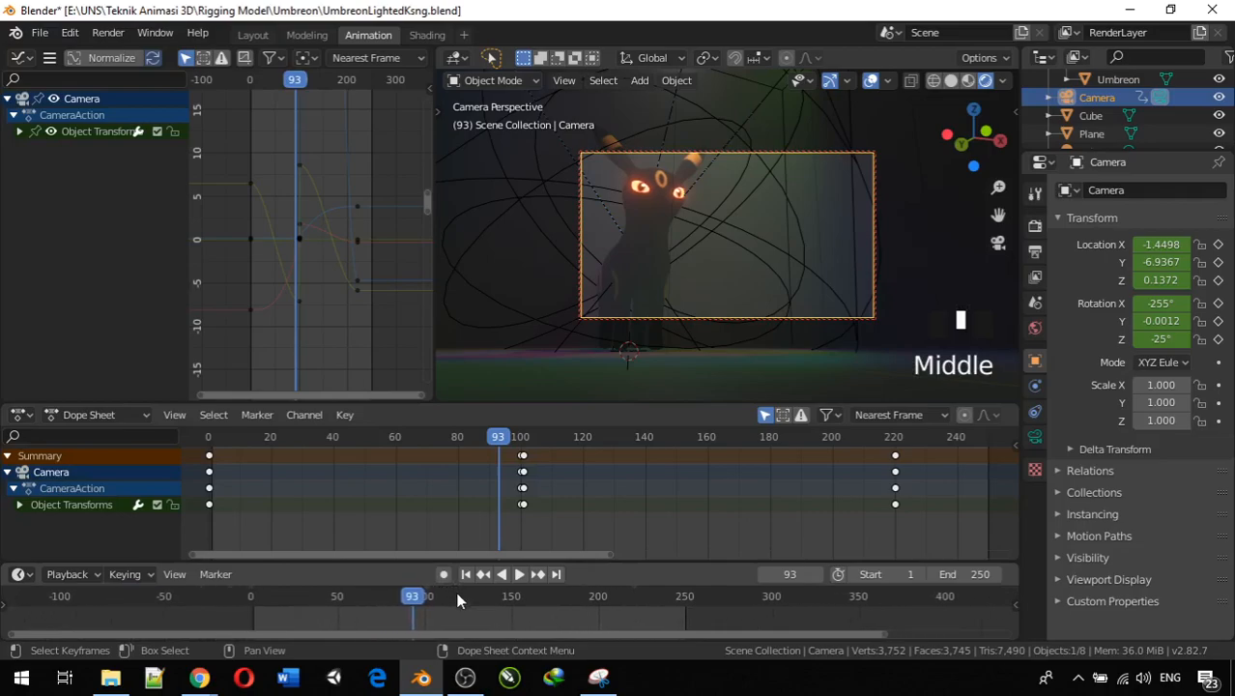
{"action": "scroll", "coordinate": [463, 604], "scroll_direction": "down", "scroll_amount": 2}
{"action": "scroll", "coordinate": [475, 600], "scroll_direction": "down", "scroll_amount": 1}
{"action": "key", "text": "Left"}
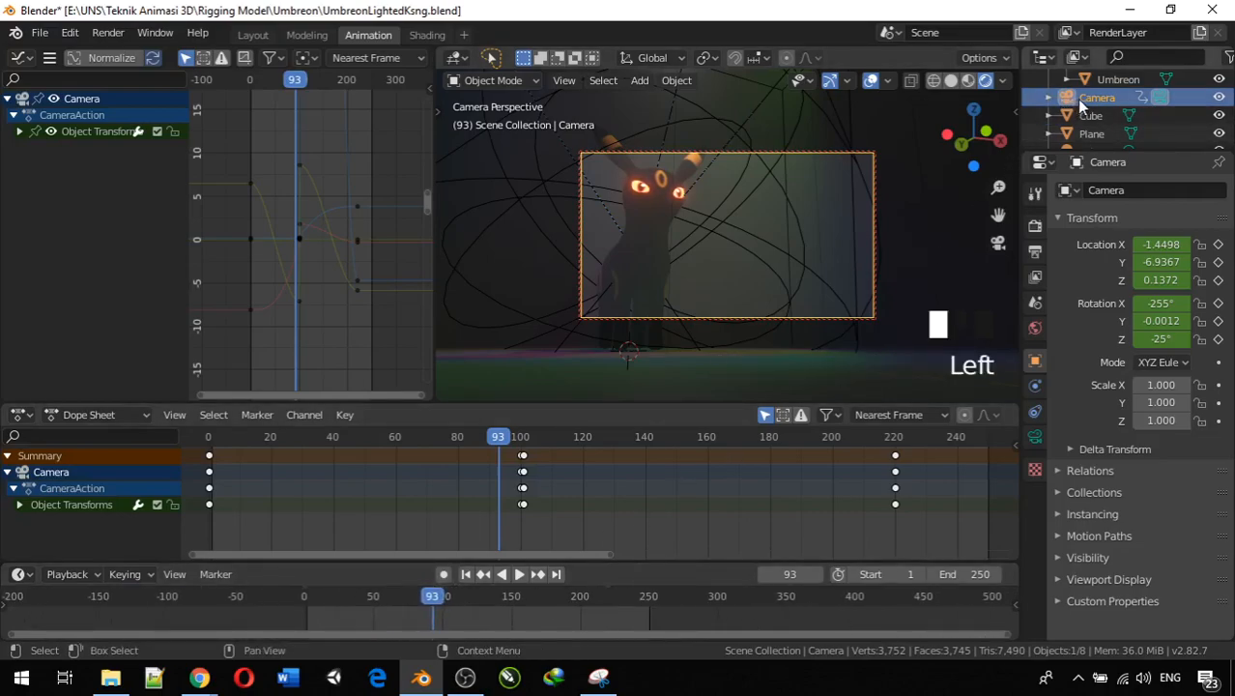
{"action": "scroll", "coordinate": [577, 626], "scroll_direction": "up", "scroll_amount": 7}
{"action": "middle_click_drag", "start_coordinate": [567, 608], "coordinate": [644, 625], "text": "shift"}
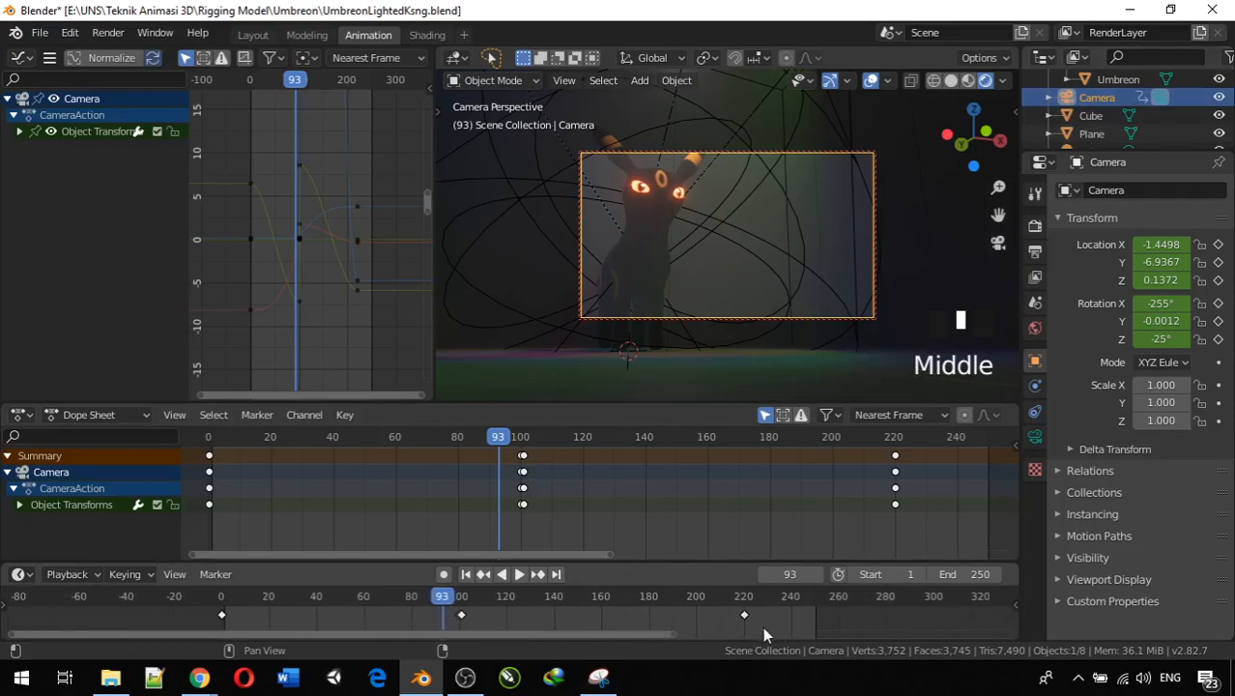
{"action": "middle_click_drag", "start_coordinate": [766, 624], "coordinate": [765, 624]}
{"action": "left_click_drag", "start_coordinate": [766, 624], "coordinate": [199, 608]}
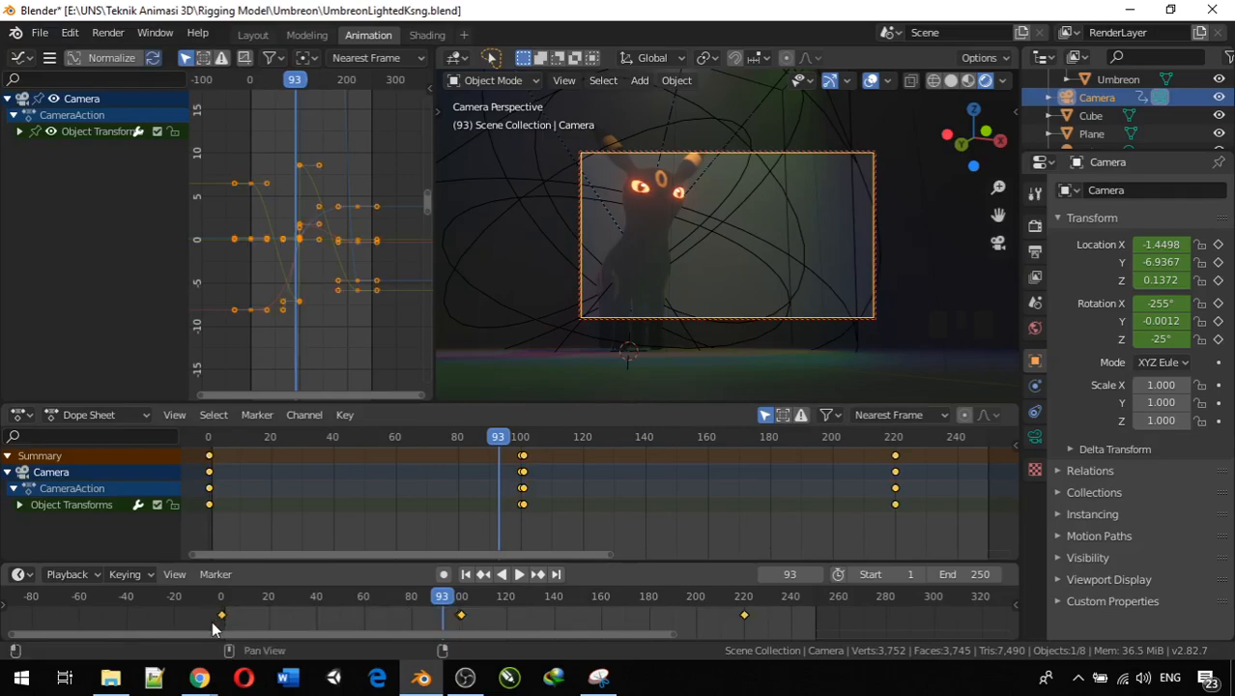
{"action": "key", "text": "x"}
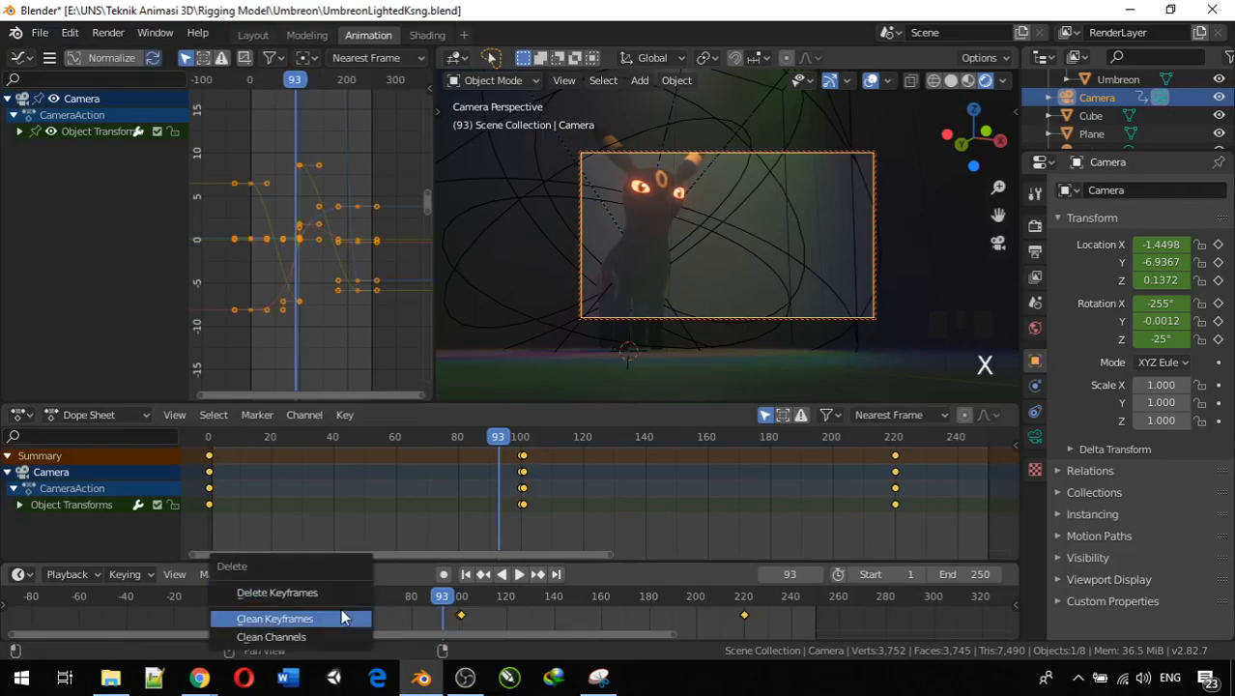
{"action": "left_click", "coordinate": [317, 595]}
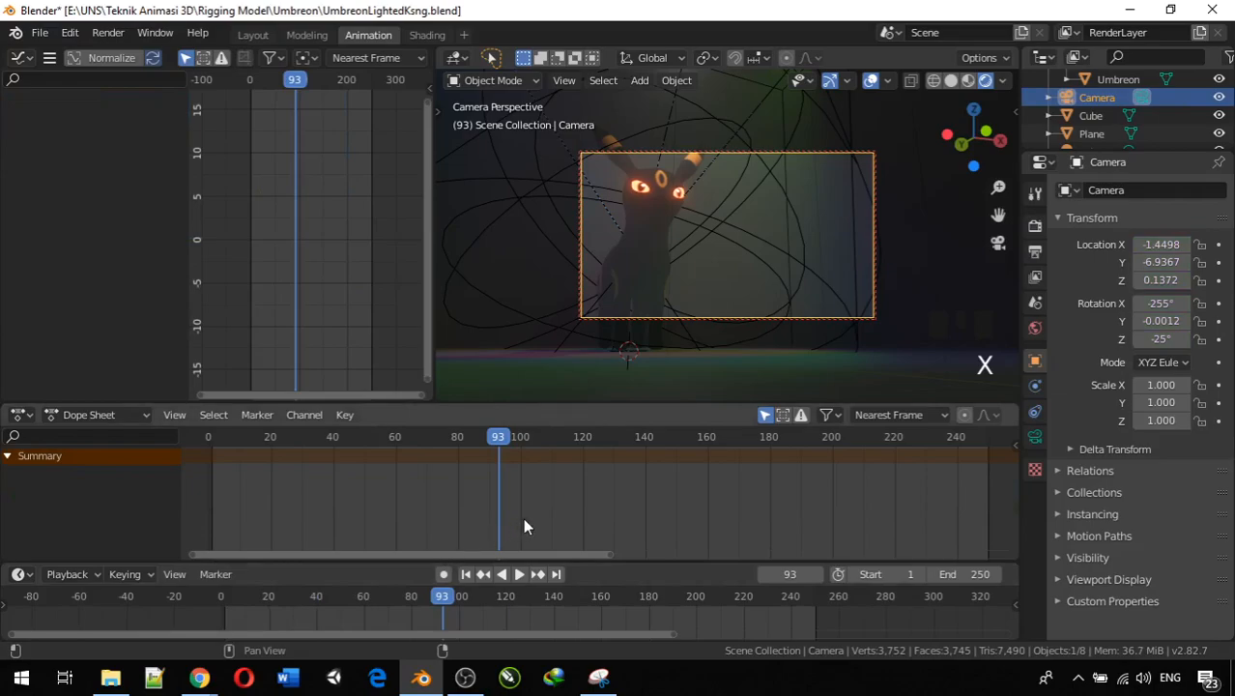
Steer the camera around Umbreon with walk navigation, ending at about X -3.5, Y -7.9, Z 0.5 with the model in frame
{"action": "middle_click_drag", "start_coordinate": [683, 227], "coordinate": [661, 233]}
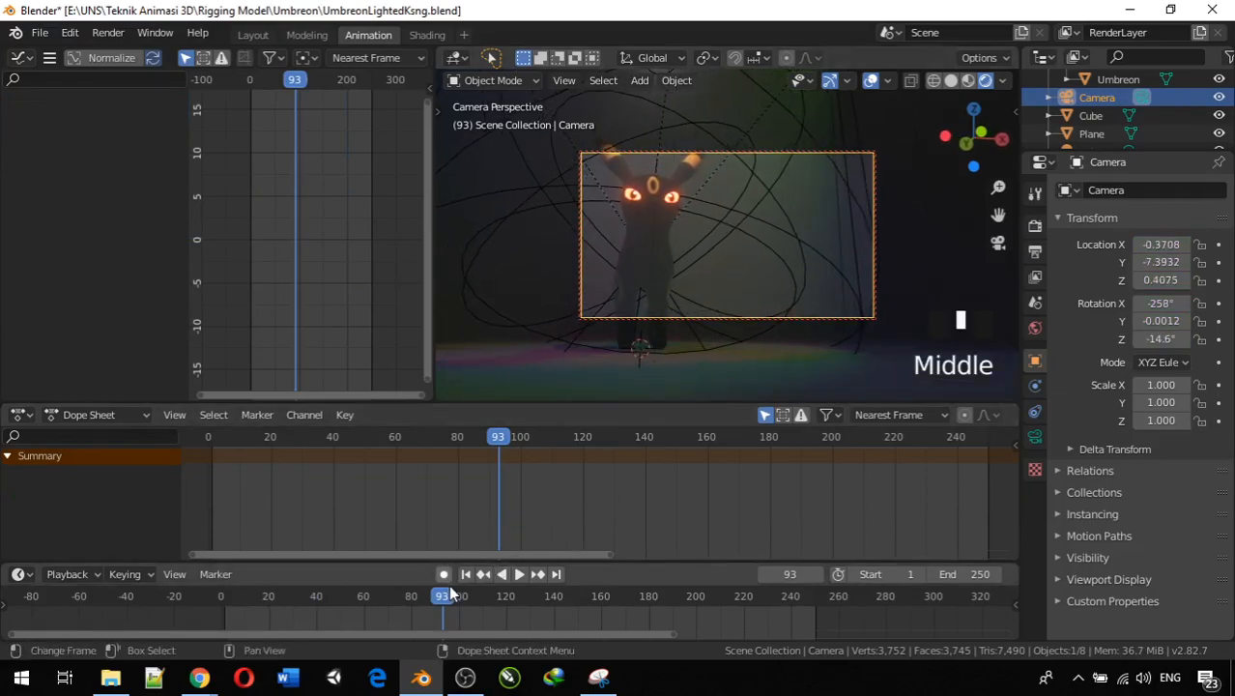
{"action": "scroll", "coordinate": [499, 626], "scroll_direction": "down", "scroll_amount": 1}
{"action": "scroll", "coordinate": [498, 626], "scroll_direction": "up", "scroll_amount": 2}
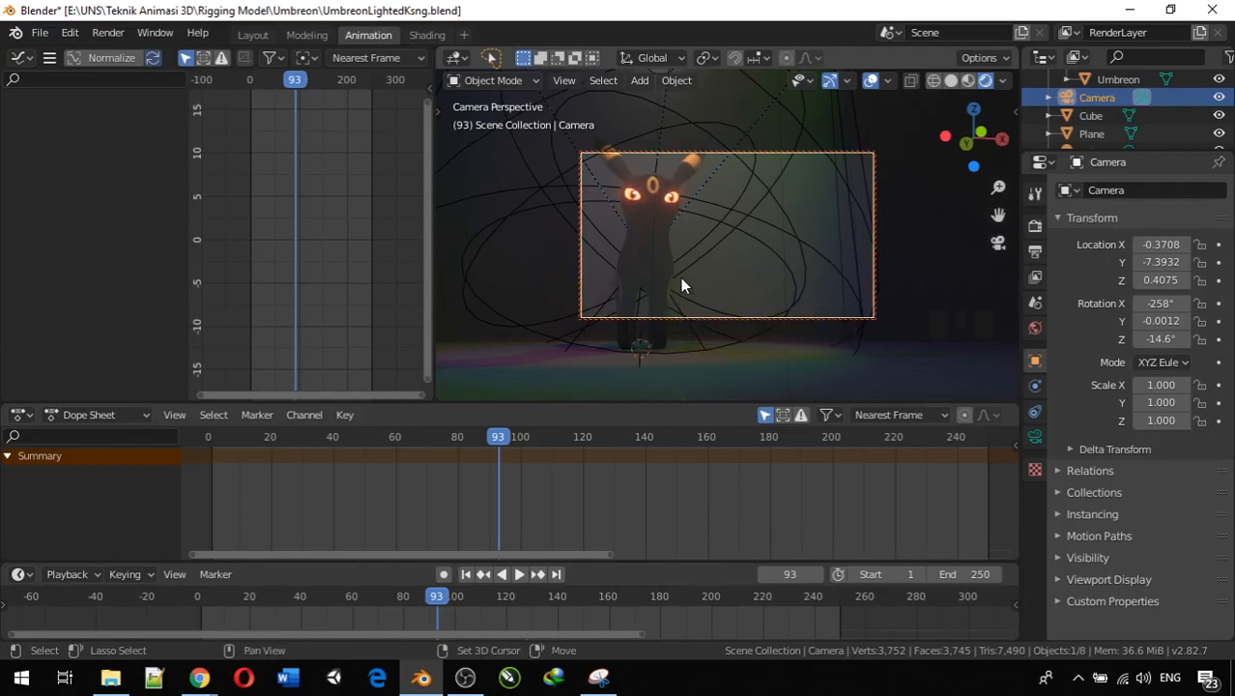
{"action": "key", "text": "shift+f"}
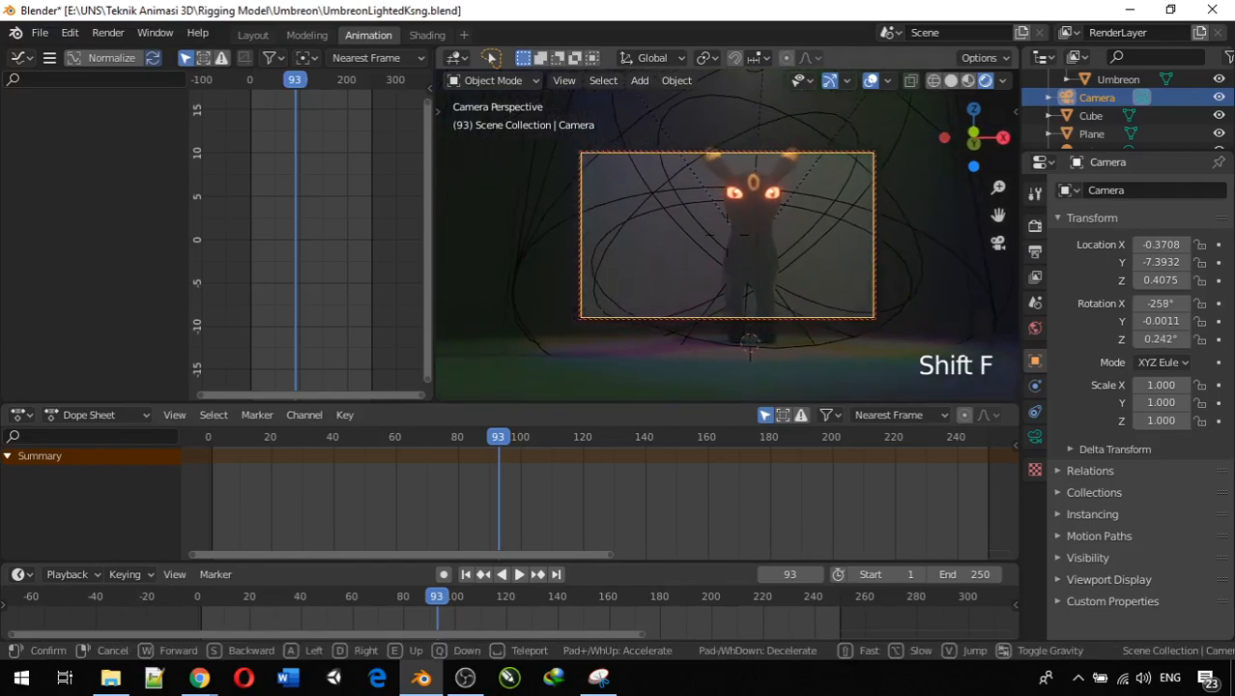
{"action": "key", "text": "w"}
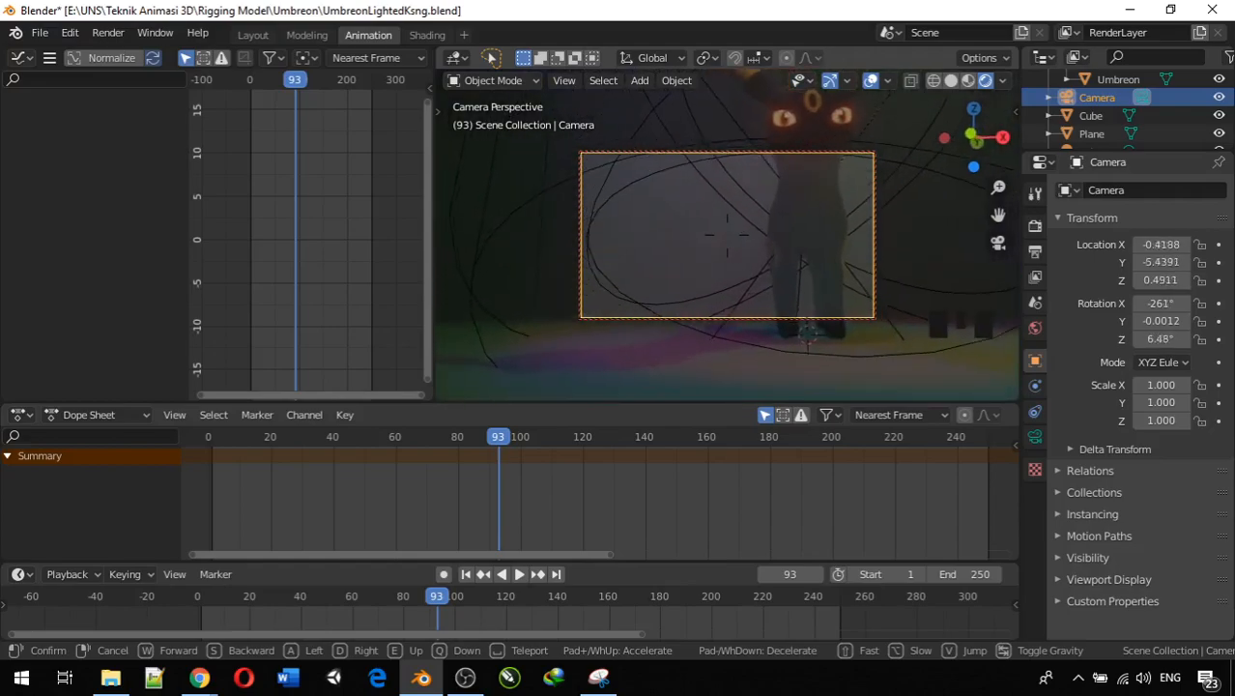
{"action": "key", "text": "s"}
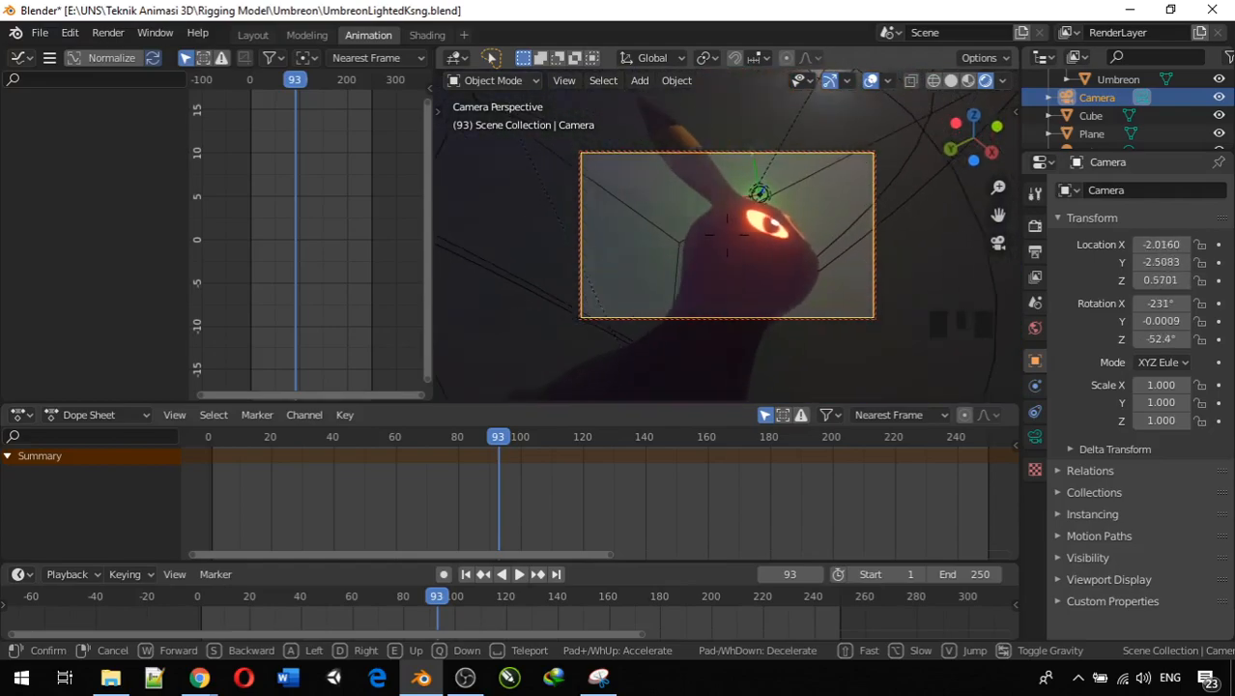
{"action": "key", "text": "w"}
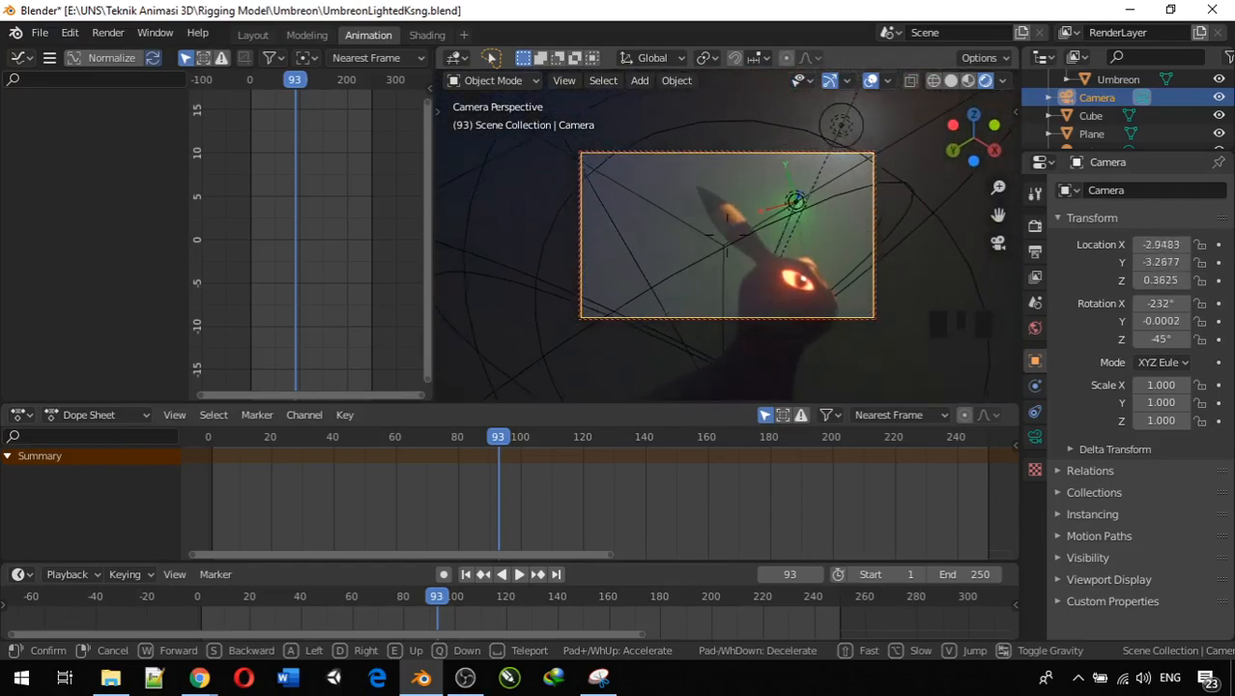
{"action": "key", "text": "s"}
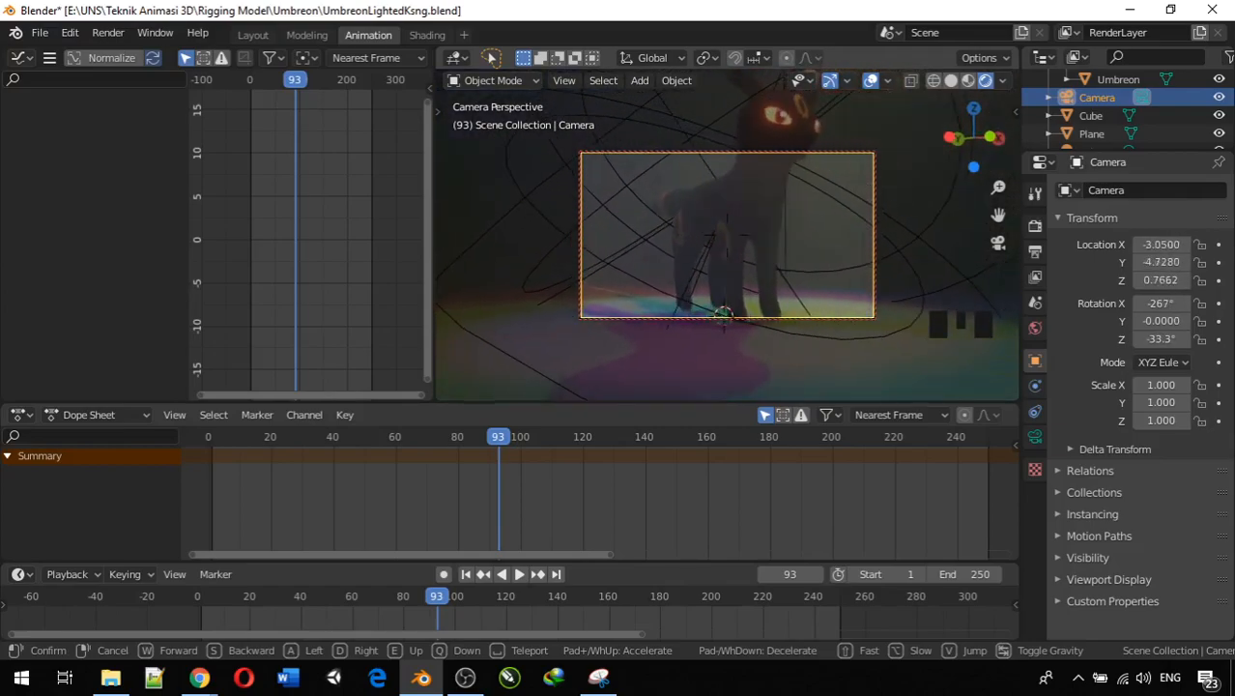
{"action": "key", "text": "w"}
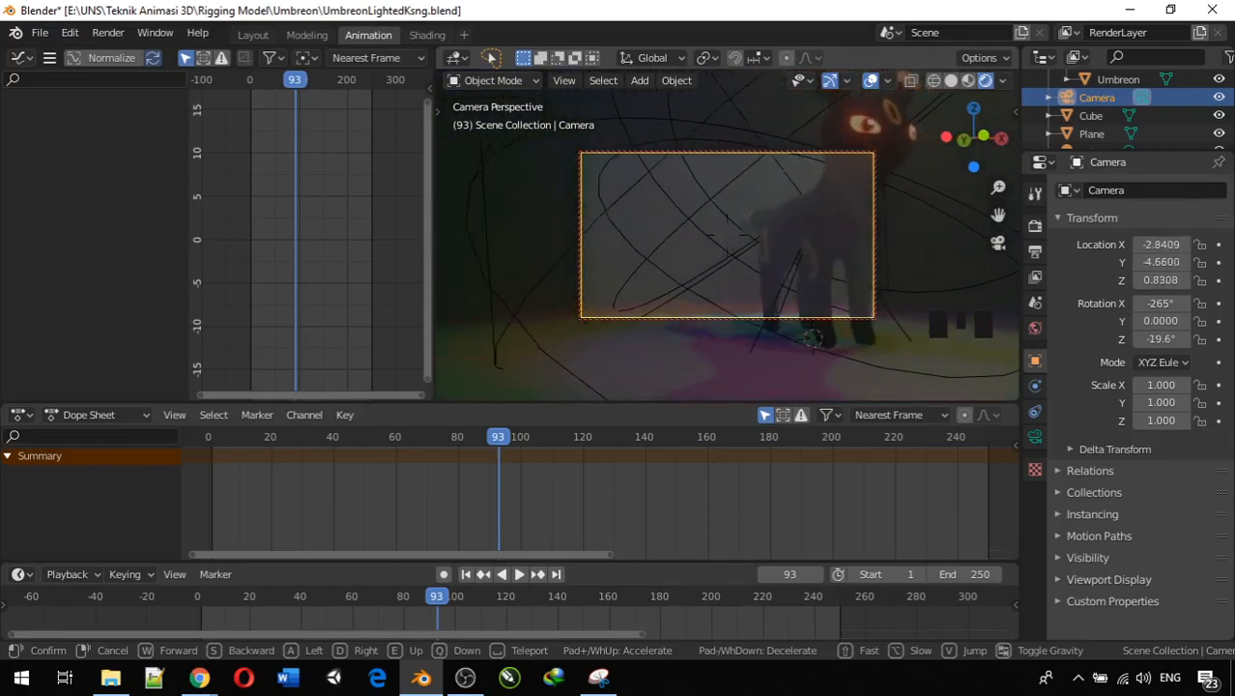
{"action": "key", "text": "s"}
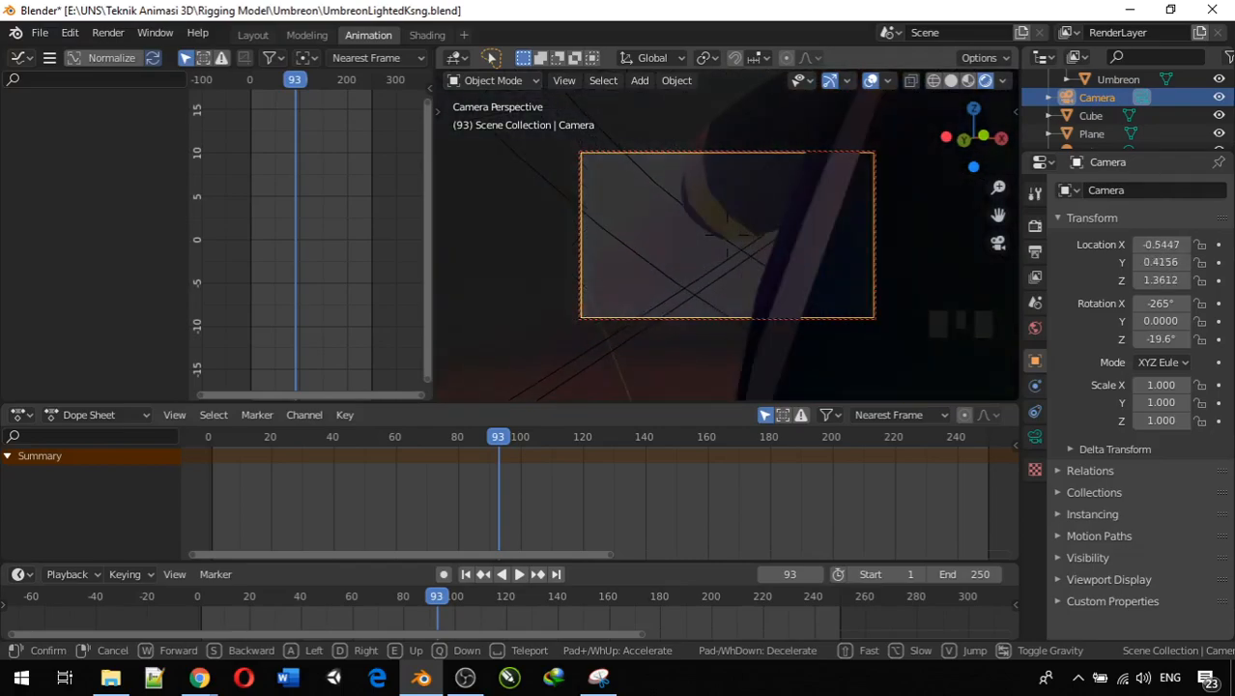
{"action": "key", "text": "w"}
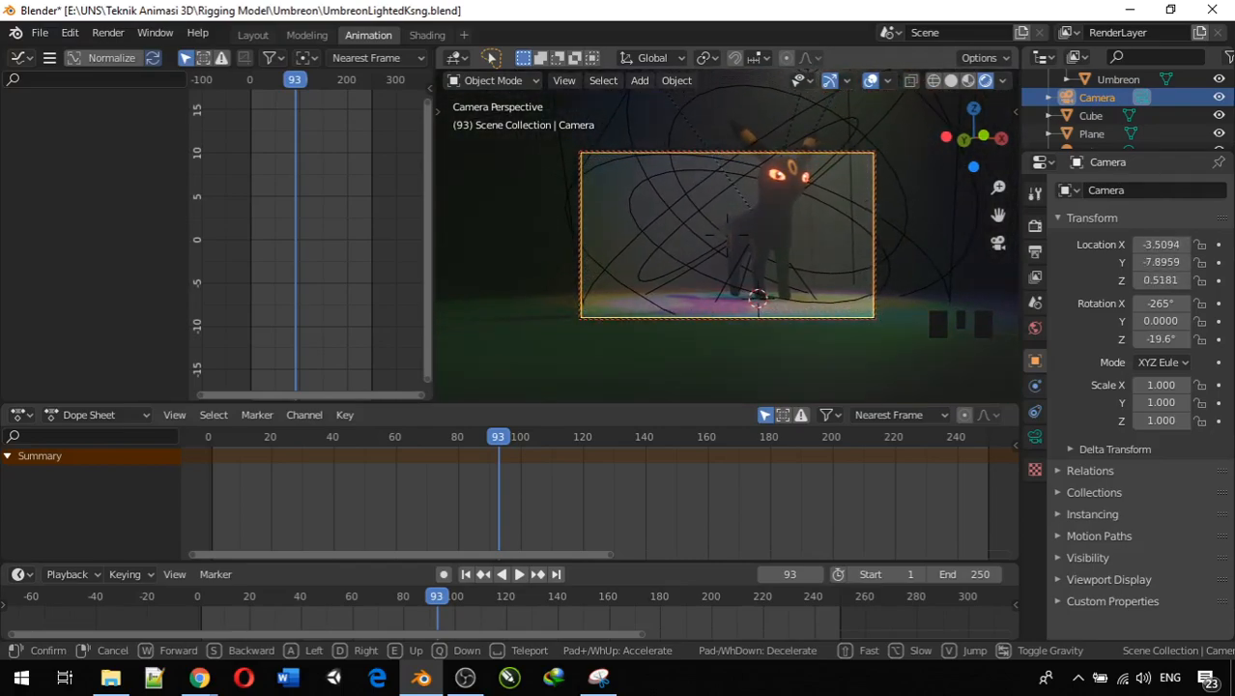
{"action": "left_click", "coordinate": [725, 235]}
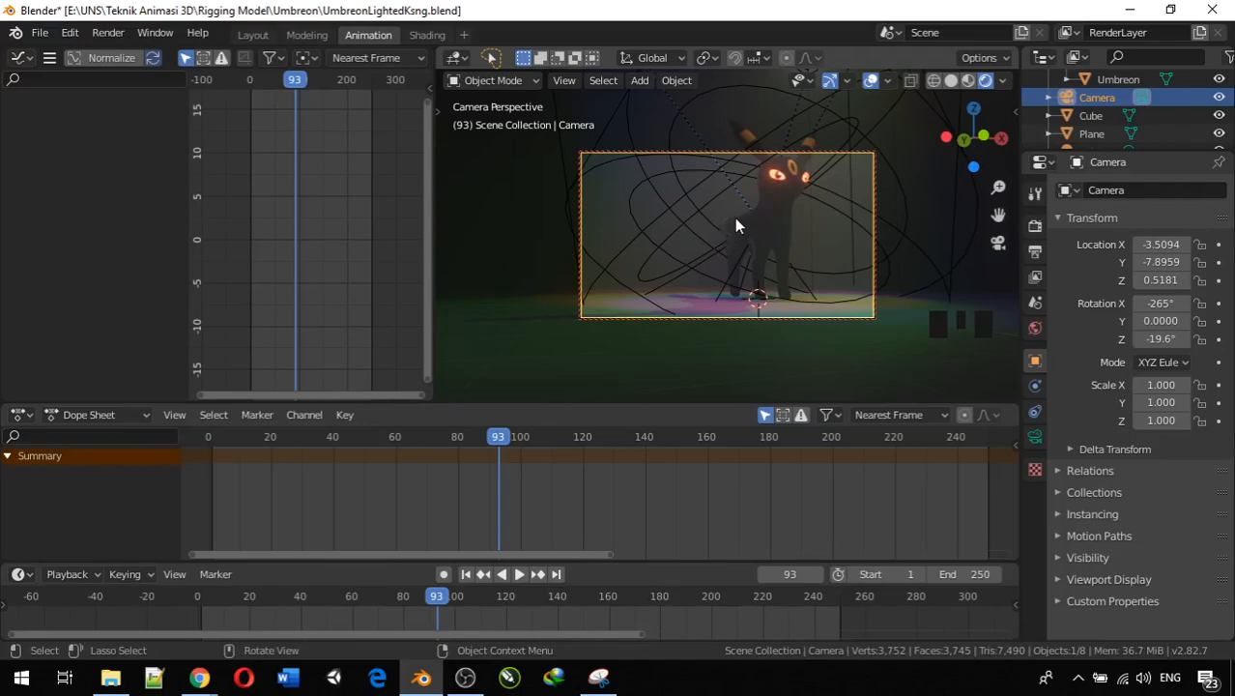
Re-aim the camera at Umbreon with walk navigation, to about -28.6° Z rotation, and set the current frame to 0
{"action": "key", "text": "w"}
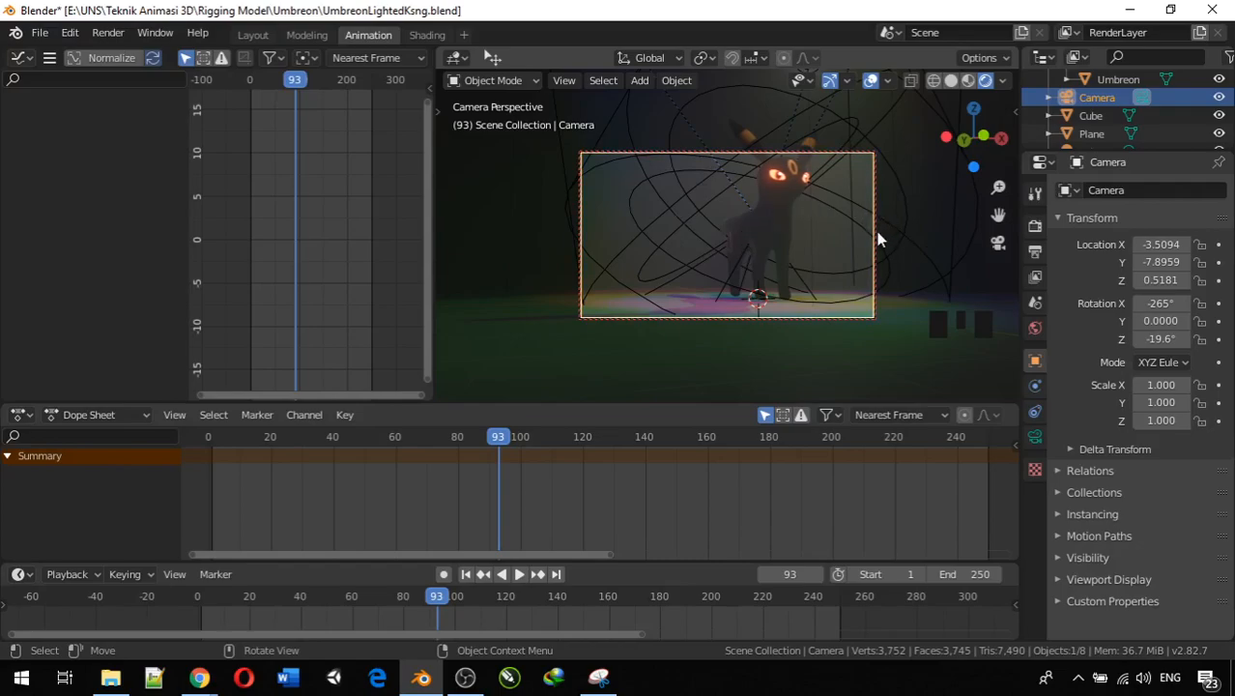
{"action": "key", "text": "shift+f"}
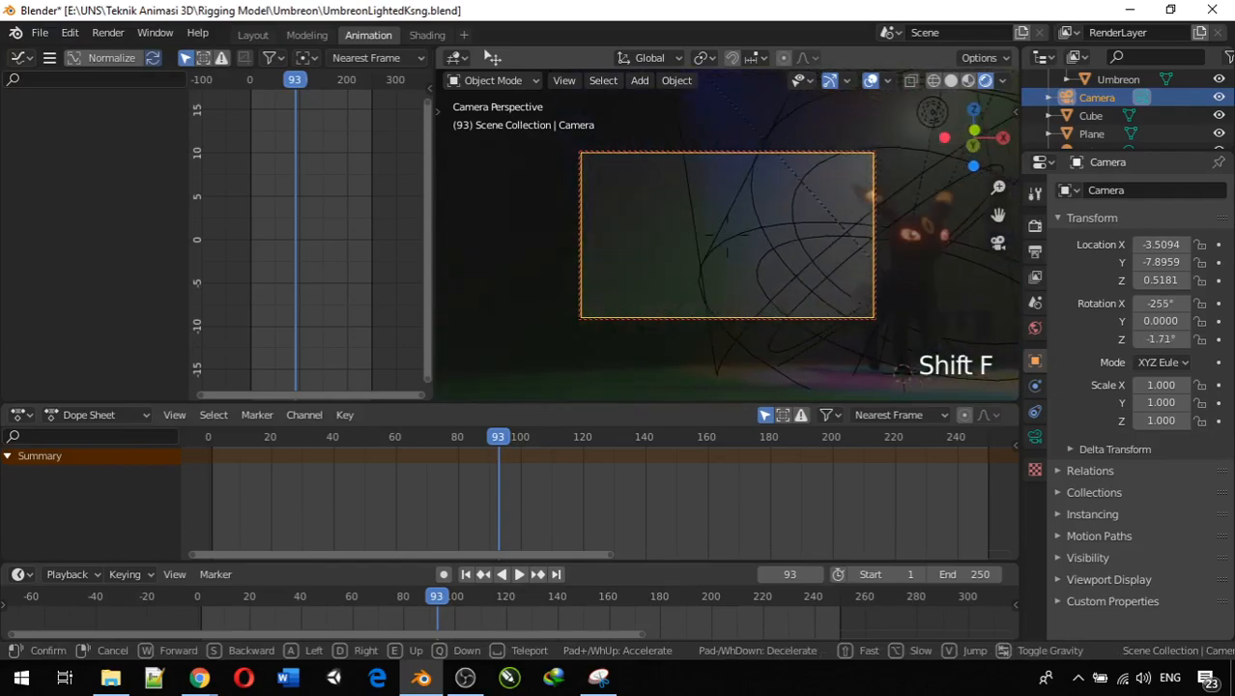
{"action": "left_click", "coordinate": [730, 242]}
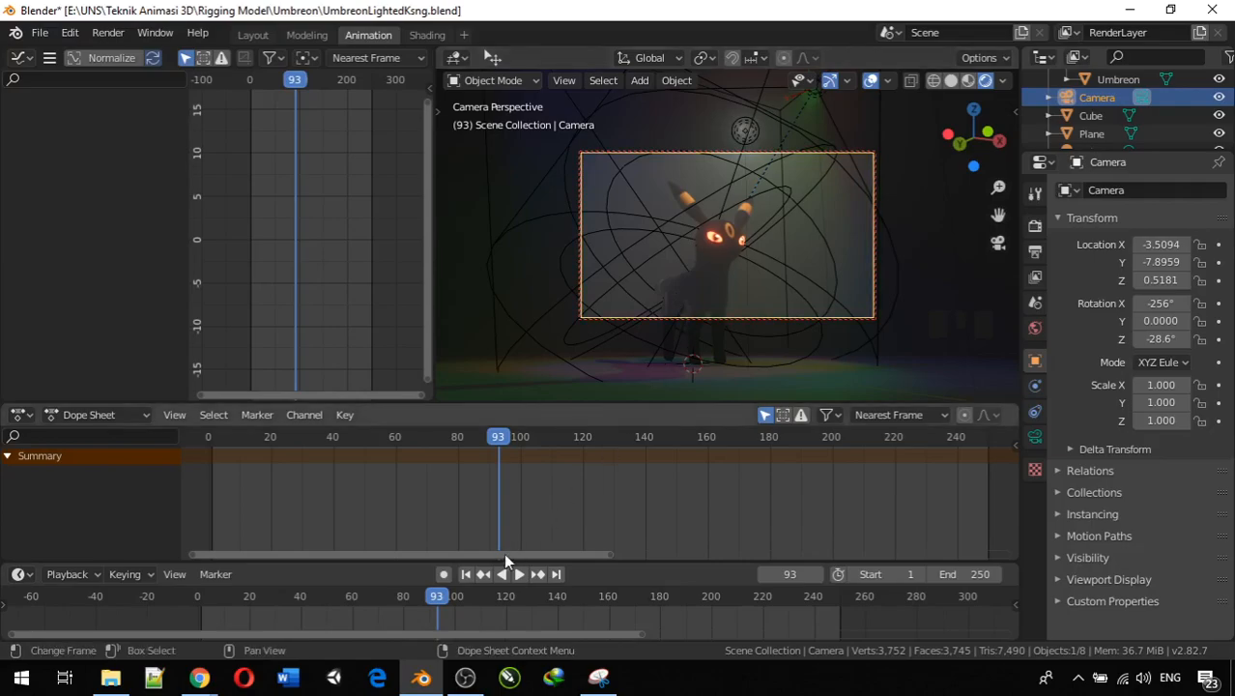
{"action": "left_click", "coordinate": [500, 440]}
{"action": "left_click_drag", "start_coordinate": [500, 438], "coordinate": [210, 444]}
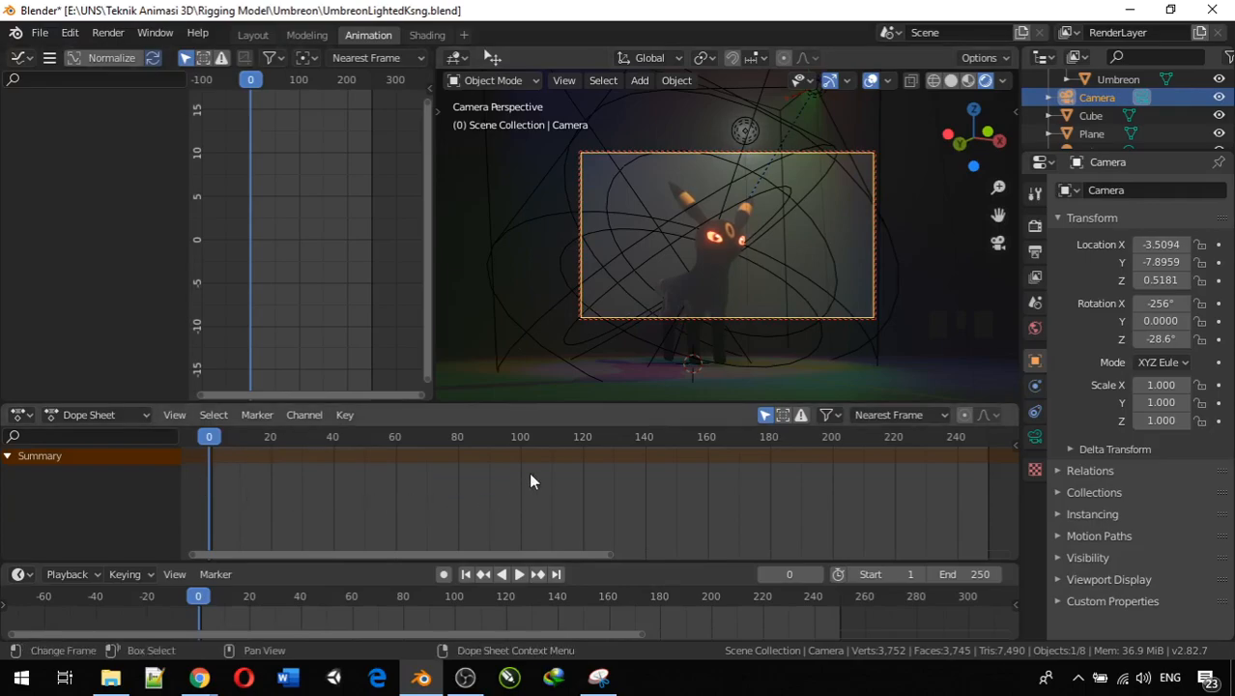
{"action": "key", "text": "s"}
{"action": "left_click", "coordinate": [645, 279]}
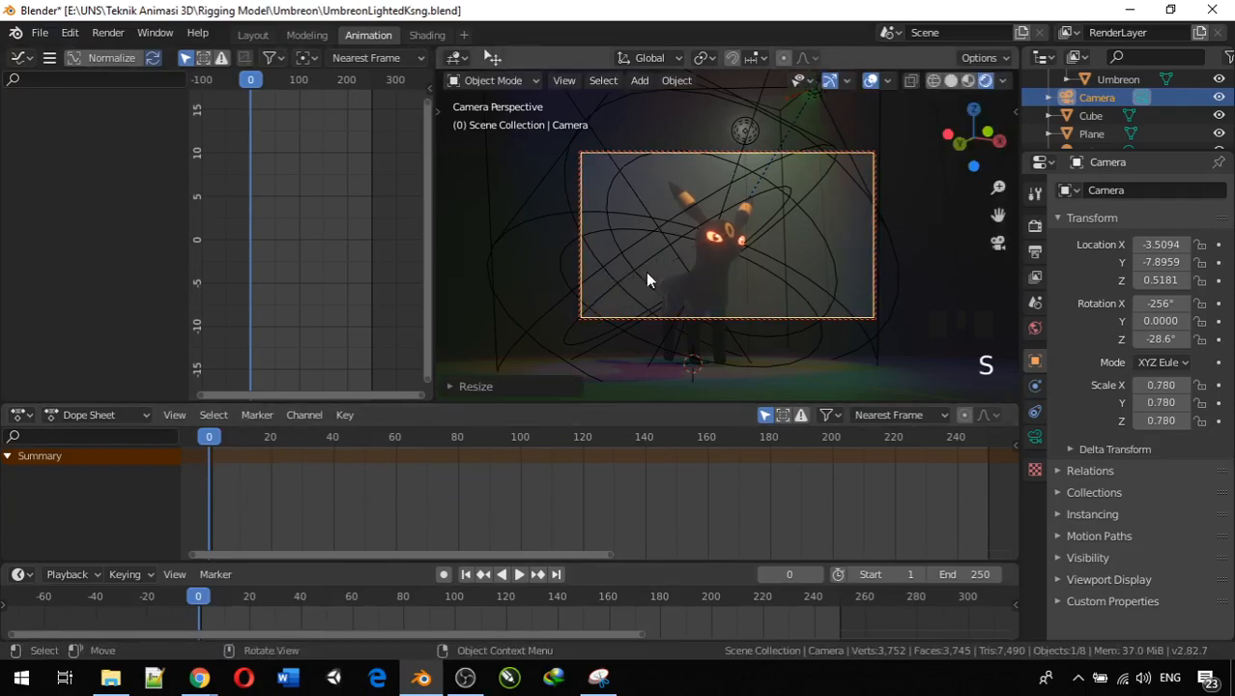
{"action": "key", "text": "ctrl+z"}
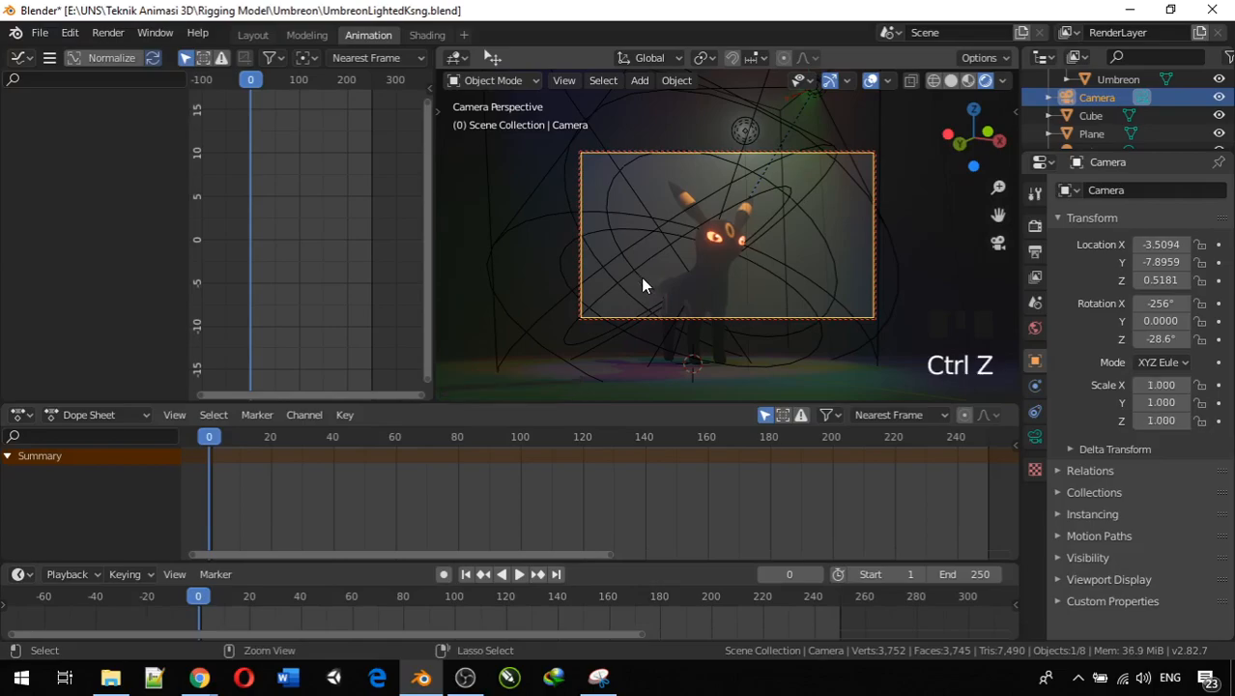
Inspect the camera's placement in the scene from a zoomed-out user perspective and return to the camera view
{"action": "left_click", "coordinate": [691, 299]}
{"action": "left_click", "coordinate": [743, 346]}
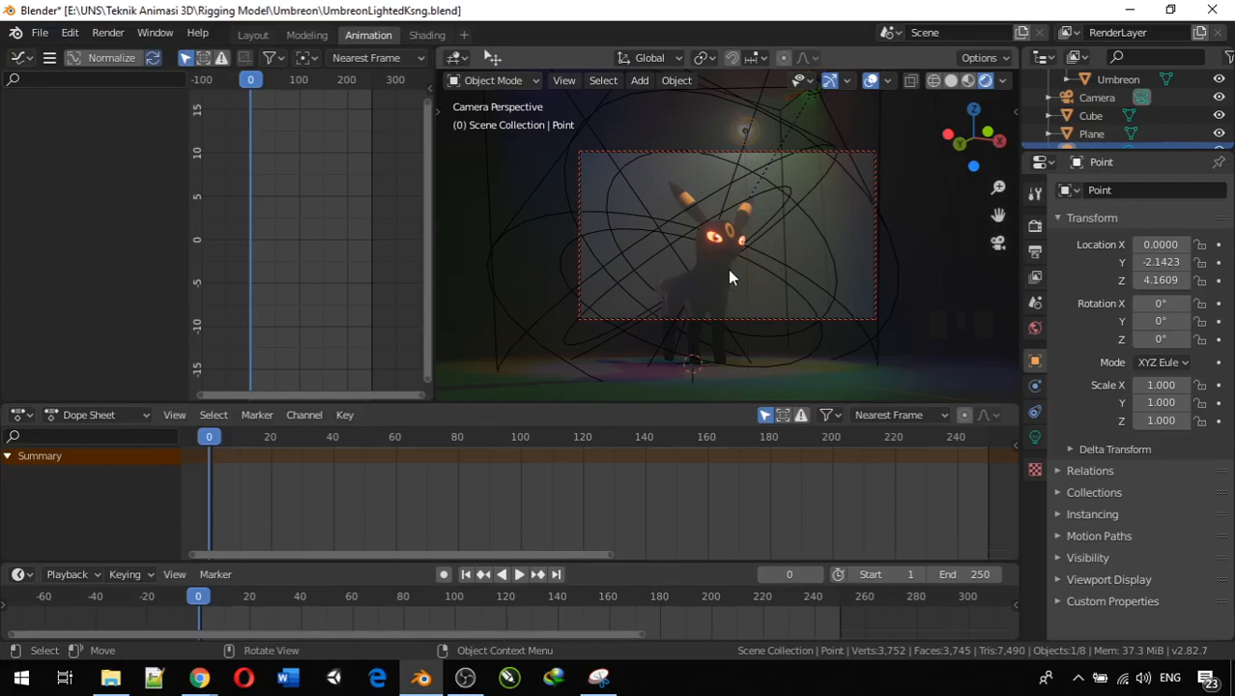
{"action": "key", "text": "KP_0"}
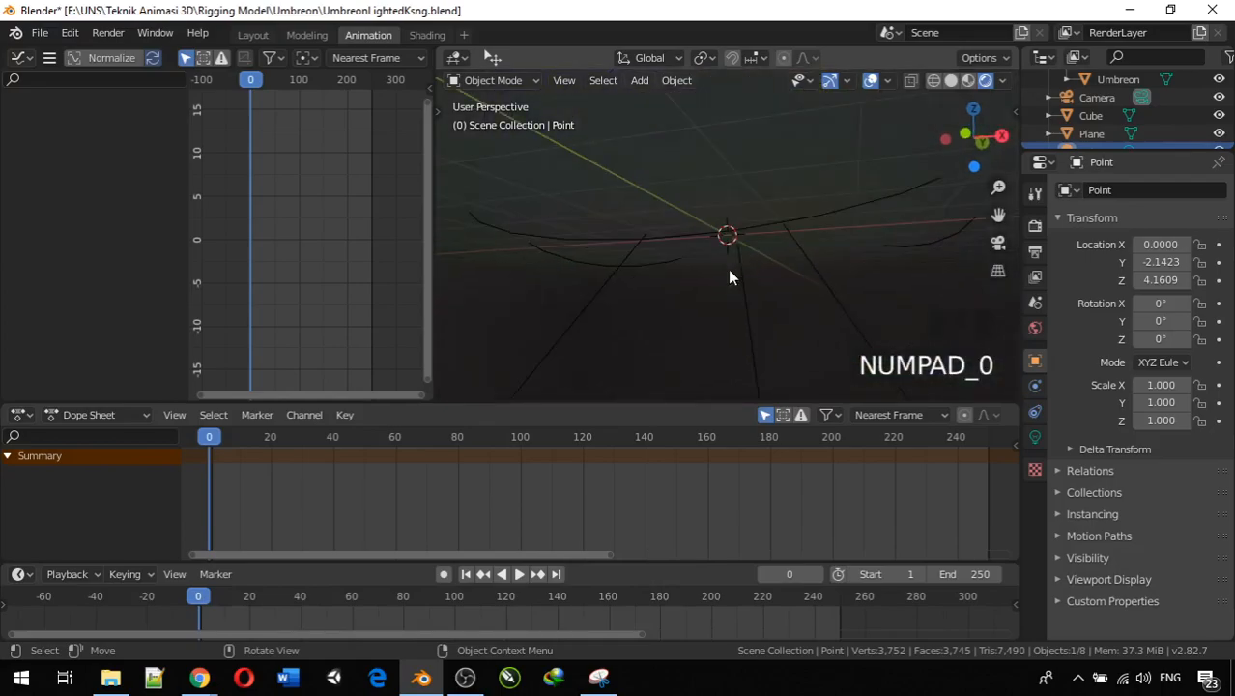
{"action": "scroll", "coordinate": [723, 271], "scroll_direction": "down", "scroll_amount": 6}
{"action": "middle_click_drag", "start_coordinate": [687, 247], "coordinate": [772, 309]}
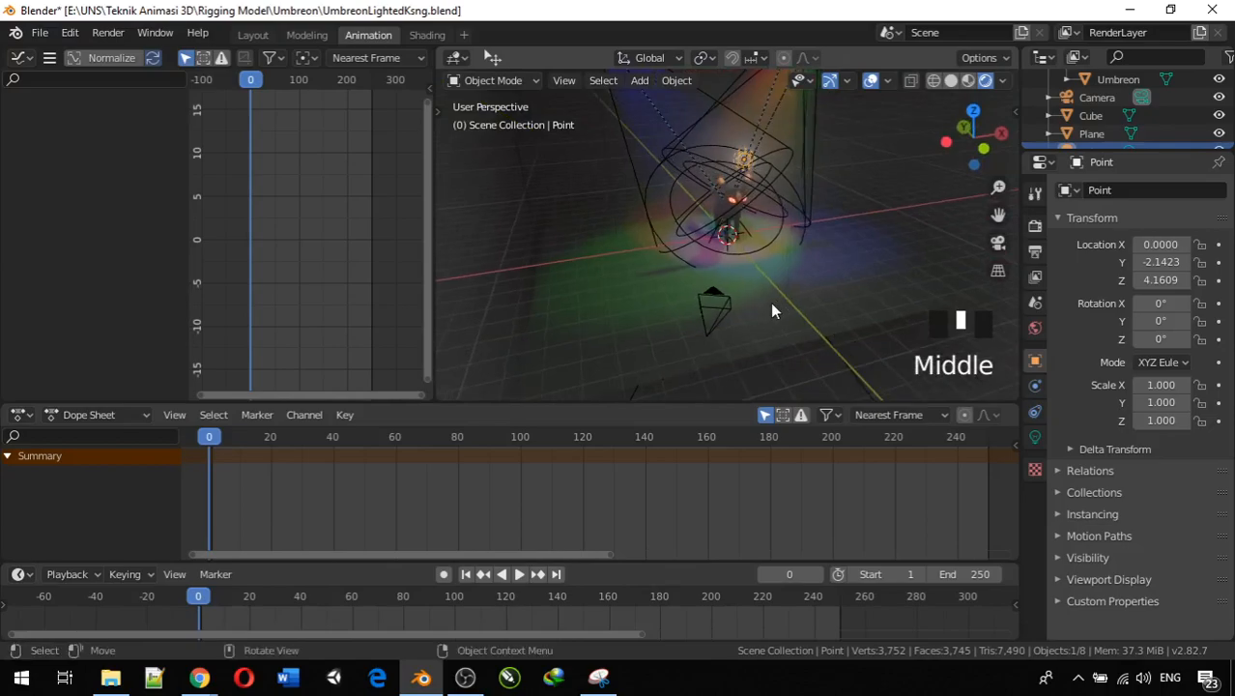
{"action": "key", "text": "KP_0"}
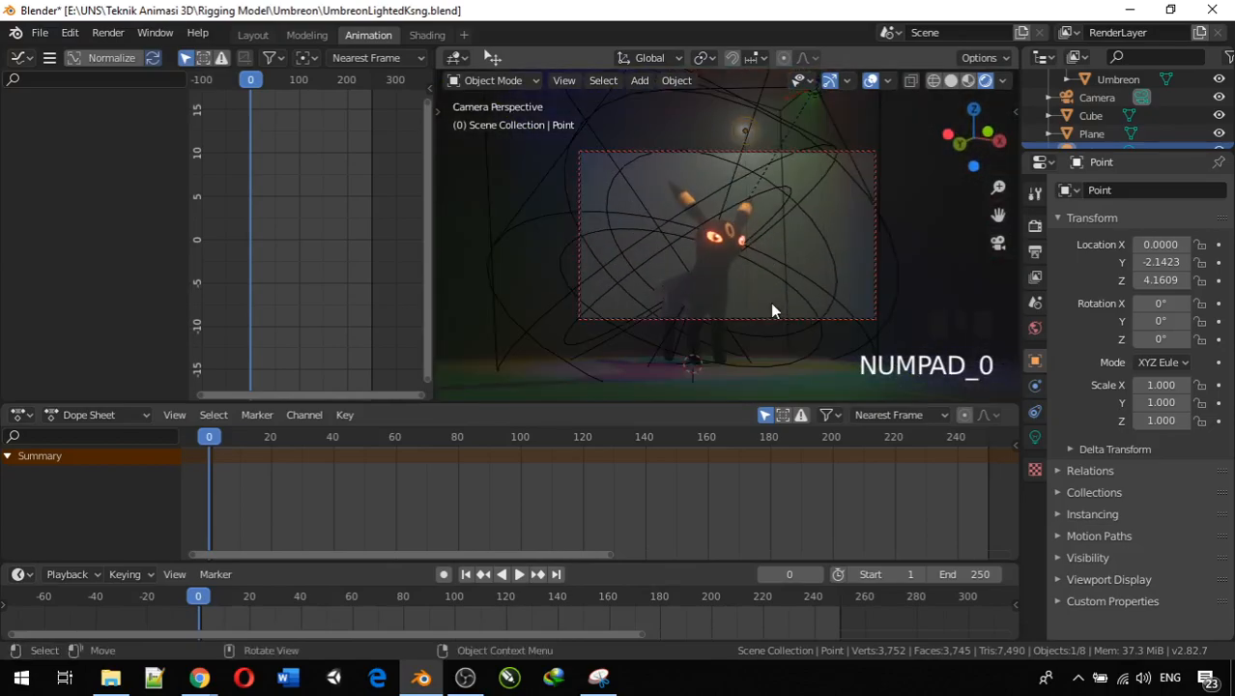
Reposition the camera with walk navigation so the whole Umbreon and the colored light pool on the floor fit inside the frame
{"action": "key", "text": "shift"}
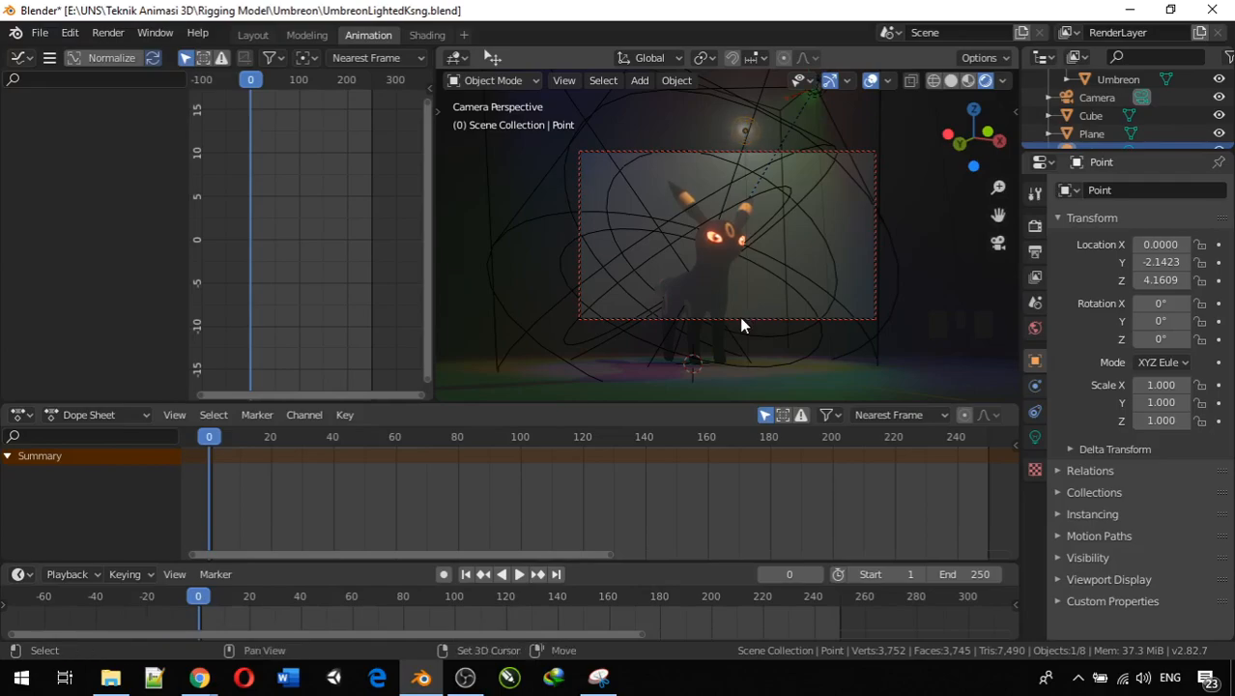
{"action": "key", "text": "shift+f"}
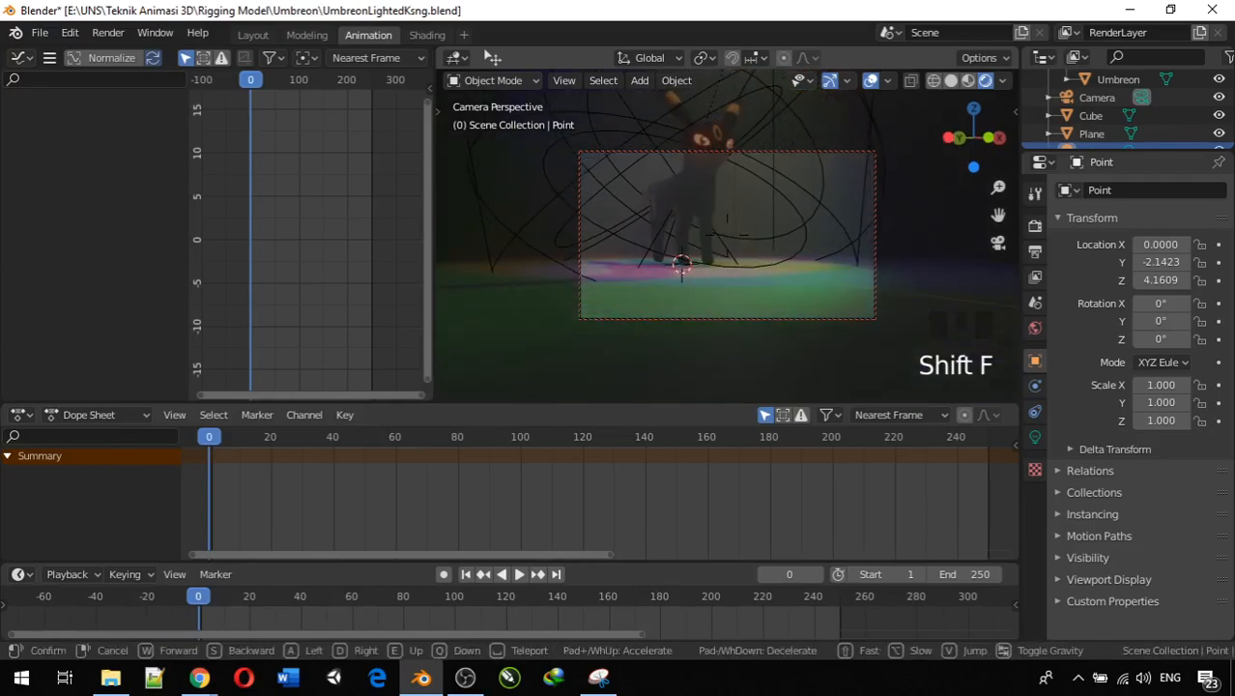
{"action": "key", "text": "w"}
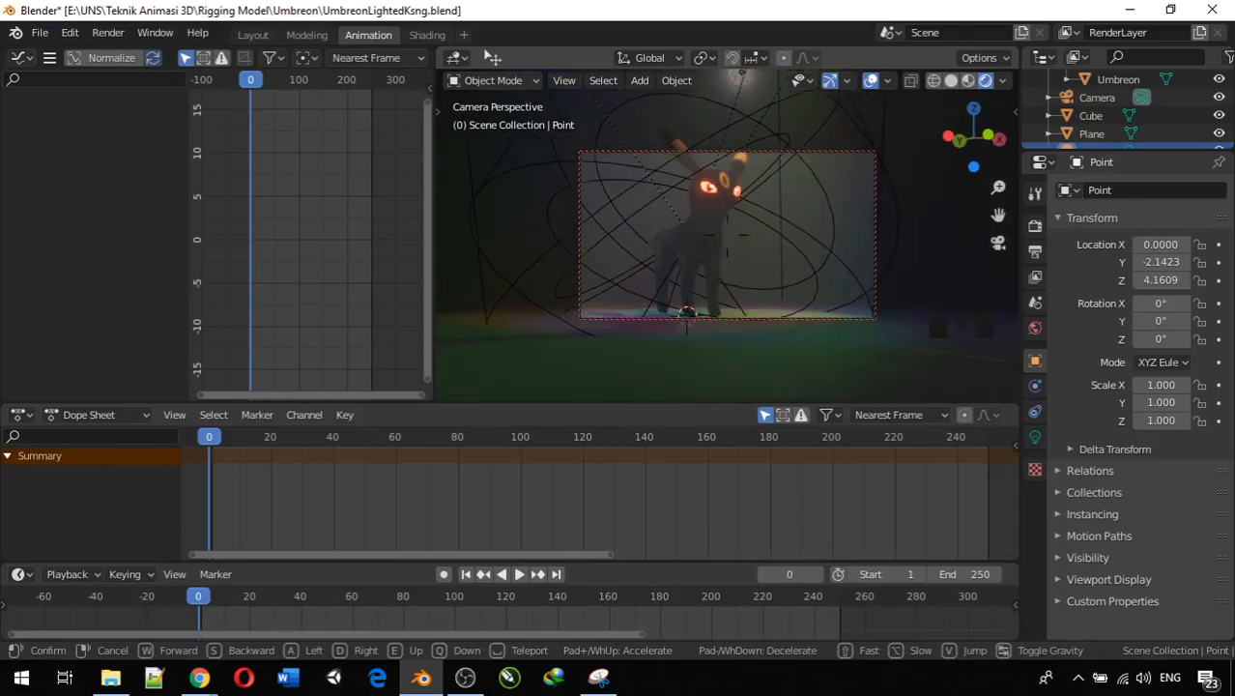
{"action": "key", "text": "w"}
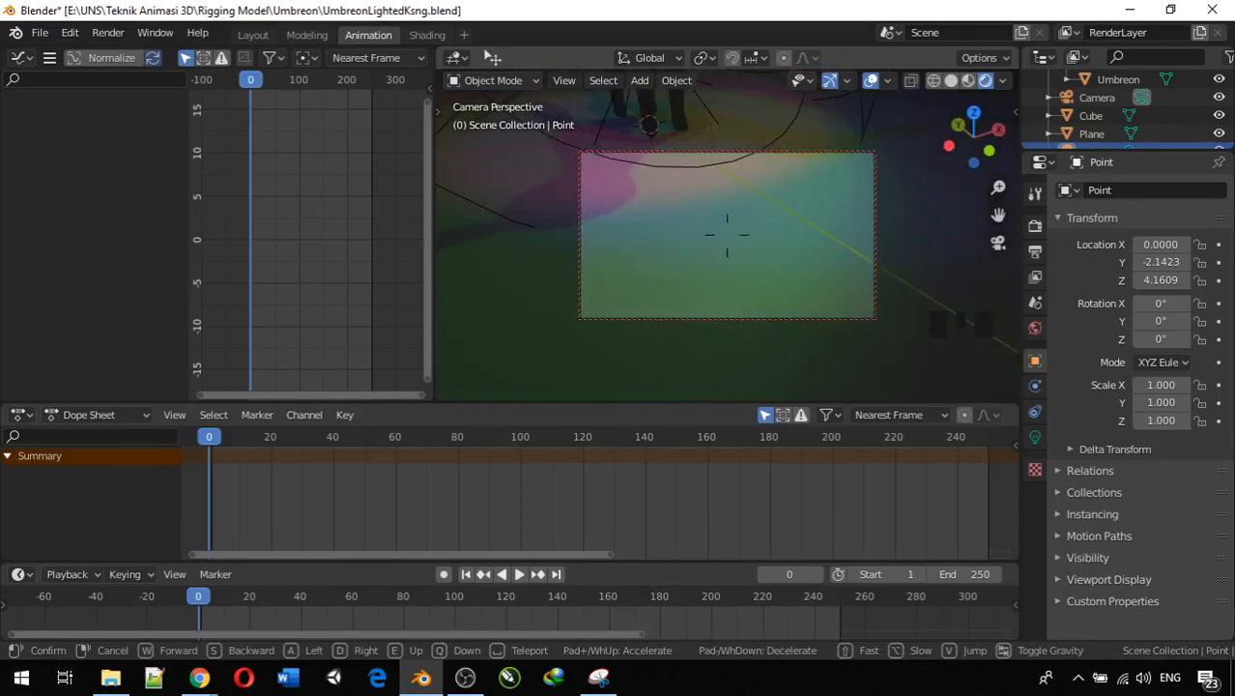
{"action": "key", "text": "s"}
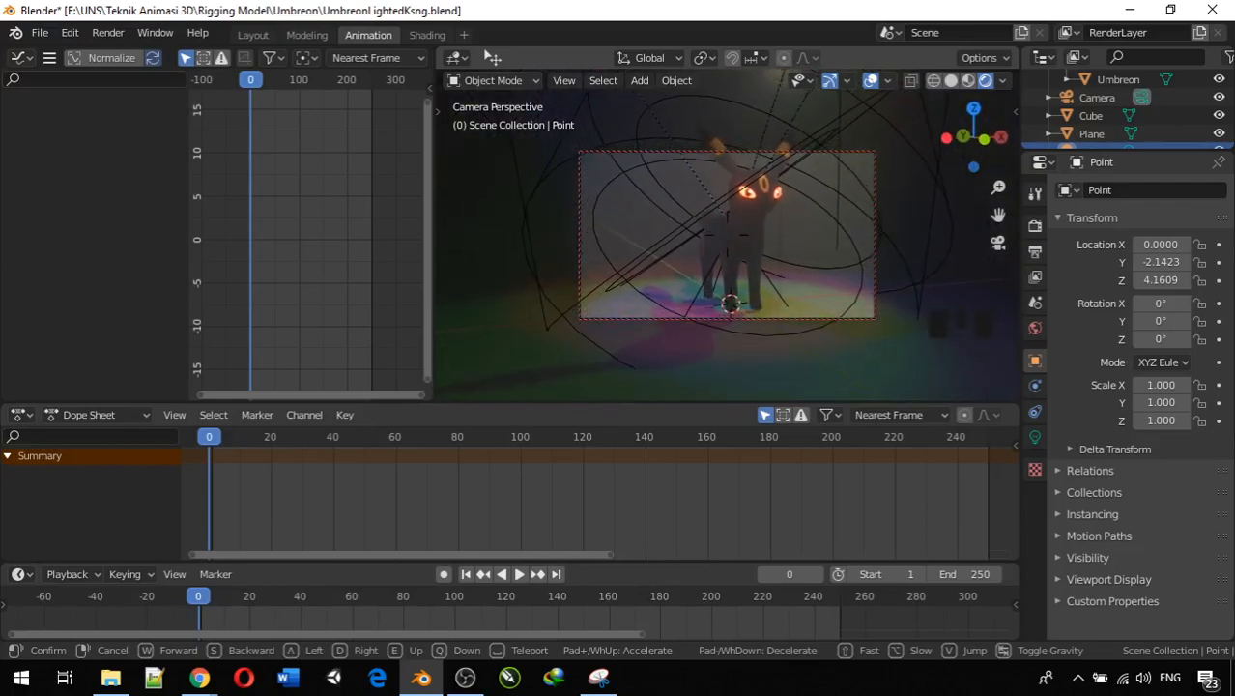
{"action": "key", "text": "s"}
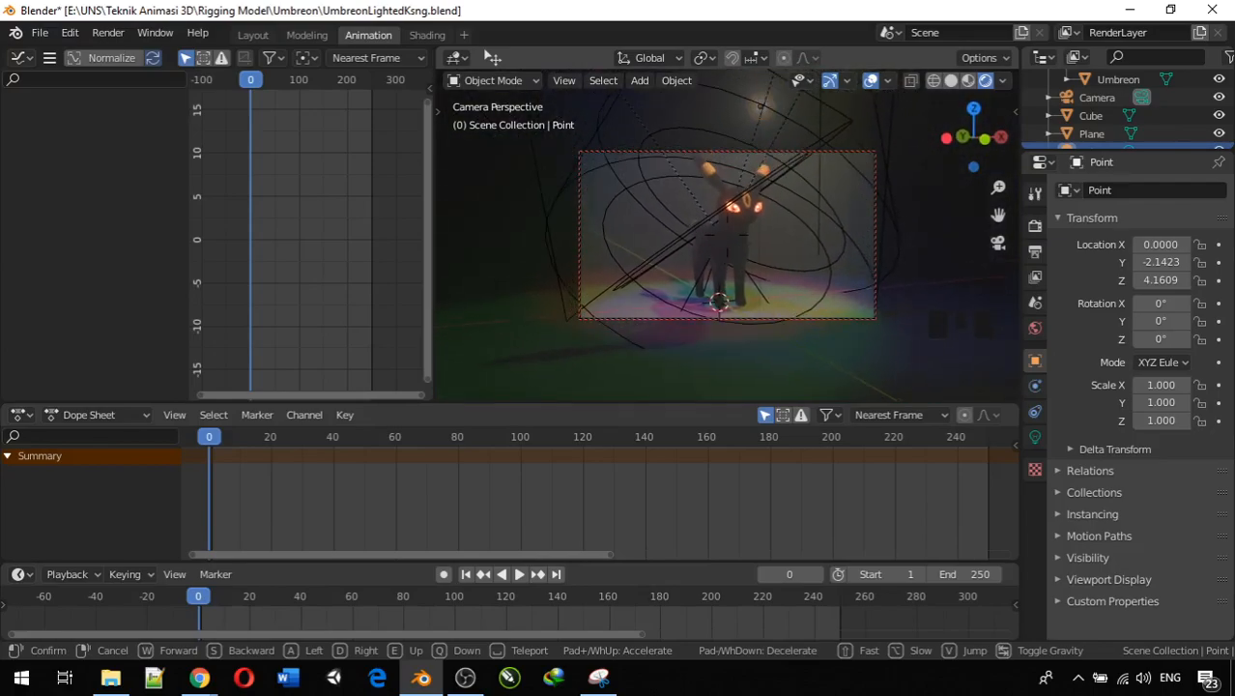
{"action": "left_click", "coordinate": [726, 235]}
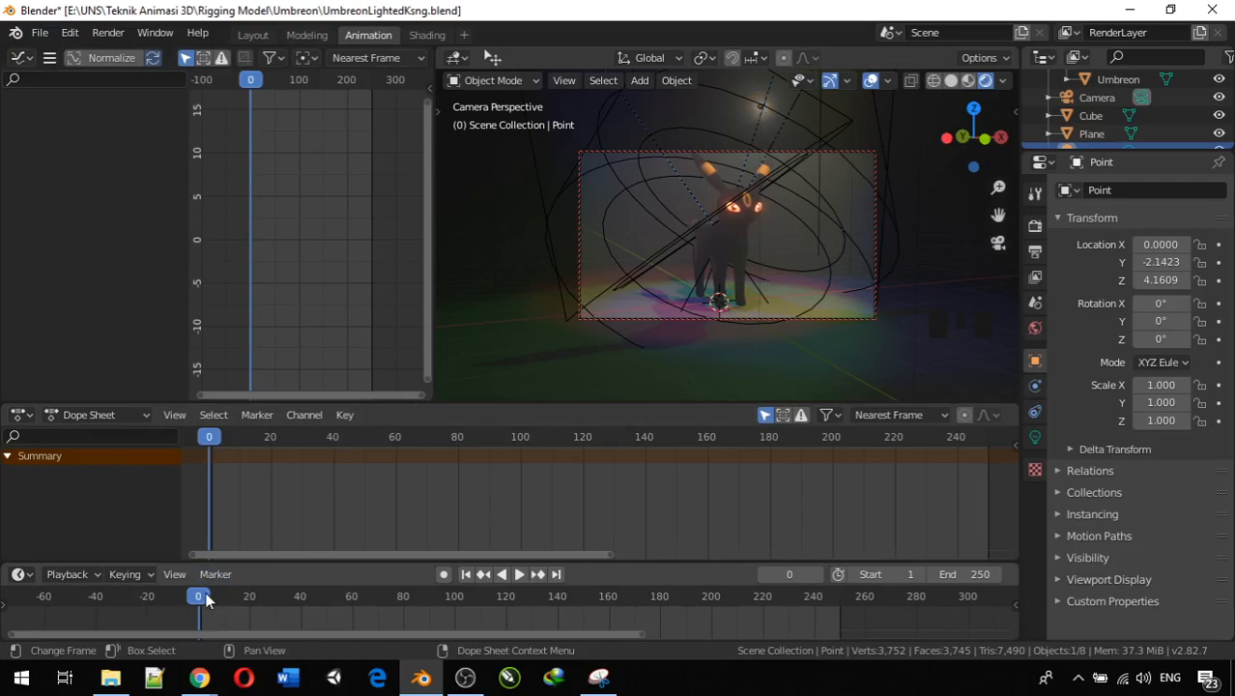
Enlarge the timeline area slightly and set the animation's end frame to 500
{"action": "scroll", "coordinate": [295, 228], "scroll_direction": "down", "scroll_amount": 3}
{"action": "scroll", "coordinate": [294, 225], "scroll_direction": "up", "scroll_amount": 3}
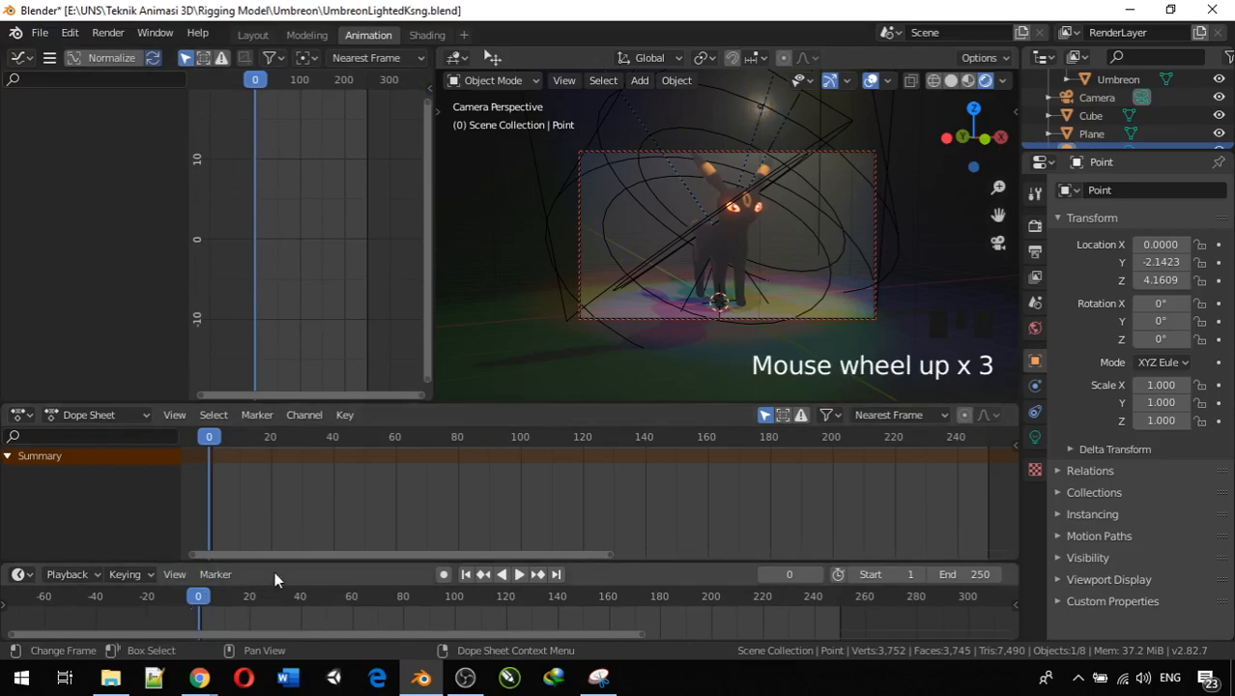
{"action": "left_click_drag", "start_coordinate": [298, 559], "coordinate": [302, 541]}
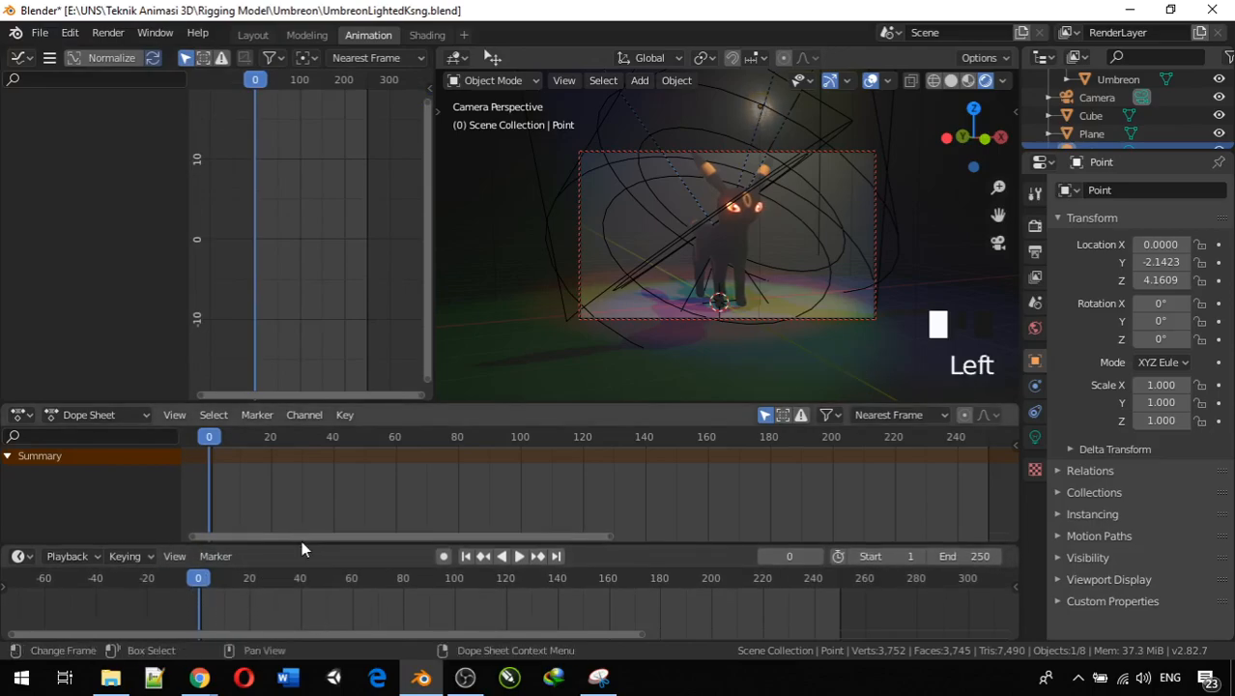
{"action": "double_click", "coordinate": [966, 556]}
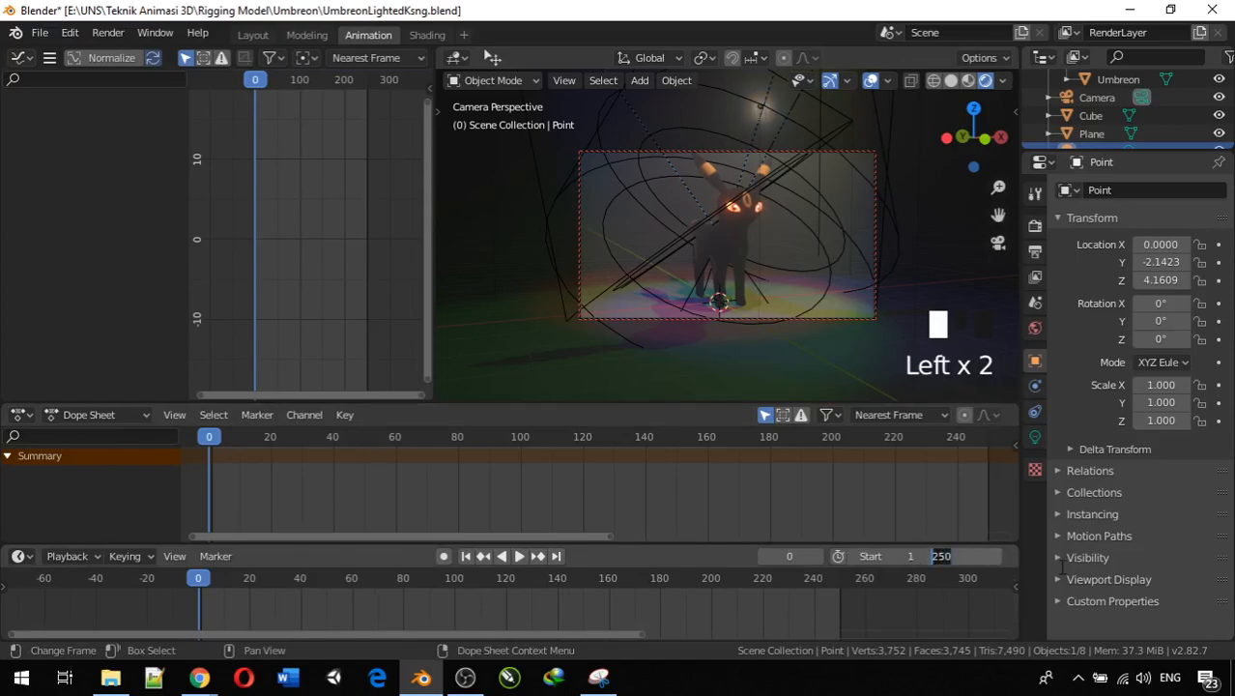
{"action": "type", "text": "500"}
{"action": "key", "text": "Return"}
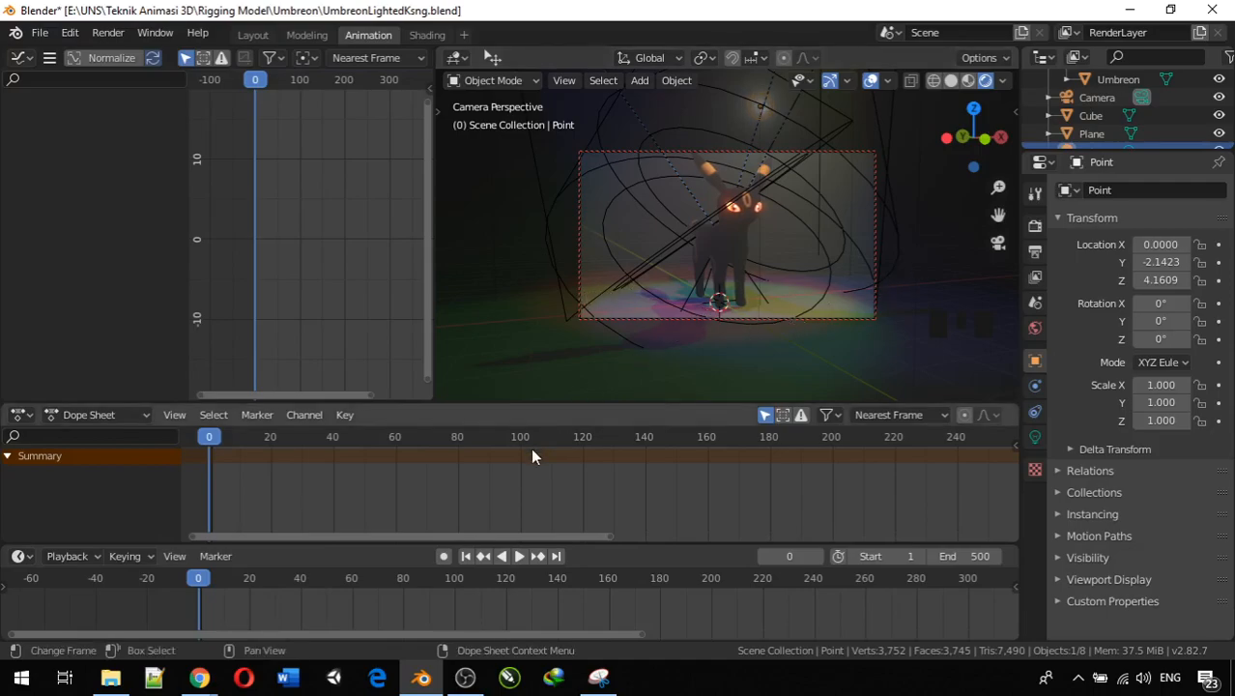
Turn on auto keying and, during playback, walk the camera past Umbreon, around its back and side, and on to its front
{"action": "left_click", "coordinate": [443, 556]}
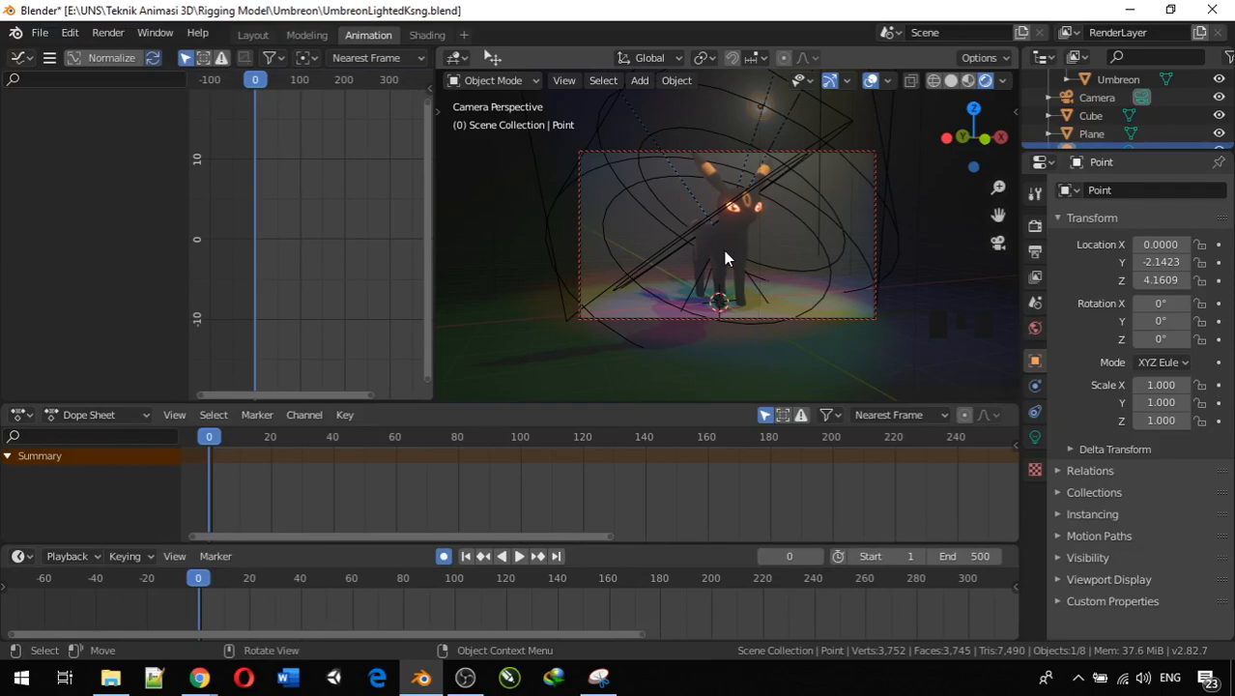
{"action": "key", "text": "space"}
{"action": "key", "text": "shift+f"}
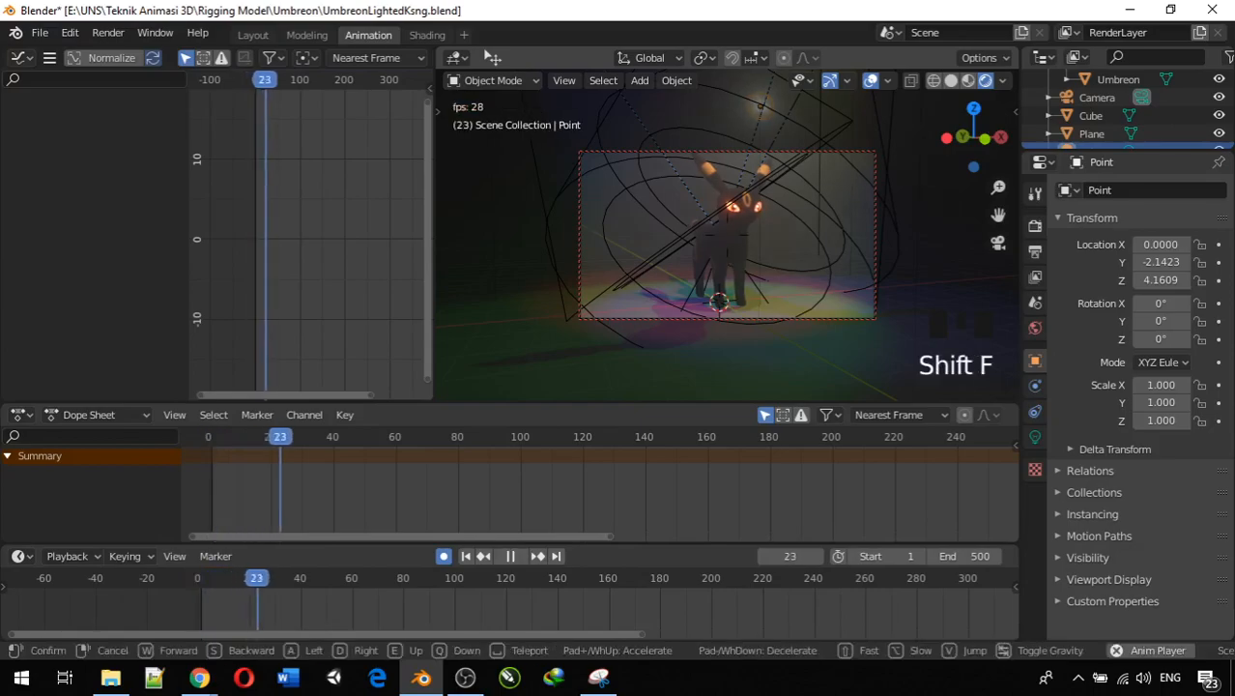
{"action": "key", "text": "w"}
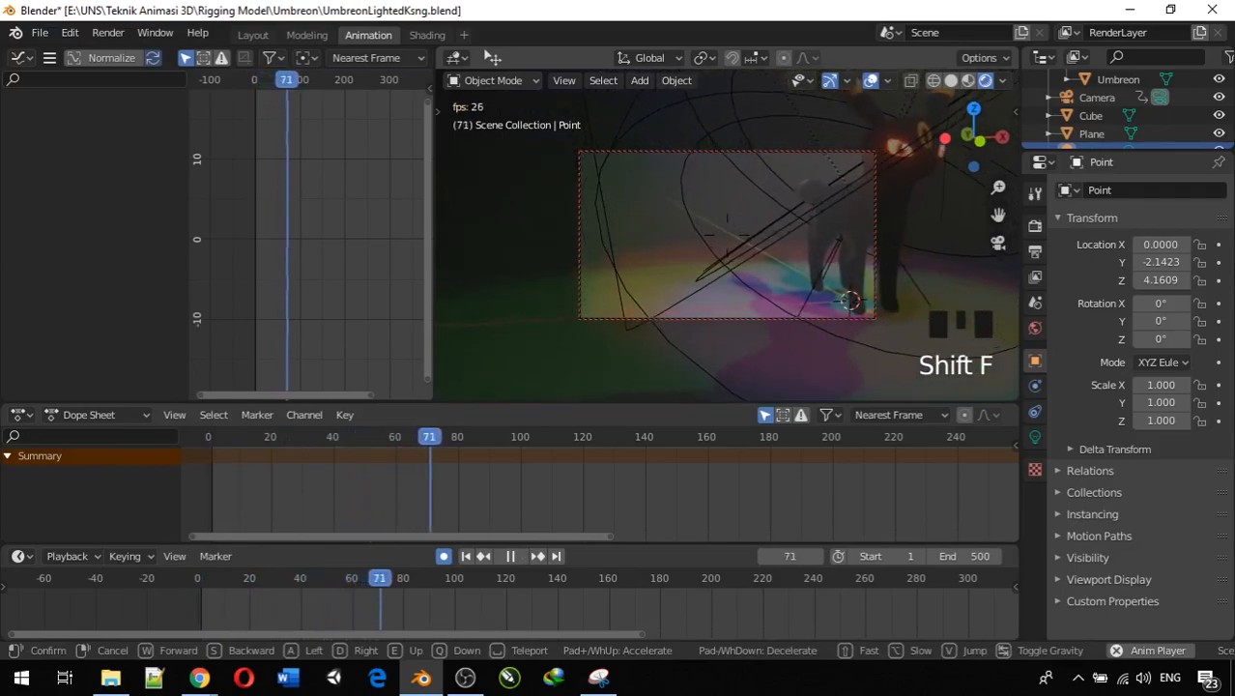
{"action": "key", "text": "w"}
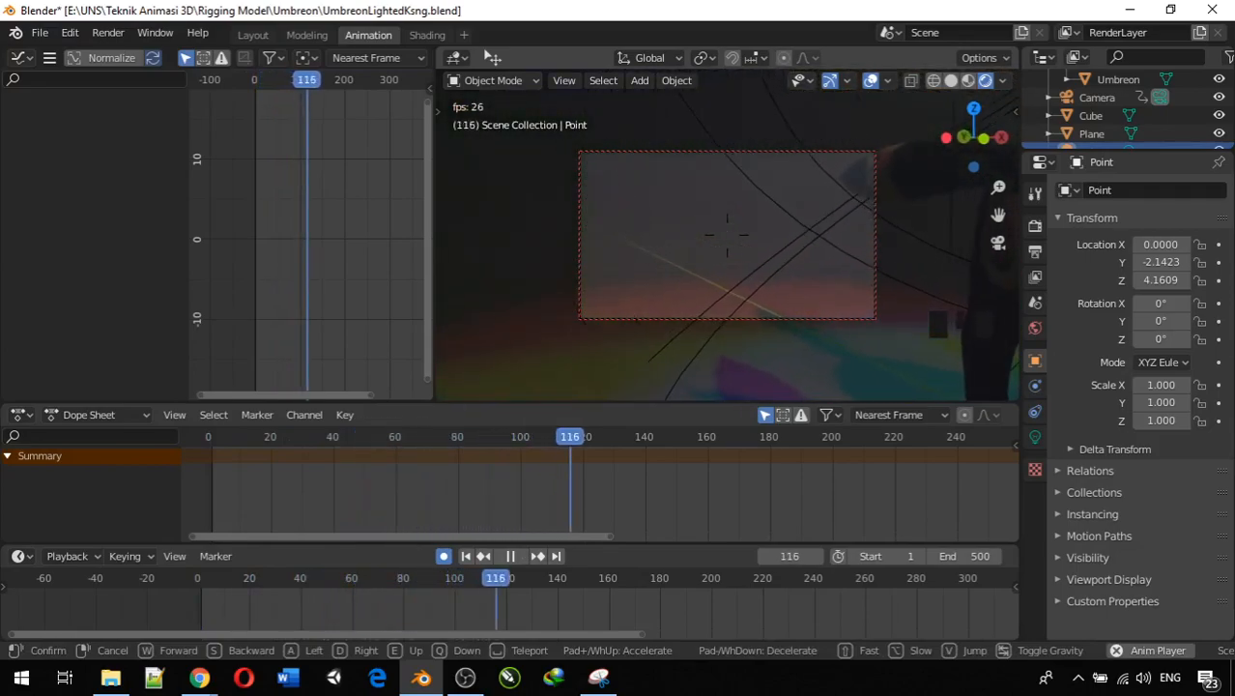
{"action": "key", "text": "w"}
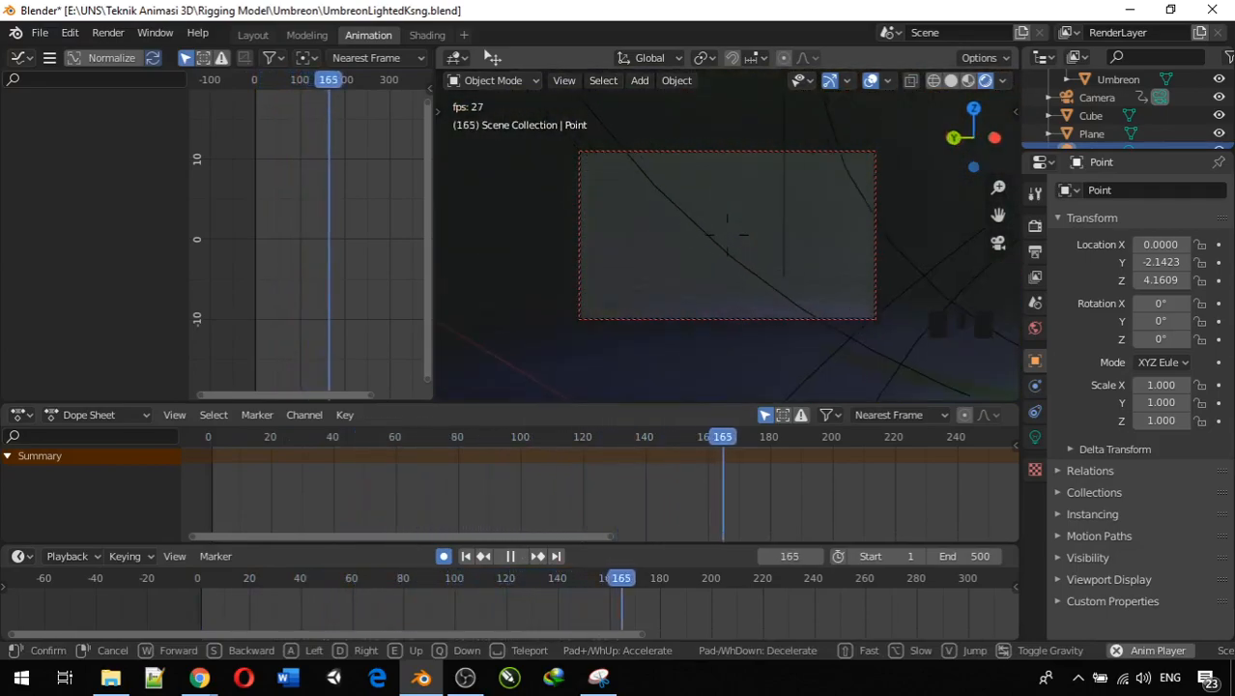
{"action": "key", "text": "s"}
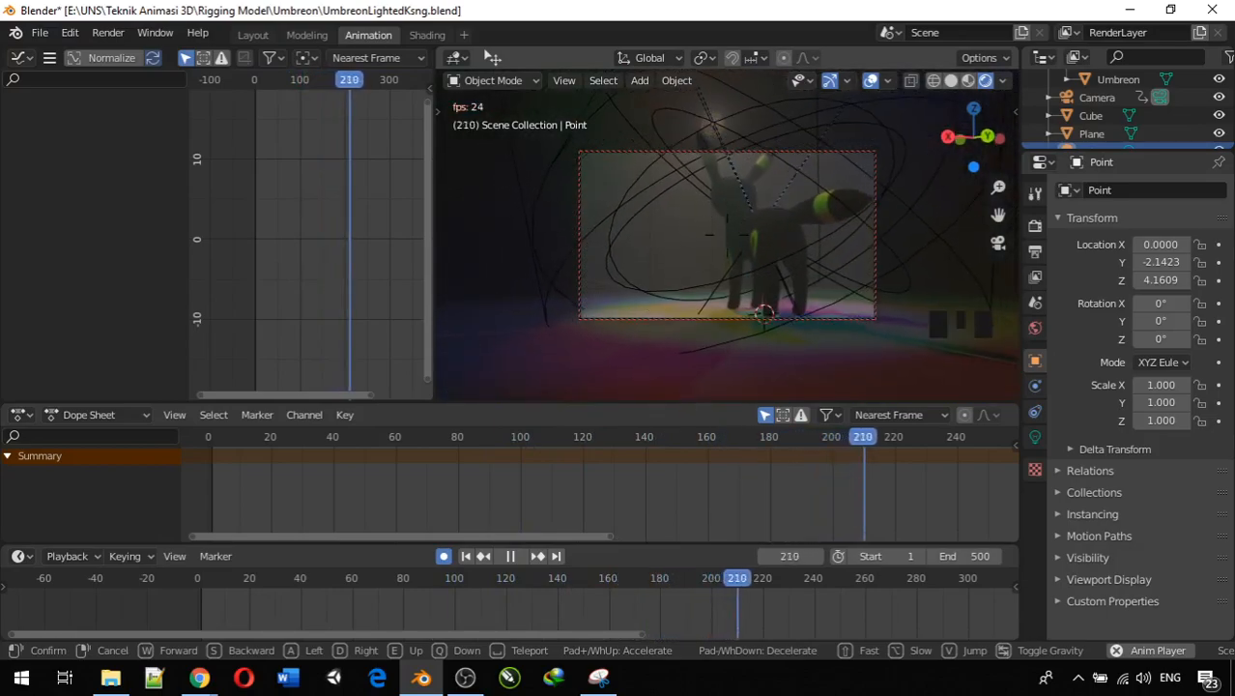
{"action": "key", "text": "w"}
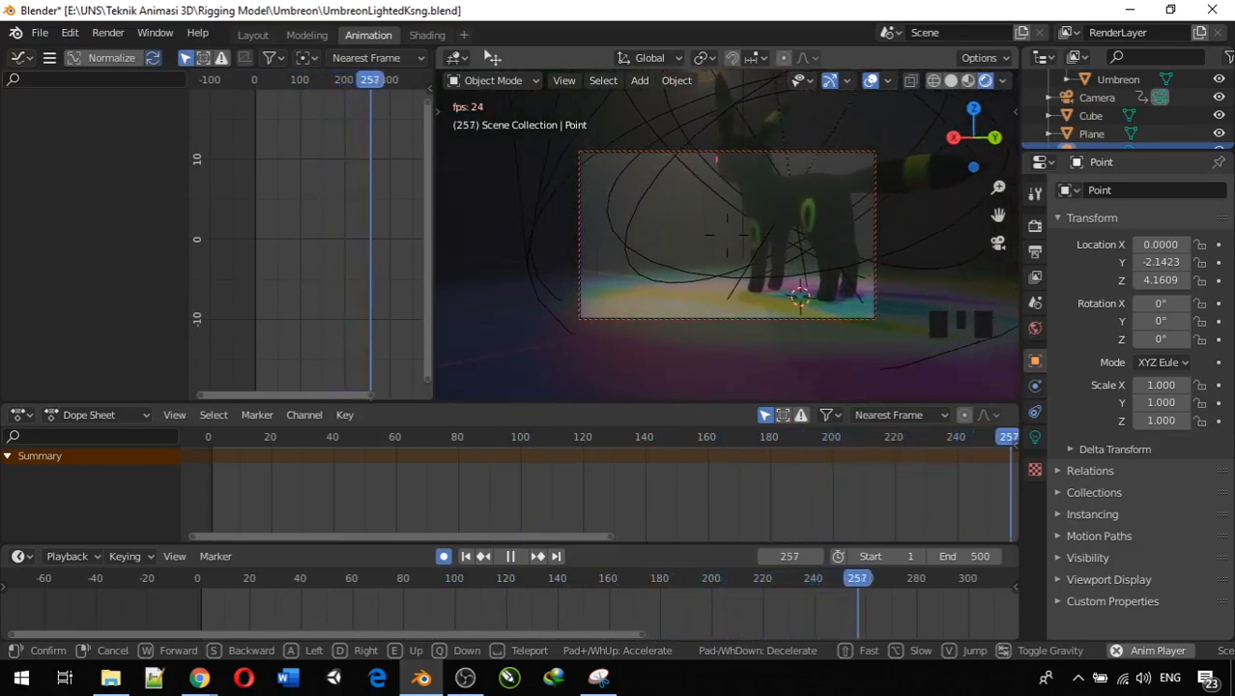
{"action": "key", "text": "a"}
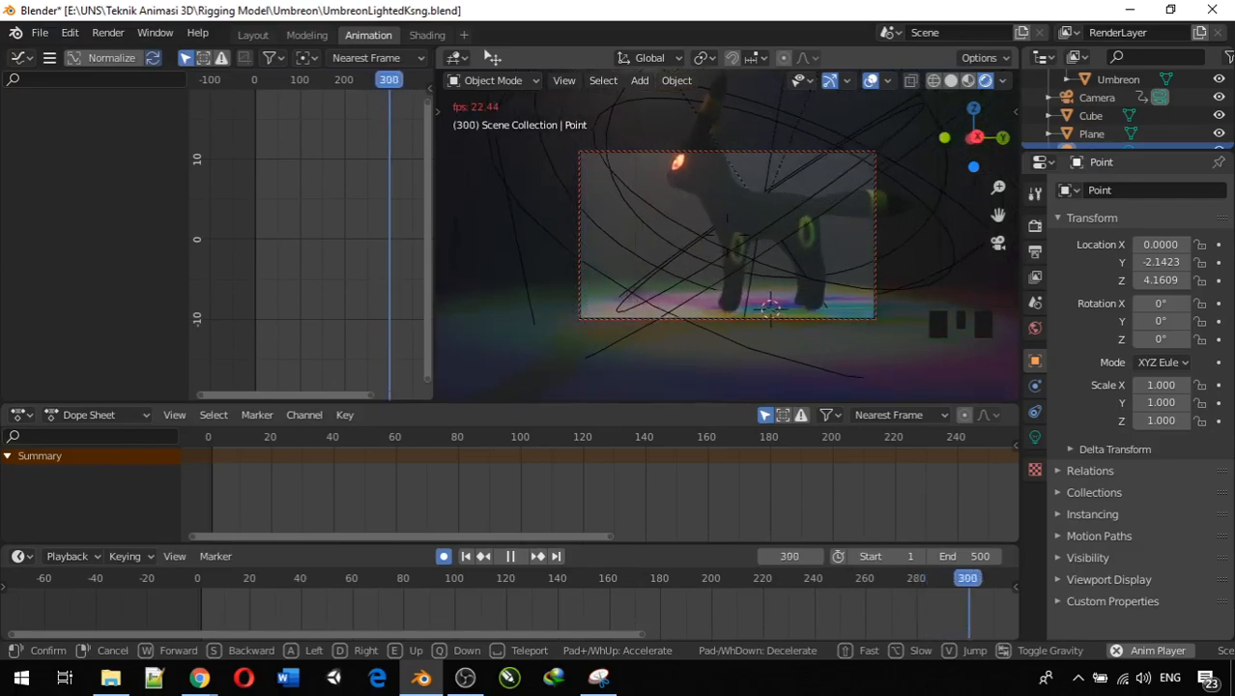
{"action": "key", "text": "a"}
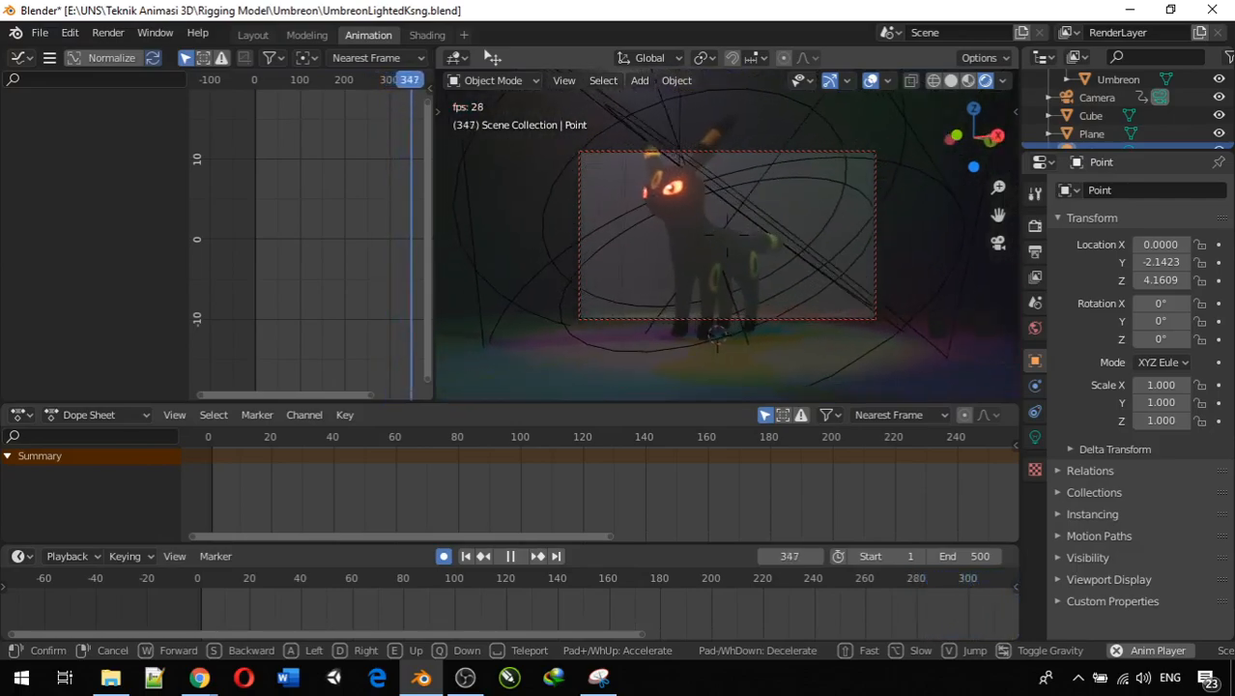
{"action": "key", "text": "a"}
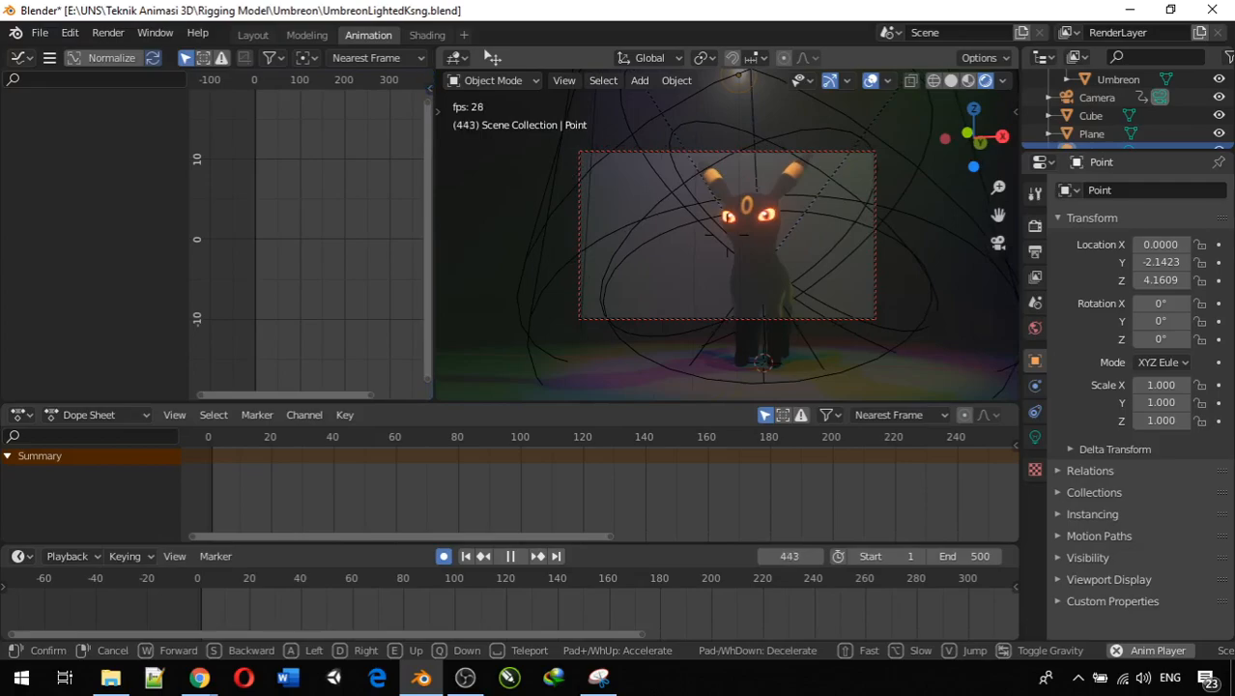
{"action": "left_click", "coordinate": [726, 235]}
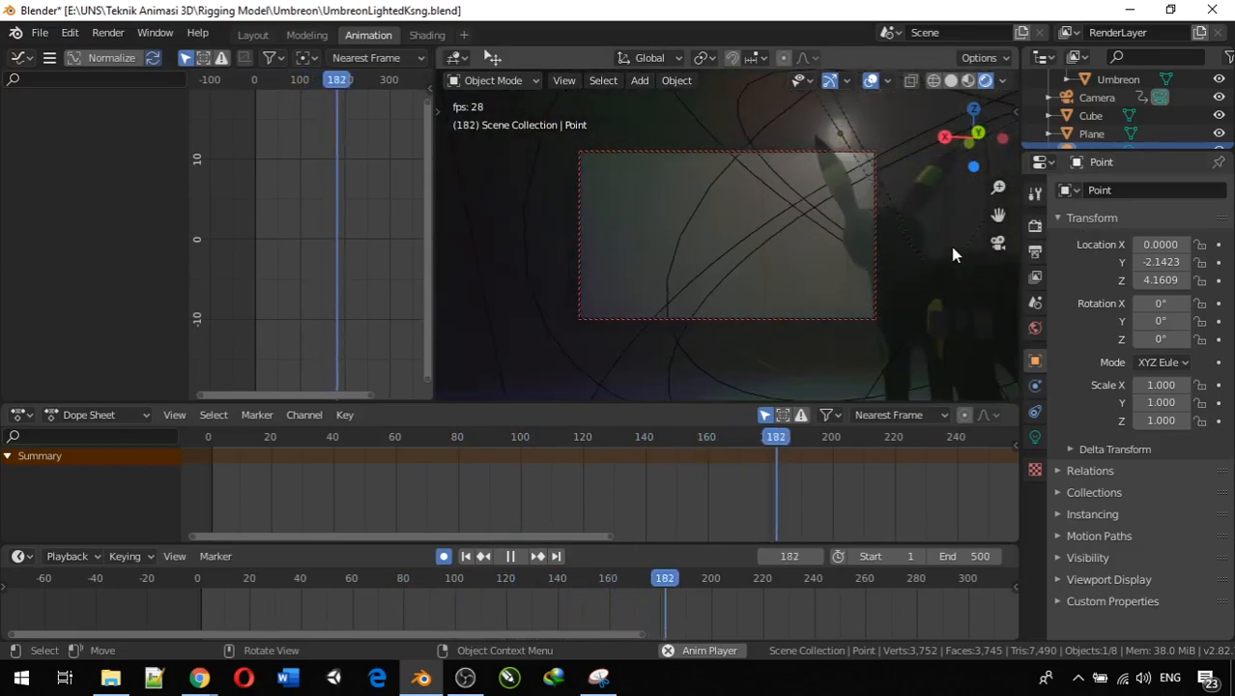
Stop playback at frame 400 and delete all of the camera's recorded keyframes
{"action": "left_click", "coordinate": [1110, 99]}
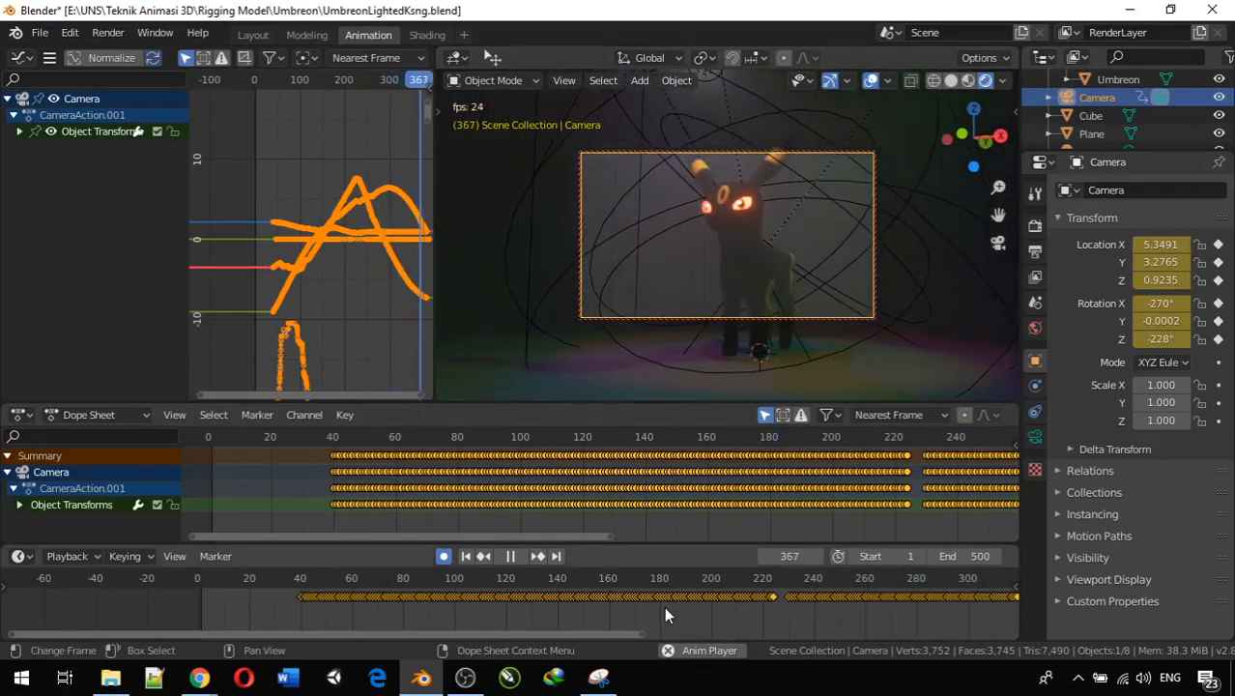
{"action": "key", "text": "space"}
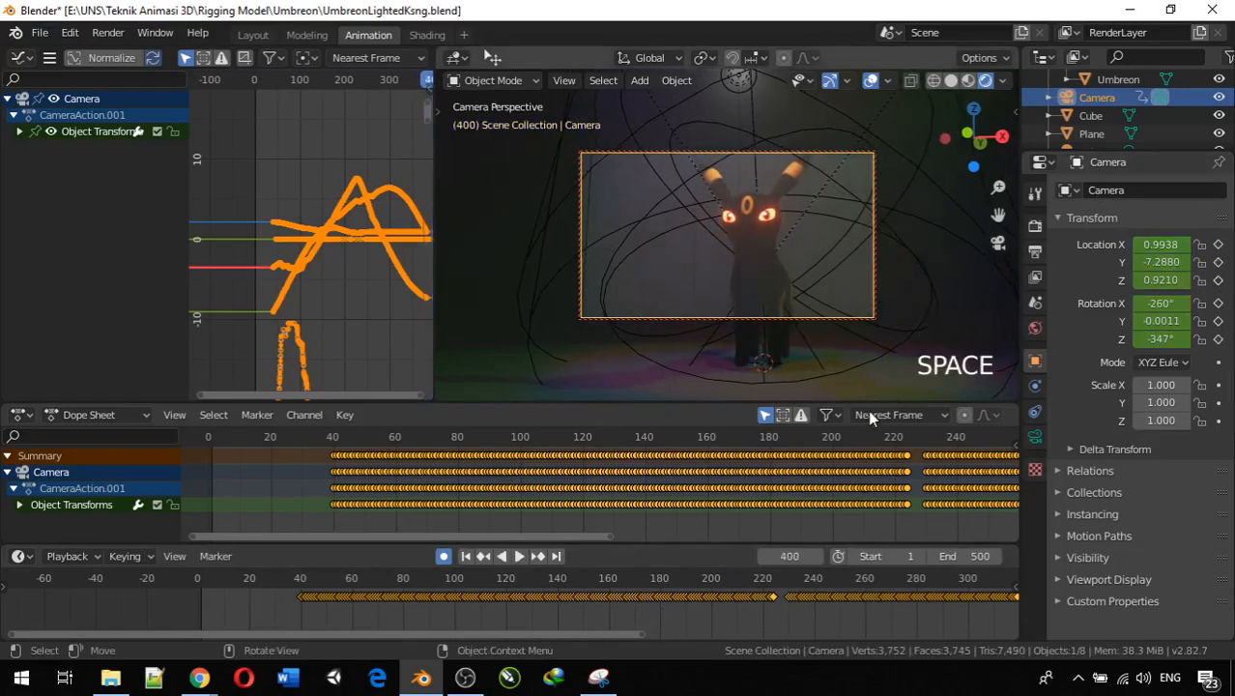
{"action": "scroll", "coordinate": [774, 616], "scroll_direction": "down", "scroll_amount": 3}
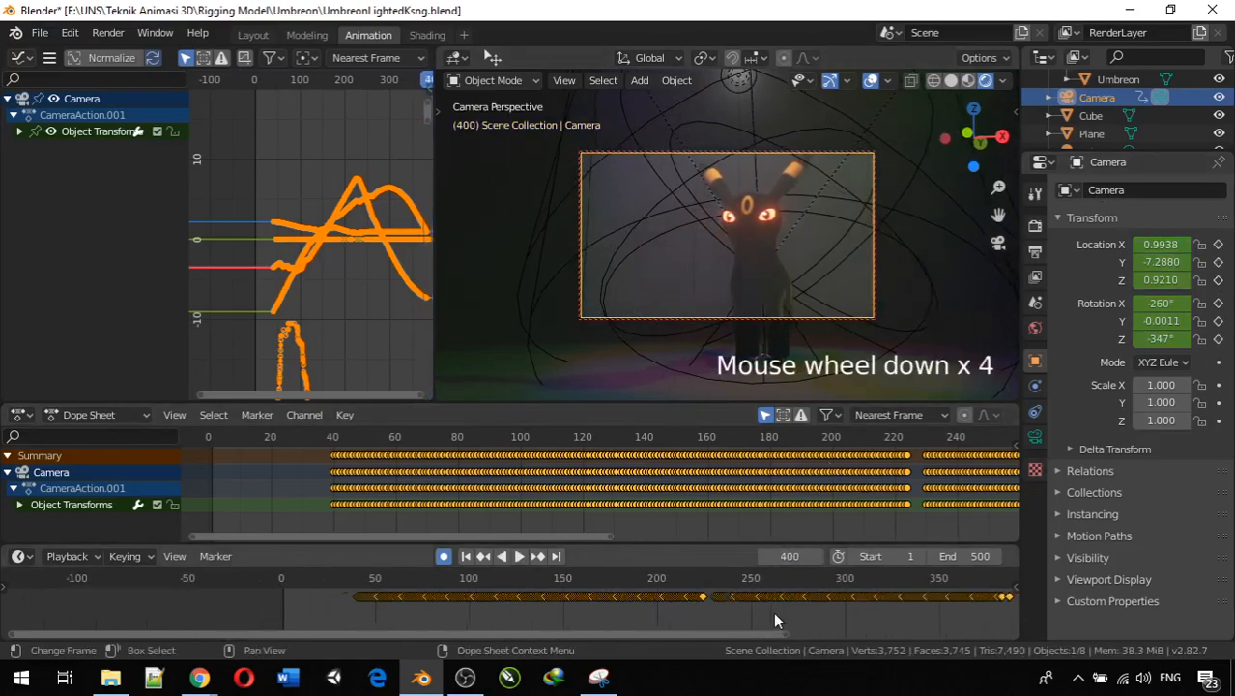
{"action": "scroll", "coordinate": [774, 612], "scroll_direction": "down", "scroll_amount": 3}
{"action": "left_click_drag", "start_coordinate": [963, 616], "coordinate": [327, 598]}
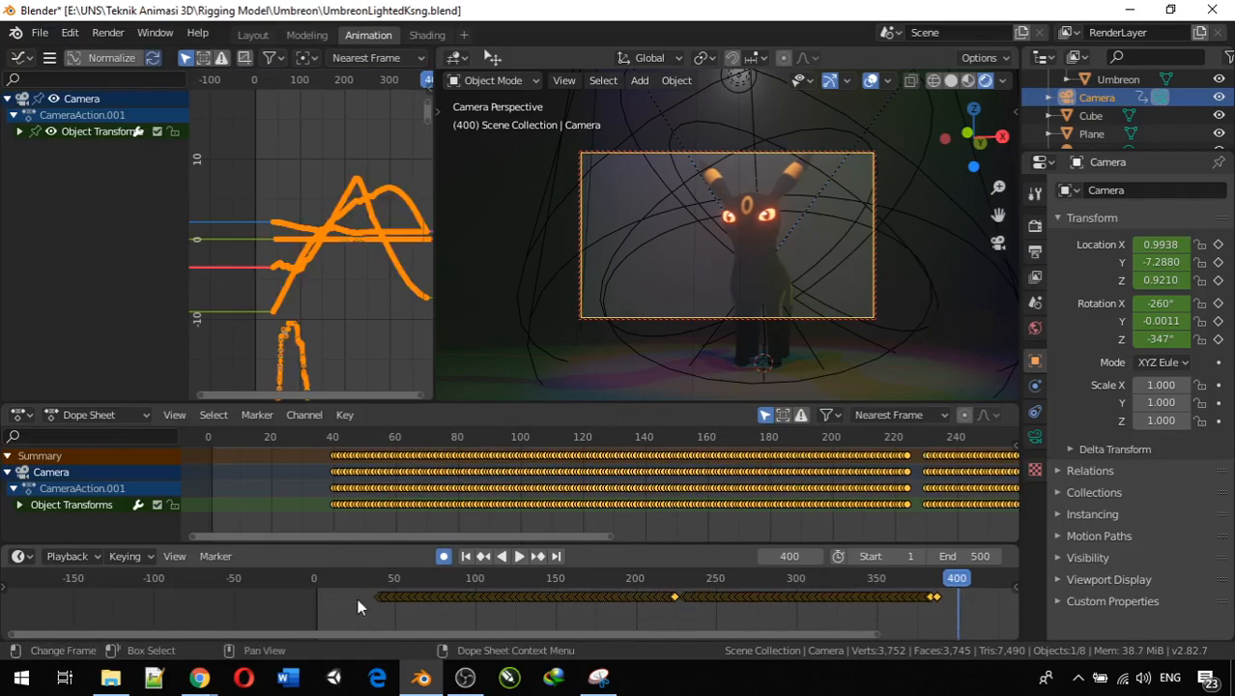
{"action": "key", "text": "x"}
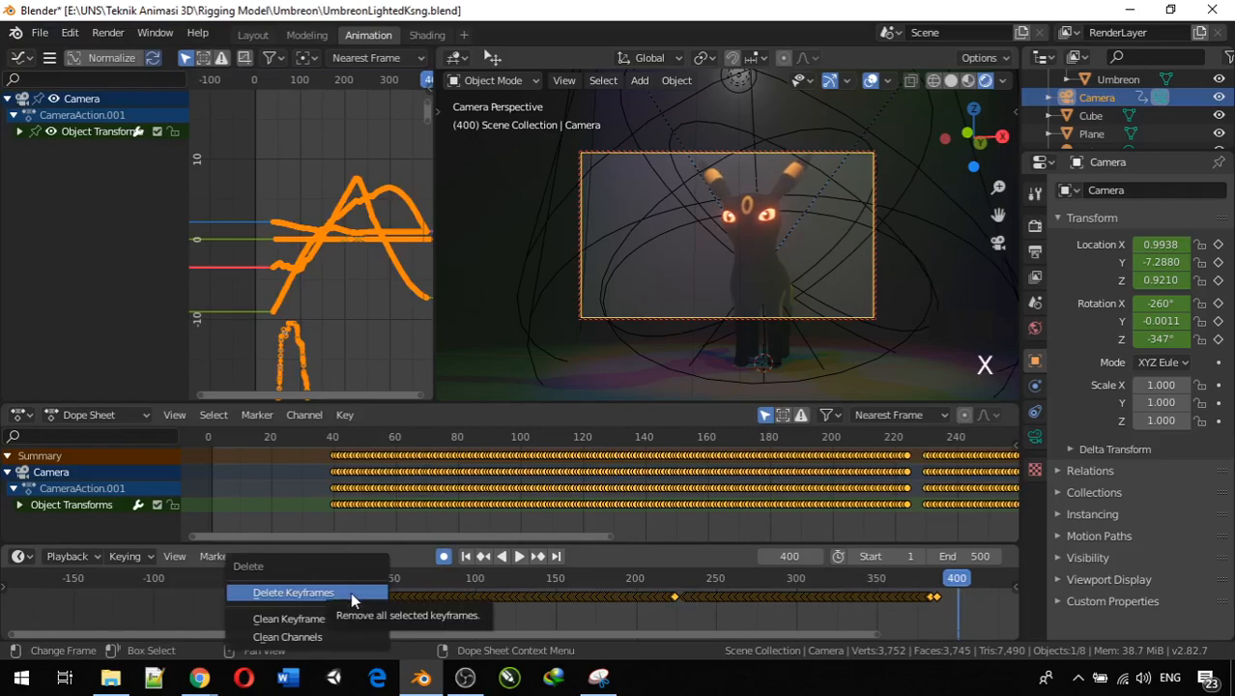
{"action": "left_click", "coordinate": [349, 592]}
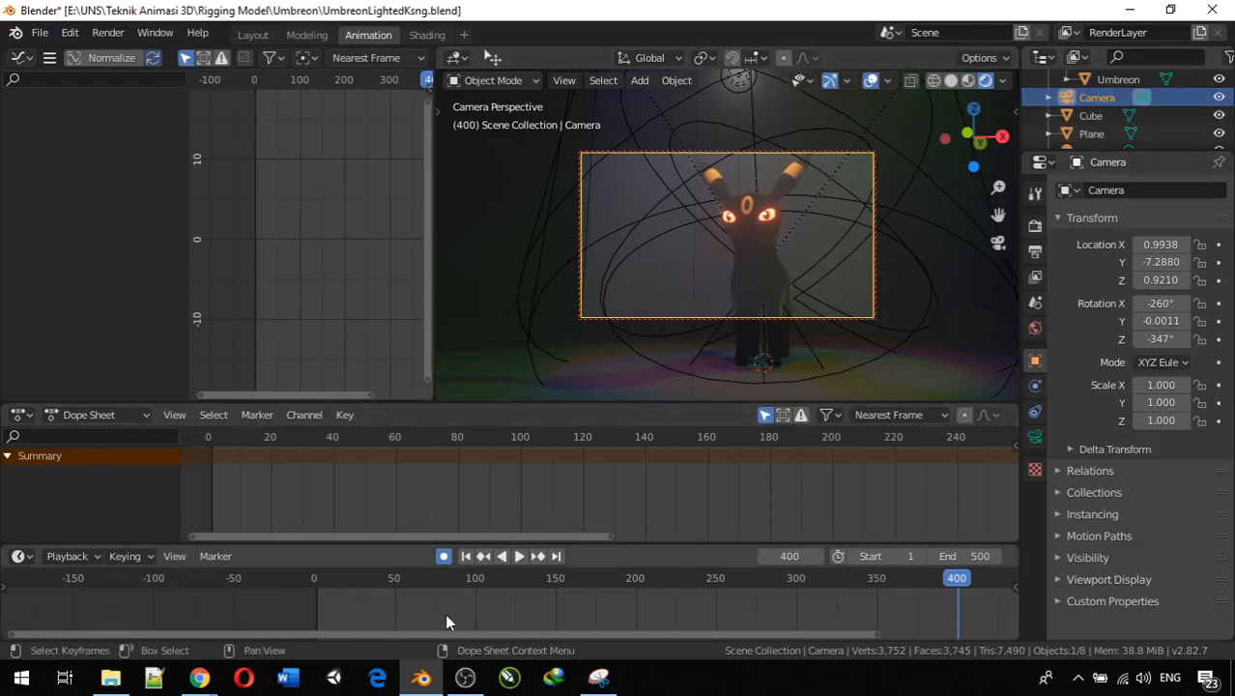
Fit the full 500-frame range in the timeline and set the current frame to 0
{"action": "scroll", "coordinate": [672, 614], "scroll_direction": "down", "scroll_amount": 6}
{"action": "scroll", "coordinate": [671, 613], "scroll_direction": "up", "scroll_amount": 2}
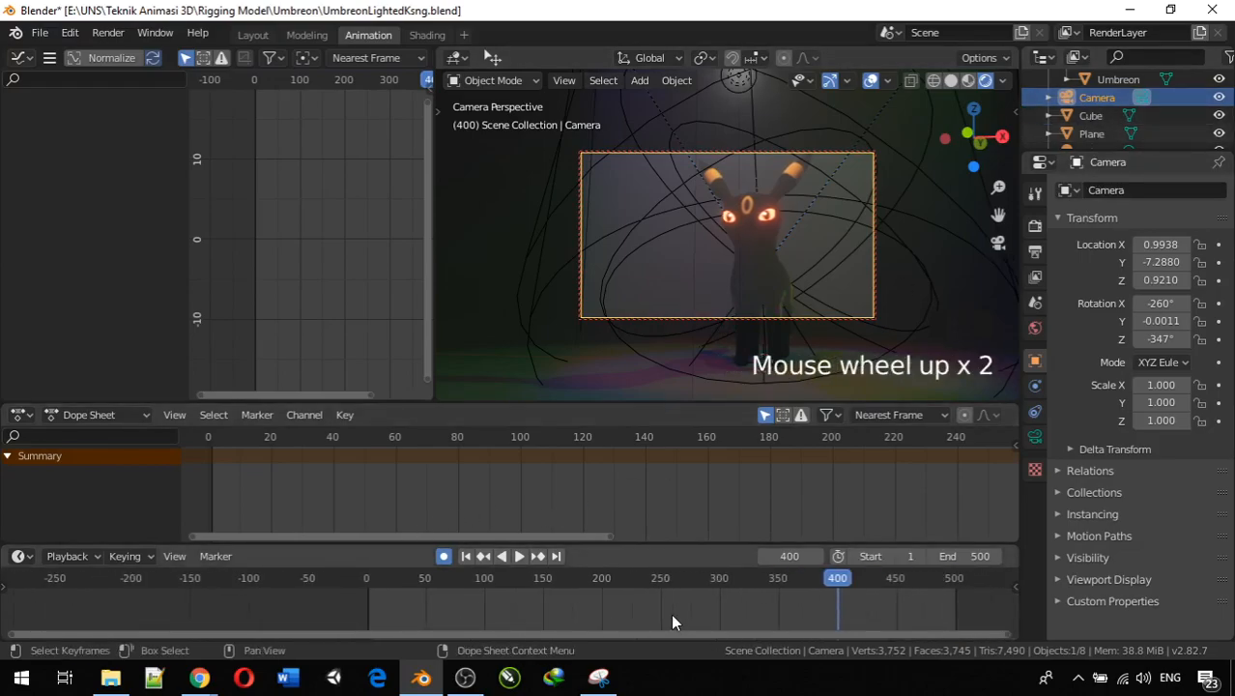
{"action": "middle_click_drag", "start_coordinate": [670, 608], "coordinate": [468, 607], "text": "shift"}
{"action": "scroll", "coordinate": [468, 607], "scroll_direction": "up", "scroll_amount": 4}
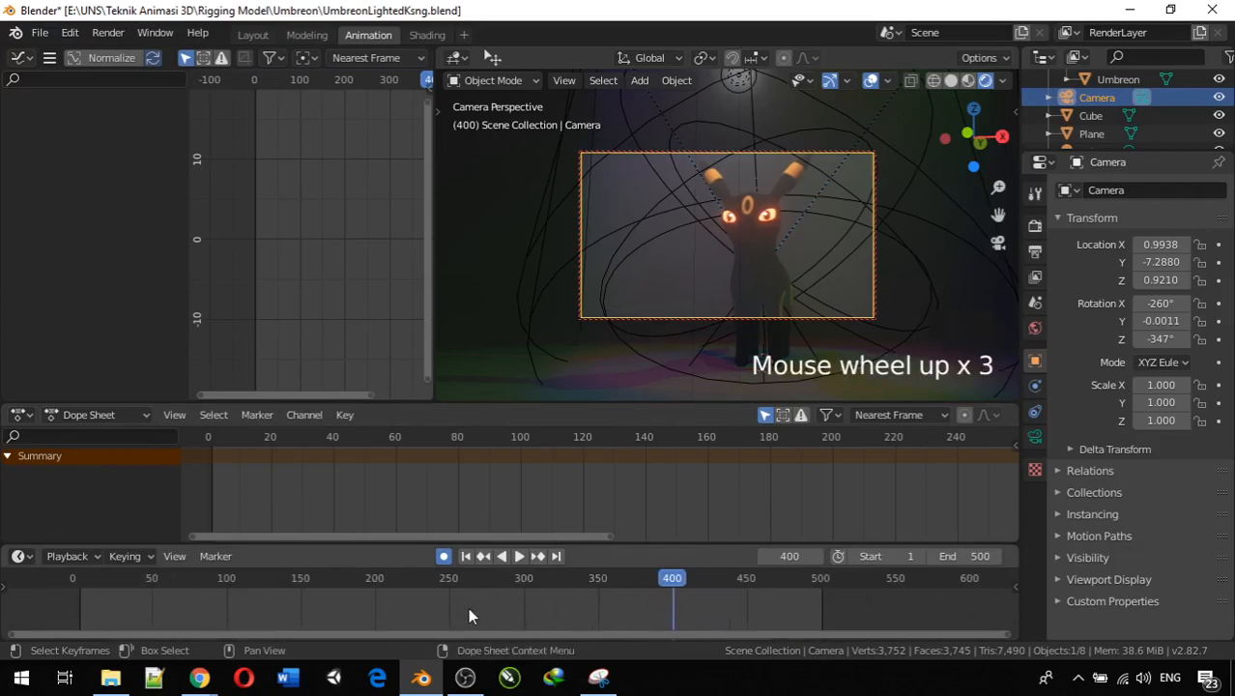
{"action": "left_click_drag", "start_coordinate": [694, 585], "coordinate": [33, 586]}
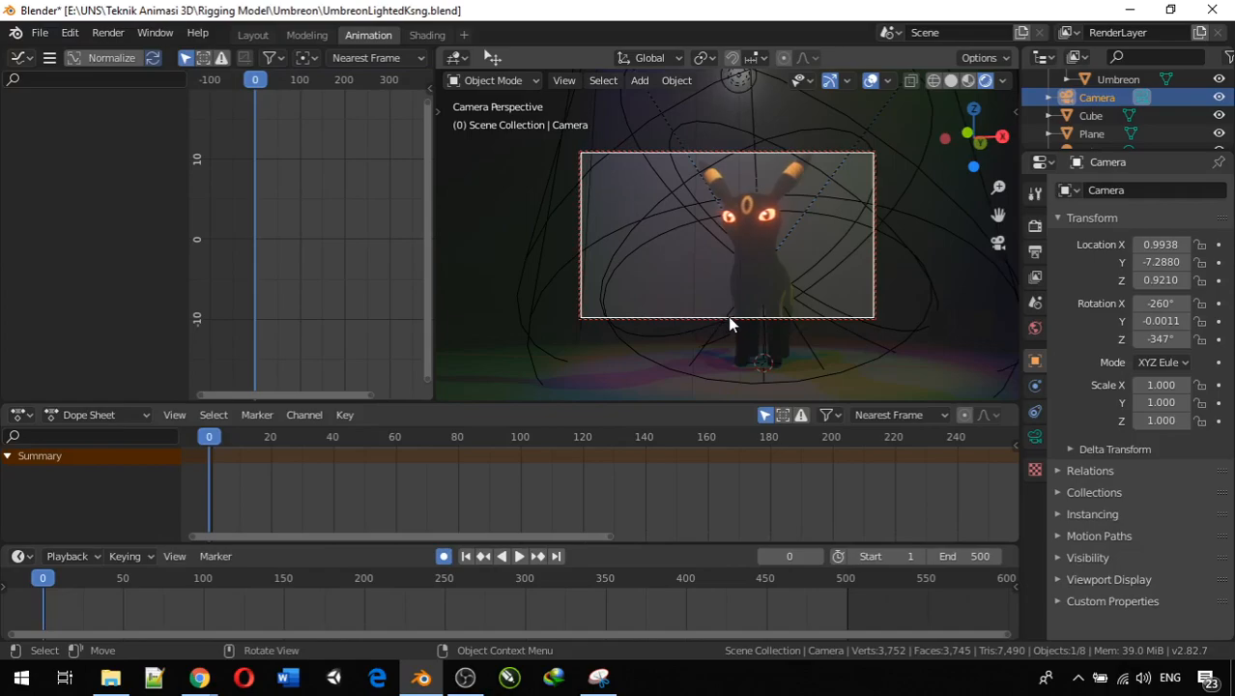
Start a new auto-keyed take during playback, walking the selected camera close past Umbreon and backing away to a view of its side
{"action": "key", "text": "space"}
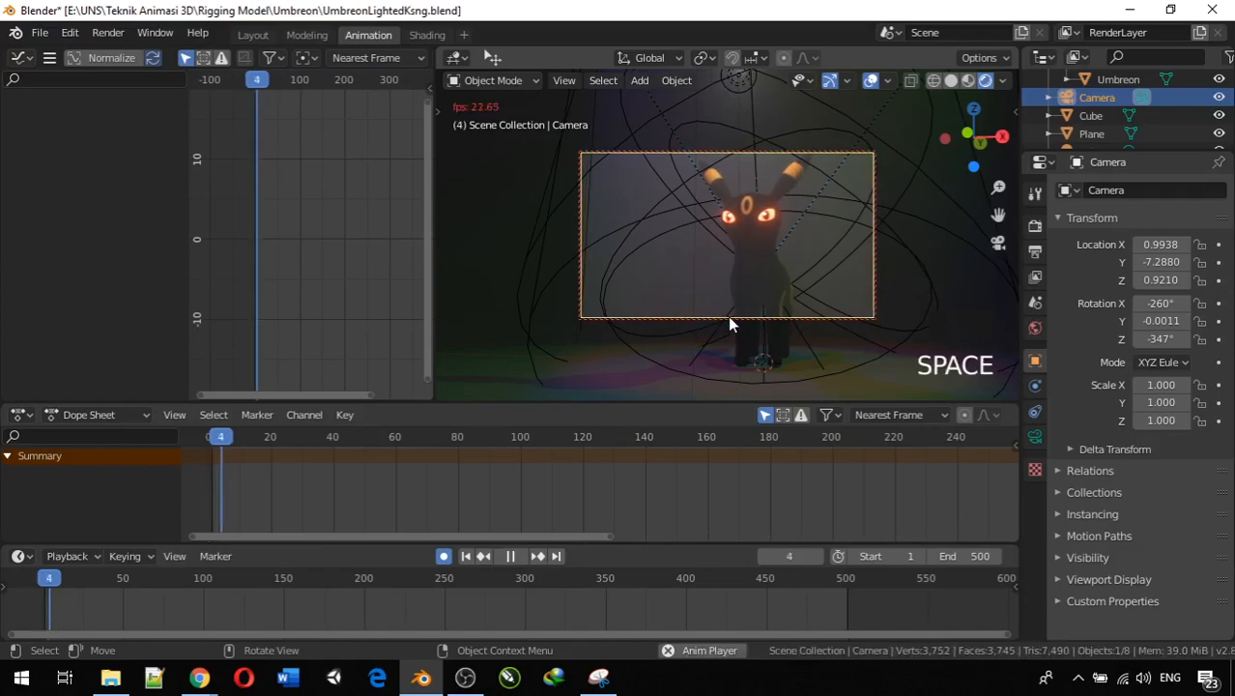
{"action": "key", "text": "shift+f"}
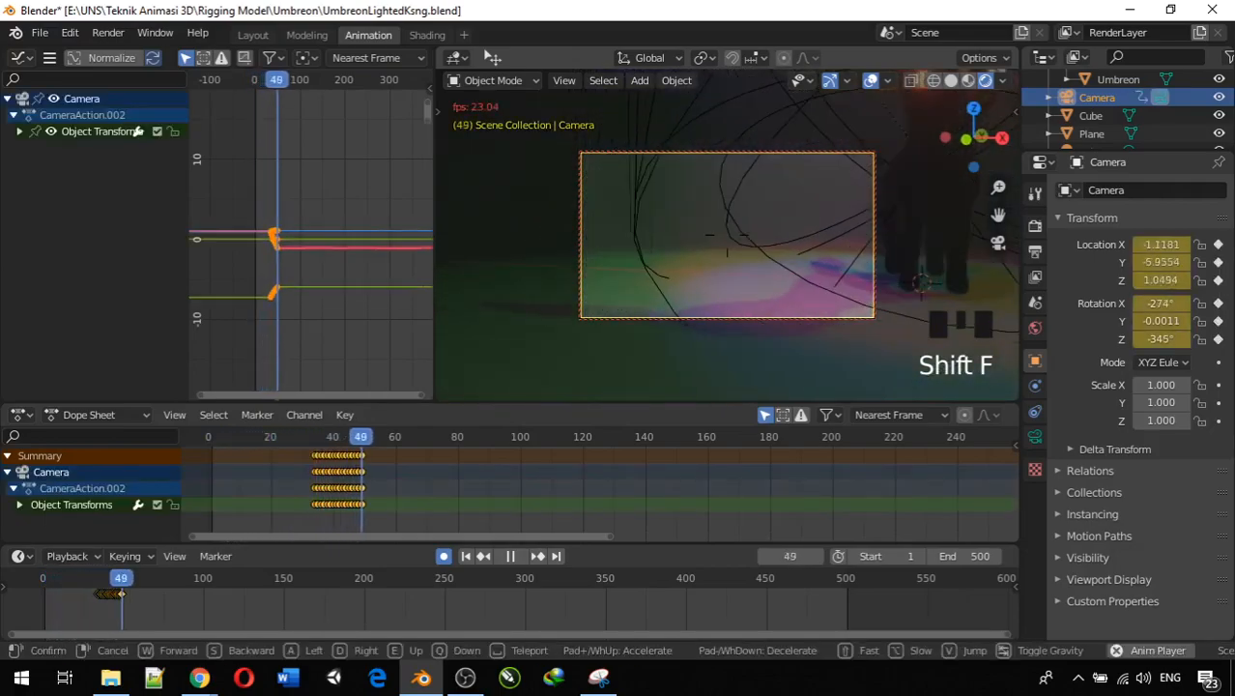
{"action": "key", "text": "w"}
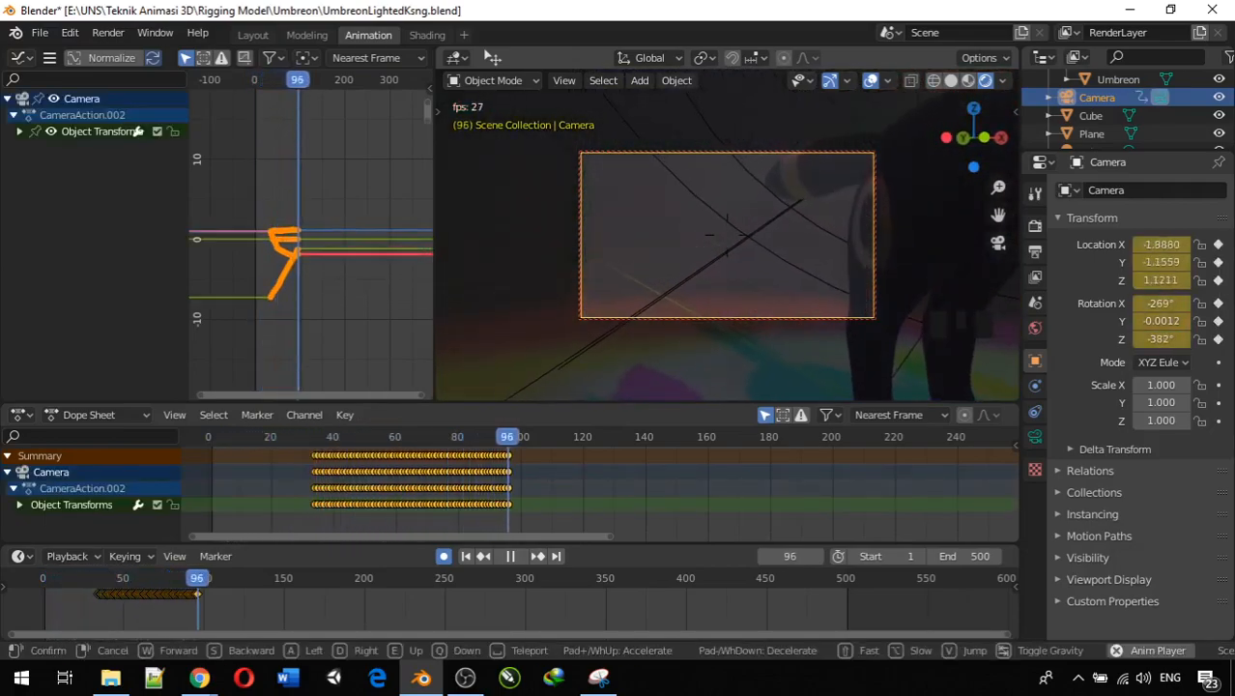
{"action": "key", "text": "s"}
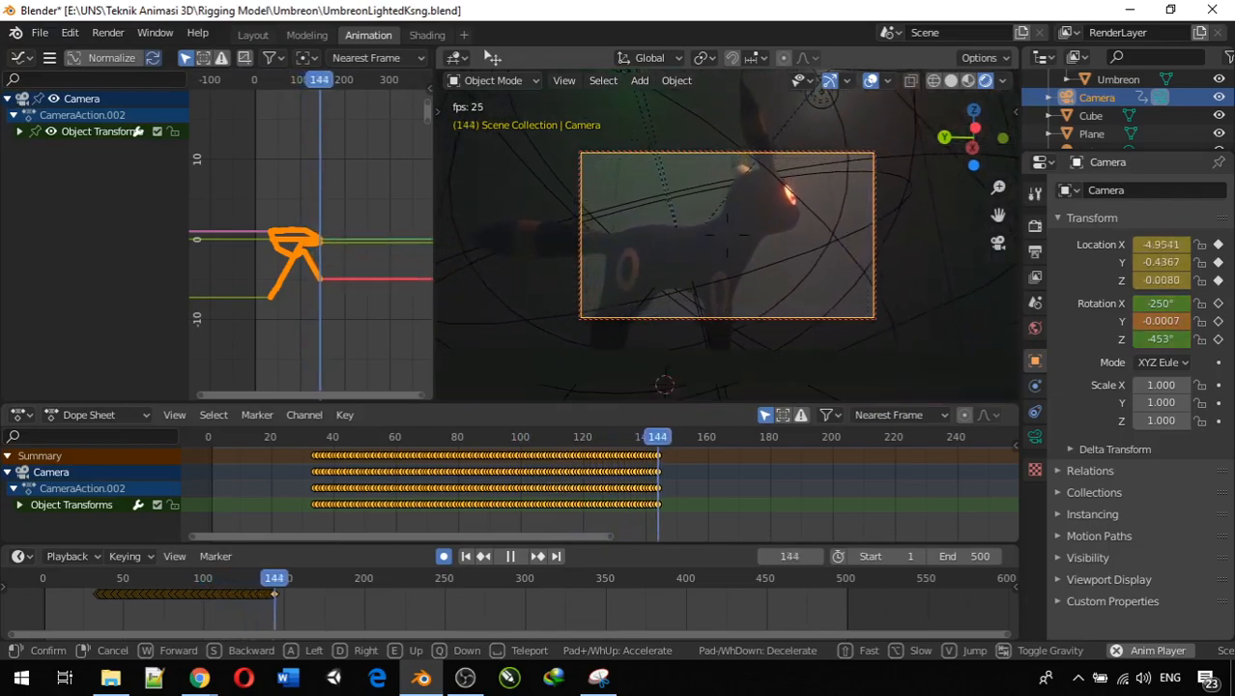
{"action": "key", "text": "w"}
Continue recording by strafing the camera around Umbreon's front, opposite side and back, keeping the model in frame, and end walk navigation
{"action": "key", "text": "d"}
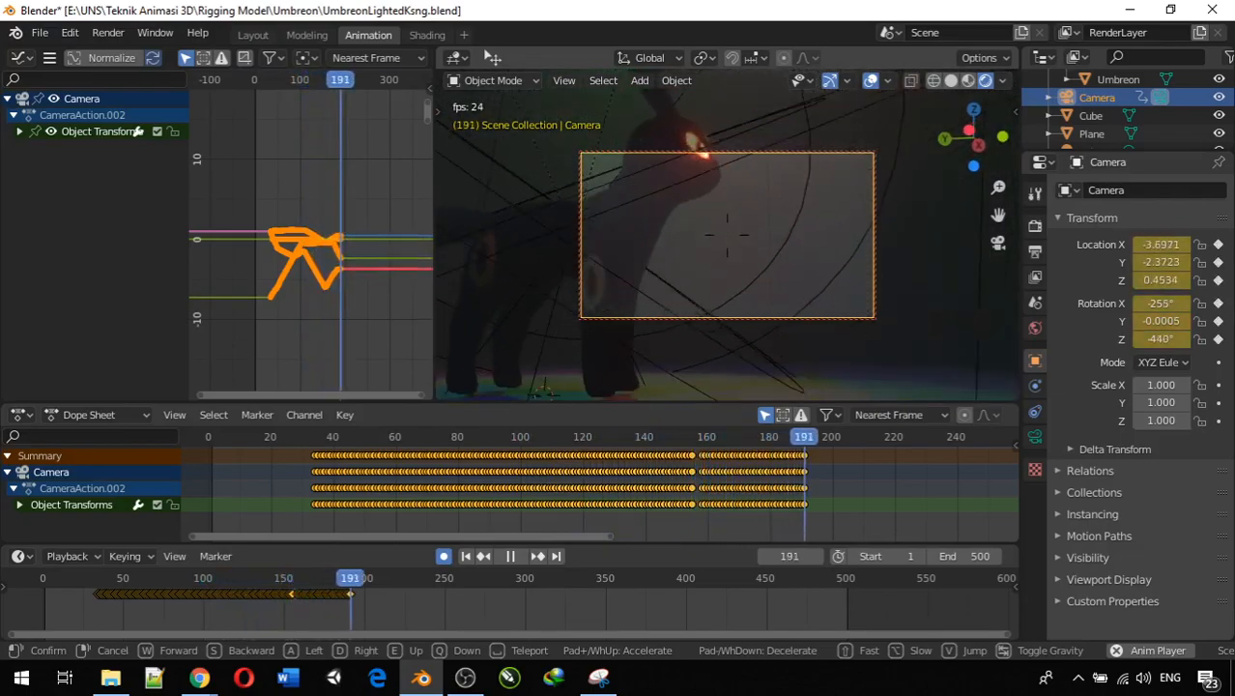
{"action": "key", "text": "d"}
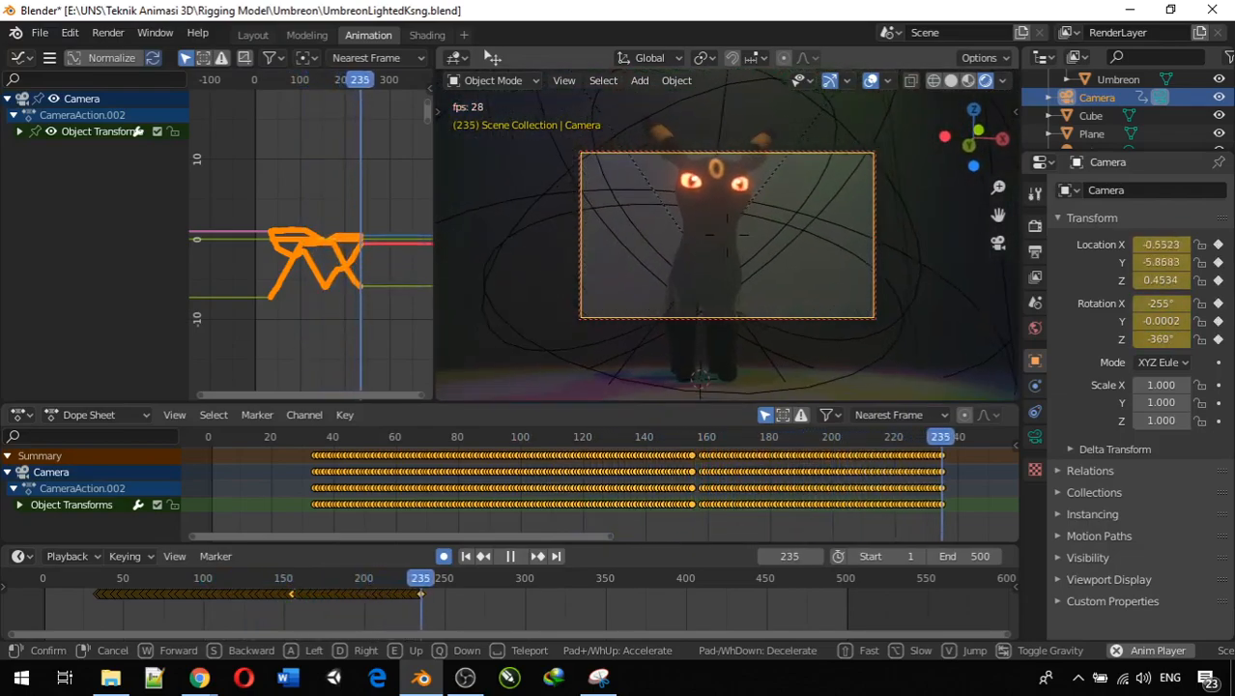
{"action": "key", "text": "d"}
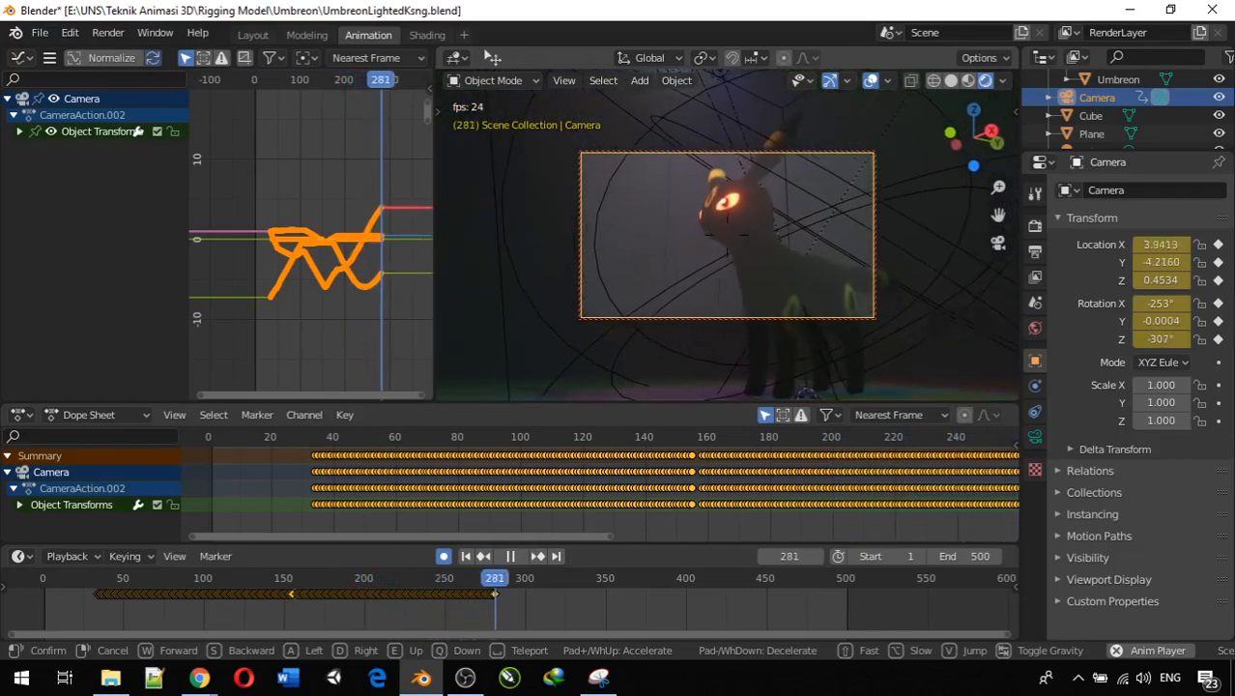
{"action": "key", "text": "d"}
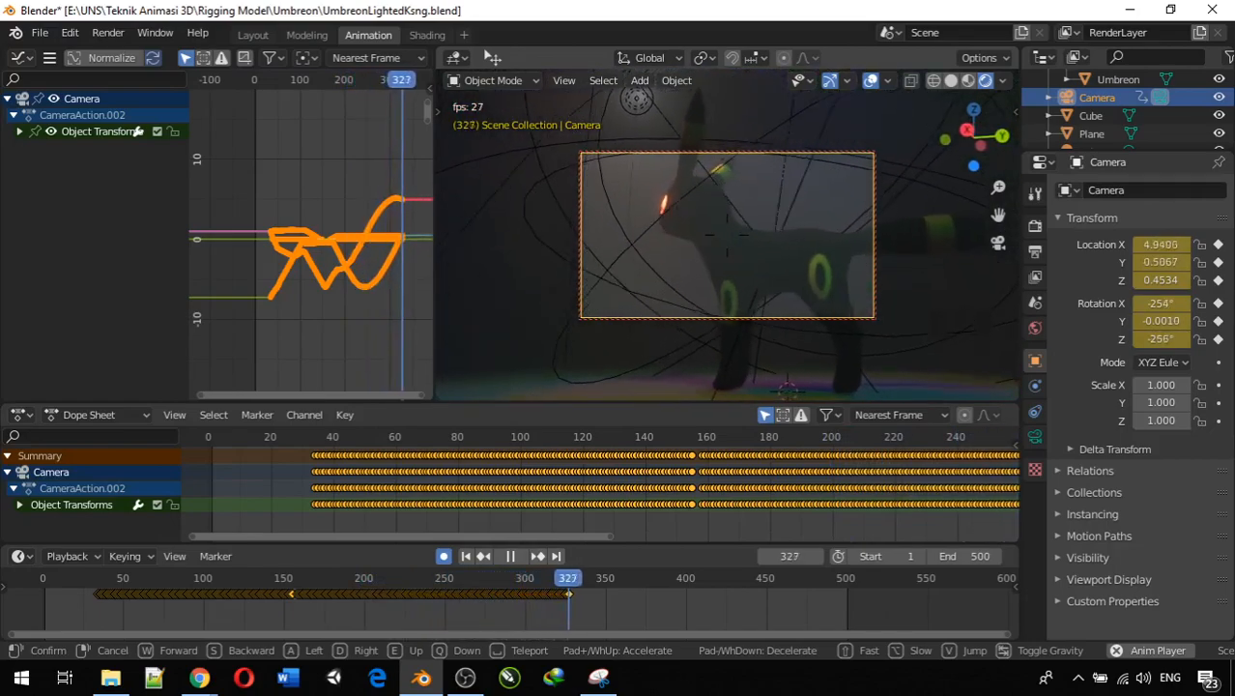
{"action": "key", "text": "d"}
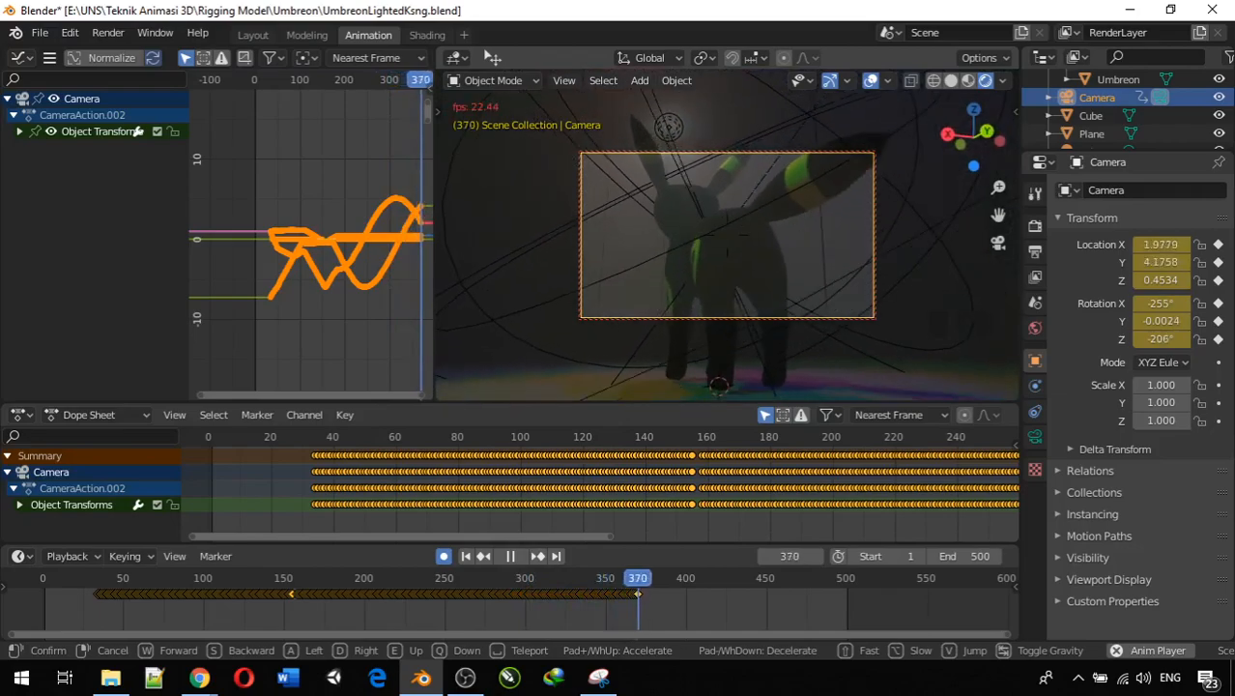
{"action": "key", "text": "d"}
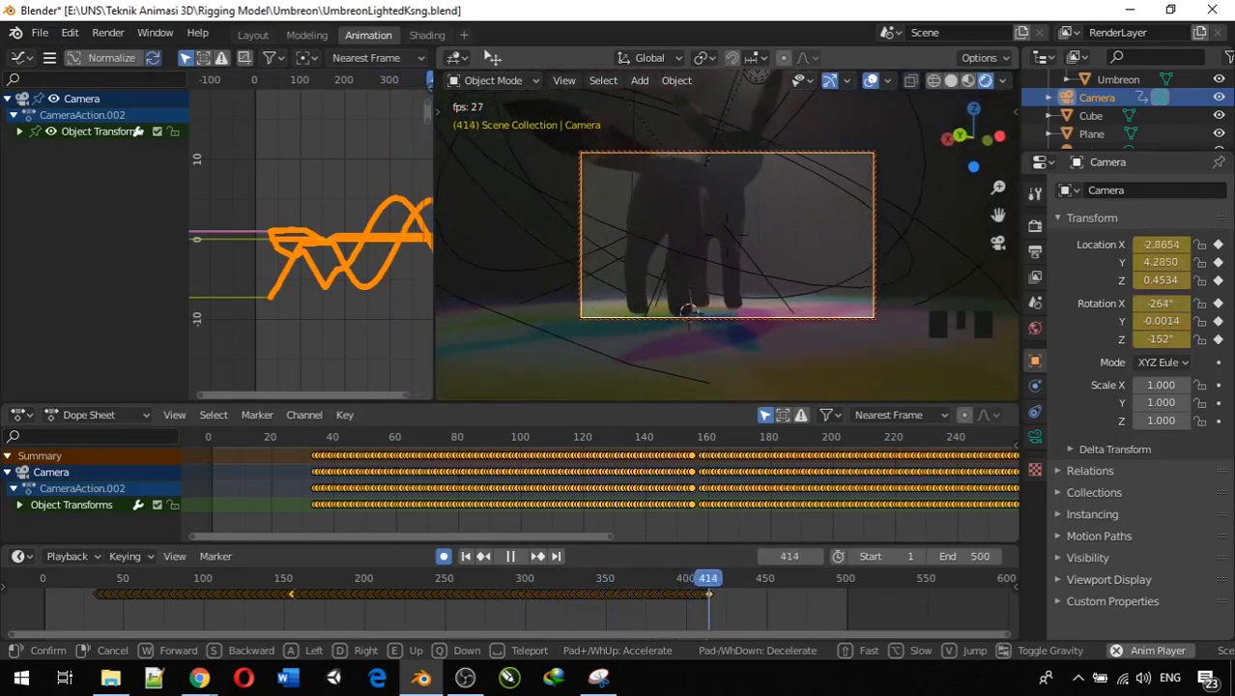
{"action": "key", "text": "d"}
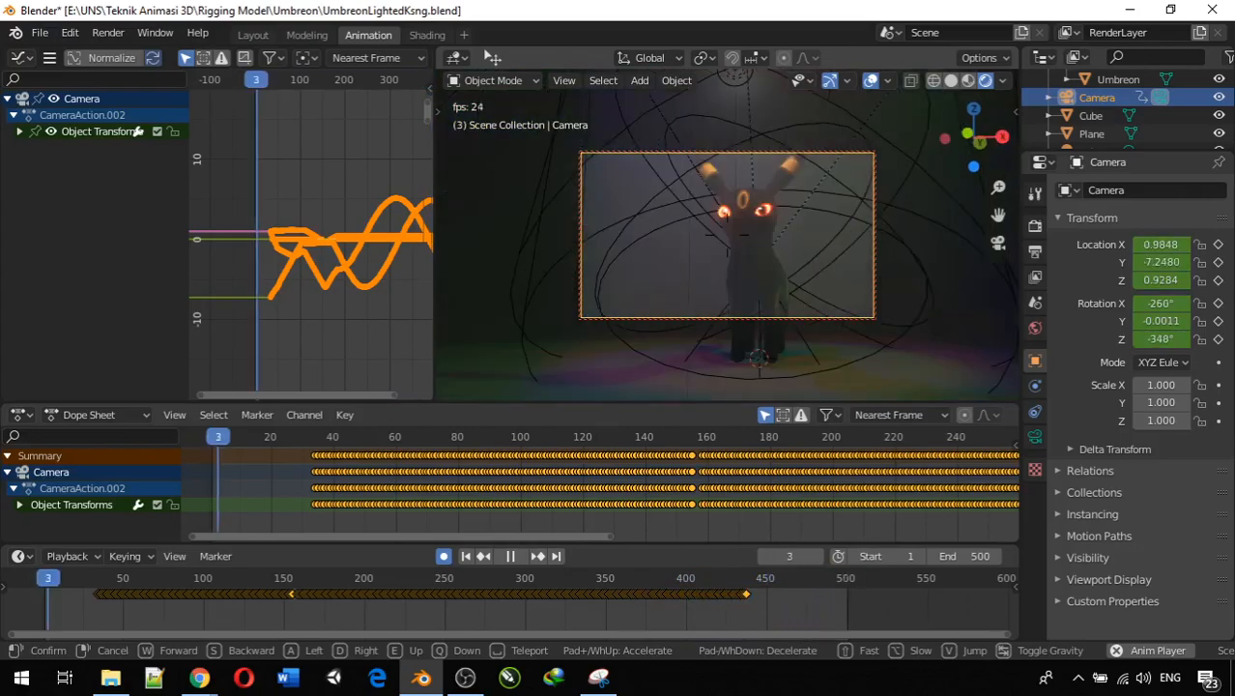
{"action": "left_click", "coordinate": [726, 235]}
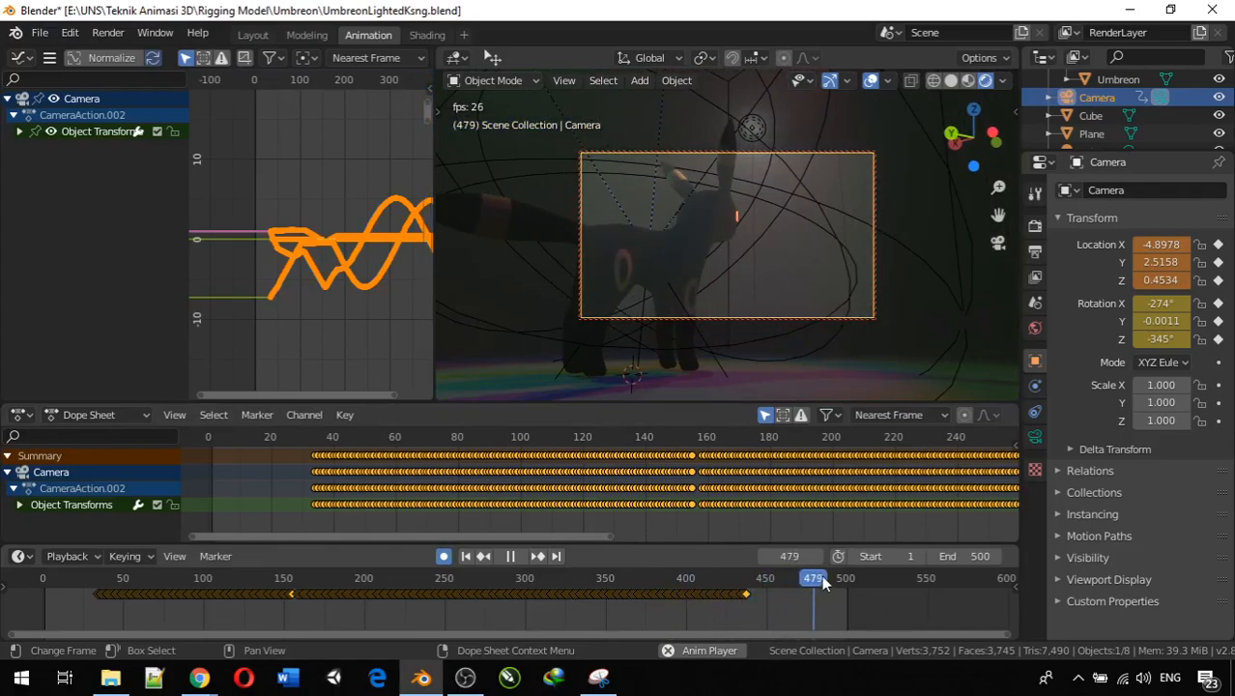
Stop playback, return to frame 0 and look over the camera's recorded animation curves in the Graph Editor
{"action": "key", "text": "Left"}
{"action": "key", "text": "space"}
{"action": "left_click_drag", "start_coordinate": [823, 580], "coordinate": [26, 581]}
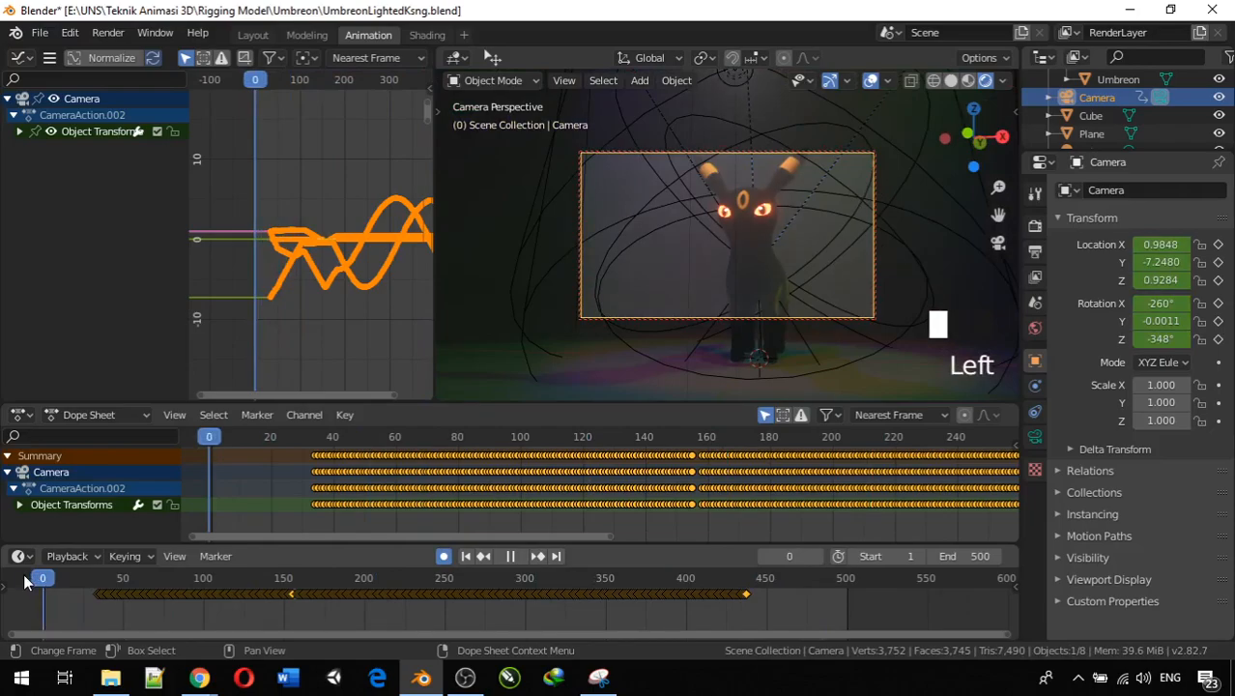
{"action": "scroll", "coordinate": [319, 187], "scroll_direction": "up", "scroll_amount": 7}
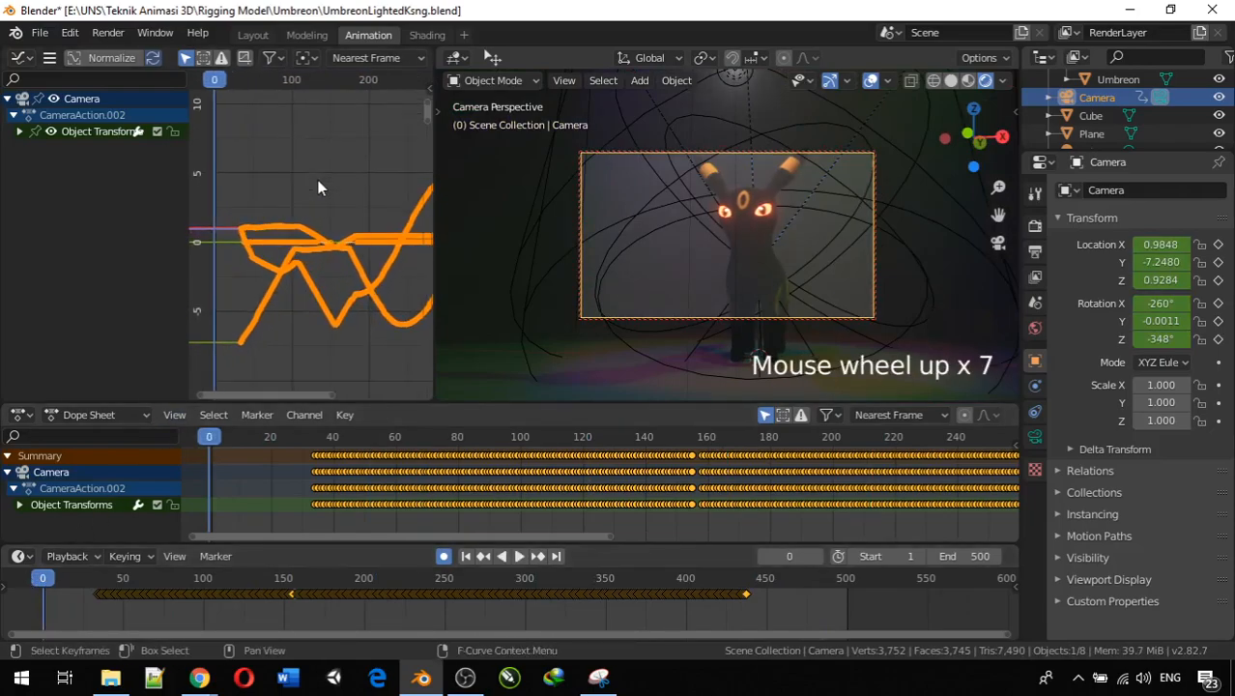
{"action": "scroll", "coordinate": [319, 187], "scroll_direction": "down", "scroll_amount": 3}
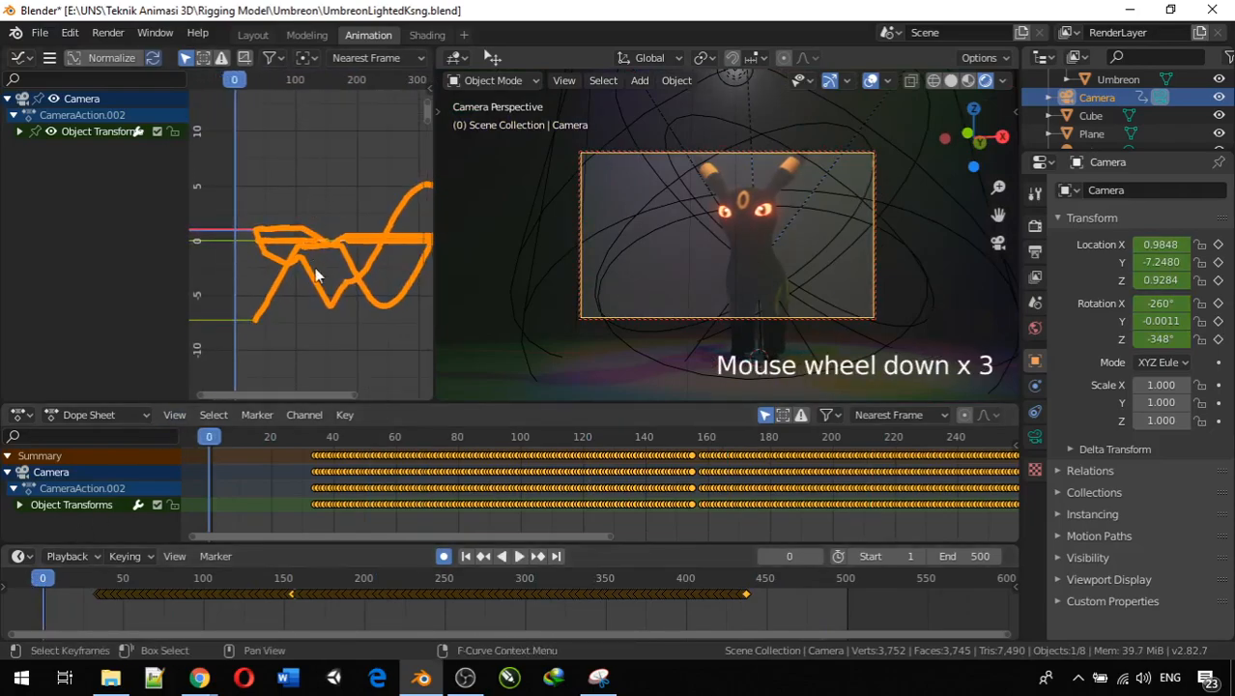
Play back the opening of the recorded camera animation and stop playback near frame 93
{"action": "key", "text": "space"}
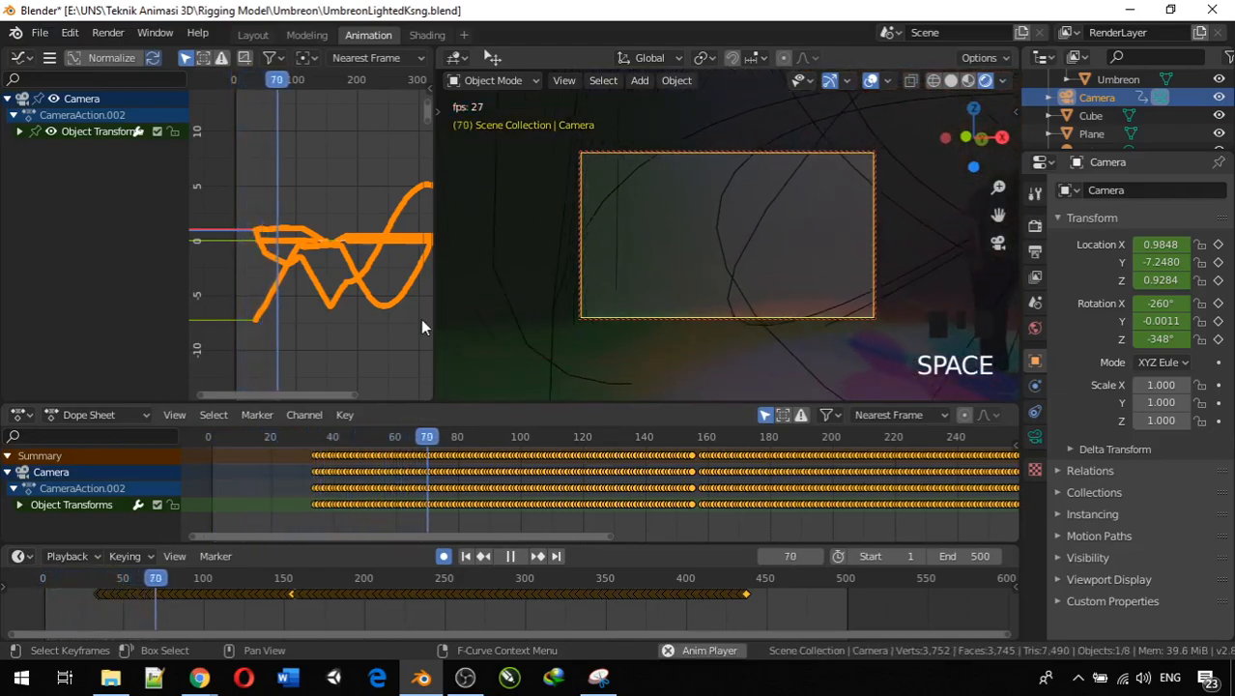
{"action": "key", "text": "space"}
{"action": "scroll", "coordinate": [326, 268], "scroll_direction": "down", "scroll_amount": 6}
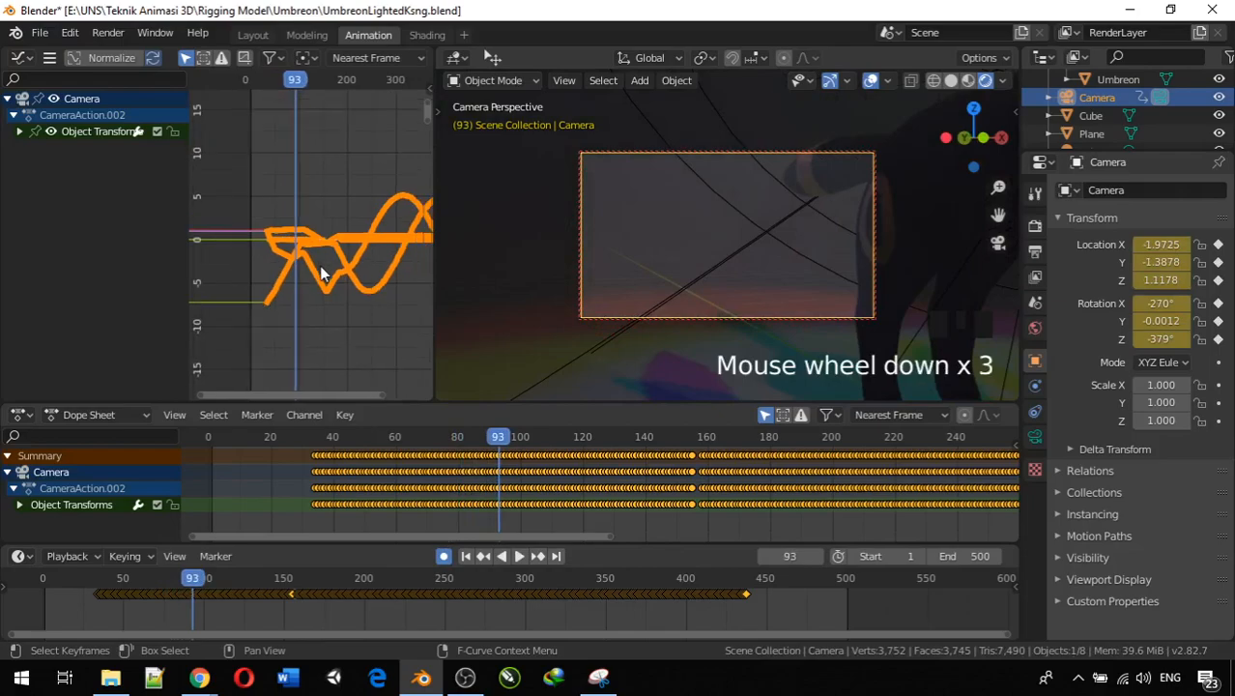
{"action": "scroll", "coordinate": [319, 266], "scroll_direction": "down", "scroll_amount": 7}
Reselect all the camera keyframes in the Graph Editor and examine the recorded curves up close and in full
{"action": "left_click", "coordinate": [334, 285]}
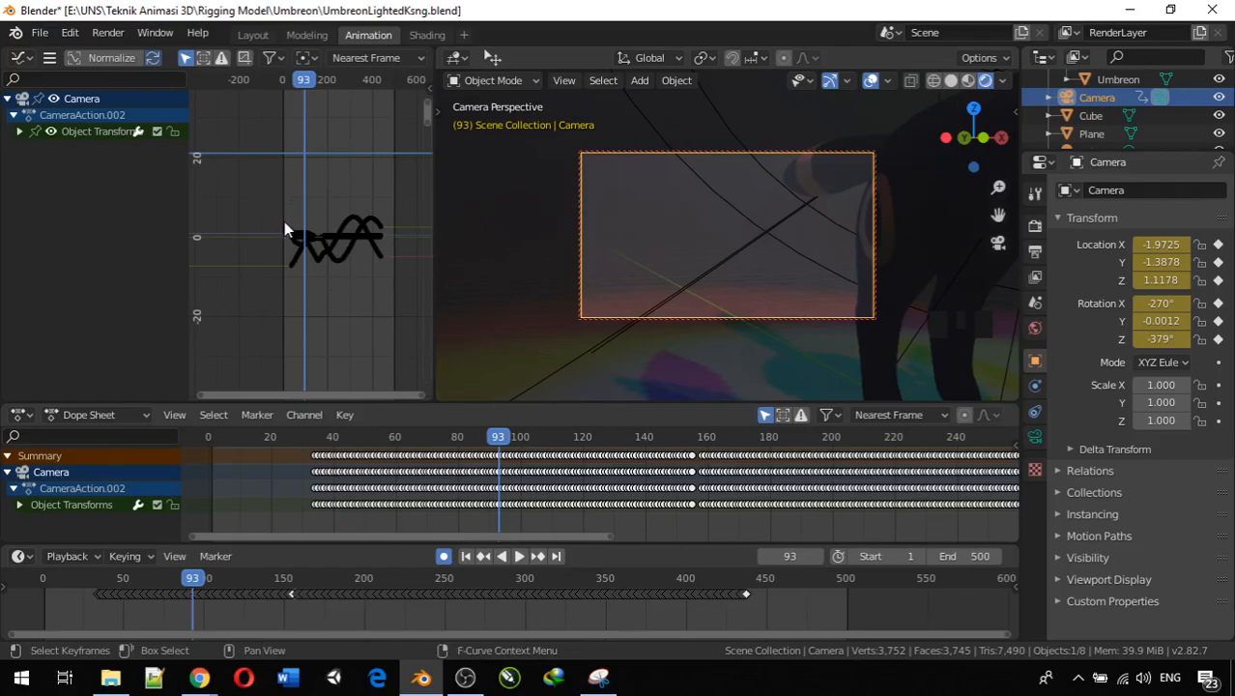
{"action": "key", "text": "a"}
{"action": "scroll", "coordinate": [326, 268], "scroll_direction": "up", "scroll_amount": 2}
{"action": "middle_click_drag", "start_coordinate": [324, 261], "coordinate": [271, 306], "text": "shift"}
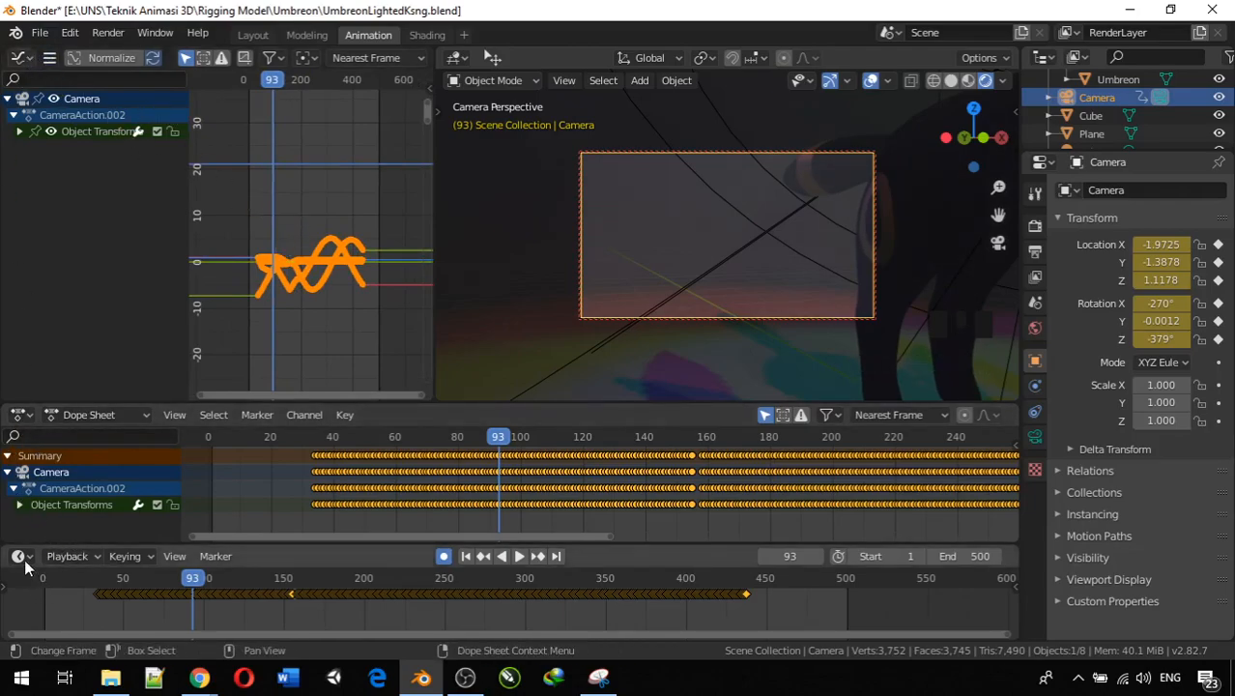
{"action": "scroll", "coordinate": [241, 308], "scroll_direction": "up", "scroll_amount": 2}
{"action": "middle_click_drag", "start_coordinate": [241, 307], "coordinate": [277, 235], "text": "shift"}
{"action": "scroll", "coordinate": [248, 290], "scroll_direction": "up", "scroll_amount": 1}
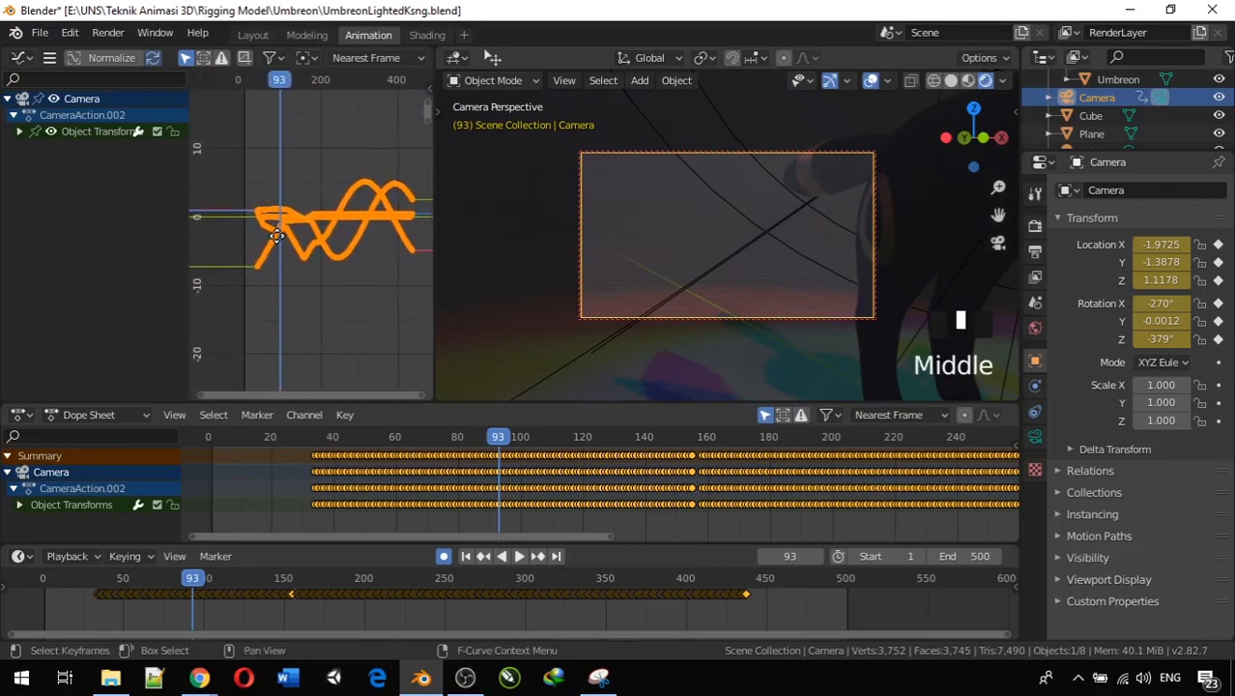
{"action": "left_click", "coordinate": [367, 264]}
{"action": "key", "text": "a"}
{"action": "scroll", "coordinate": [373, 259], "scroll_direction": "up", "scroll_amount": 17}
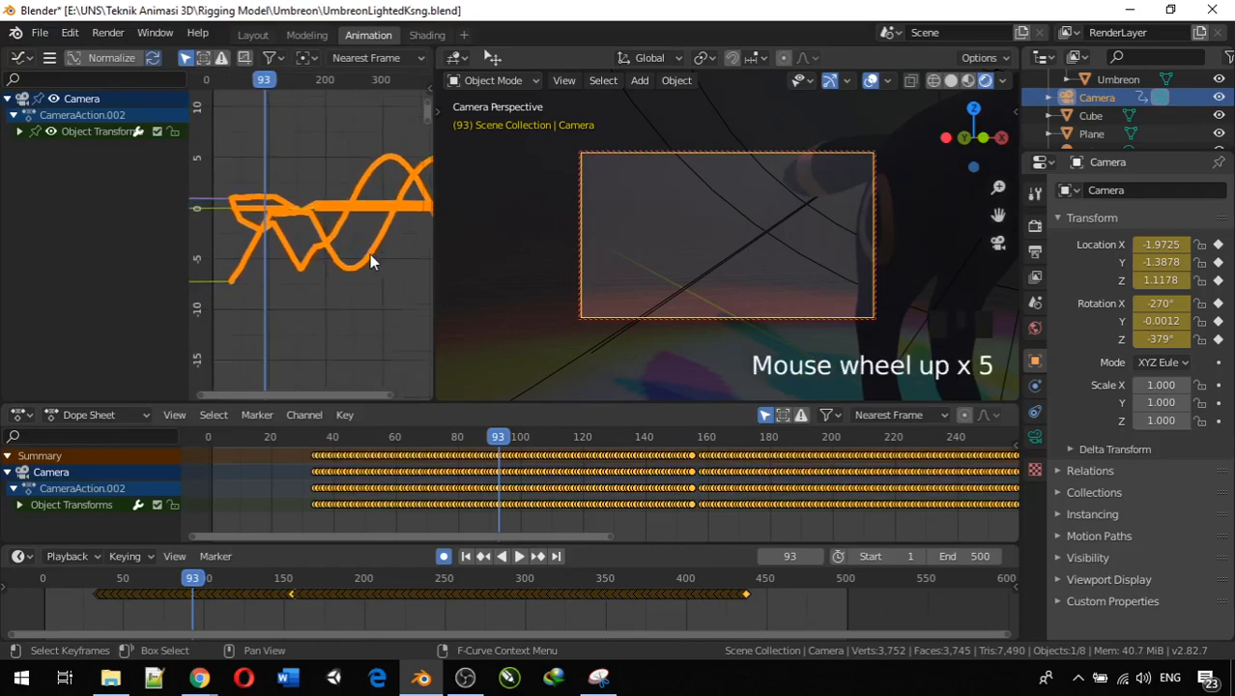
{"action": "scroll", "coordinate": [357, 280], "scroll_direction": "down", "scroll_amount": 3}
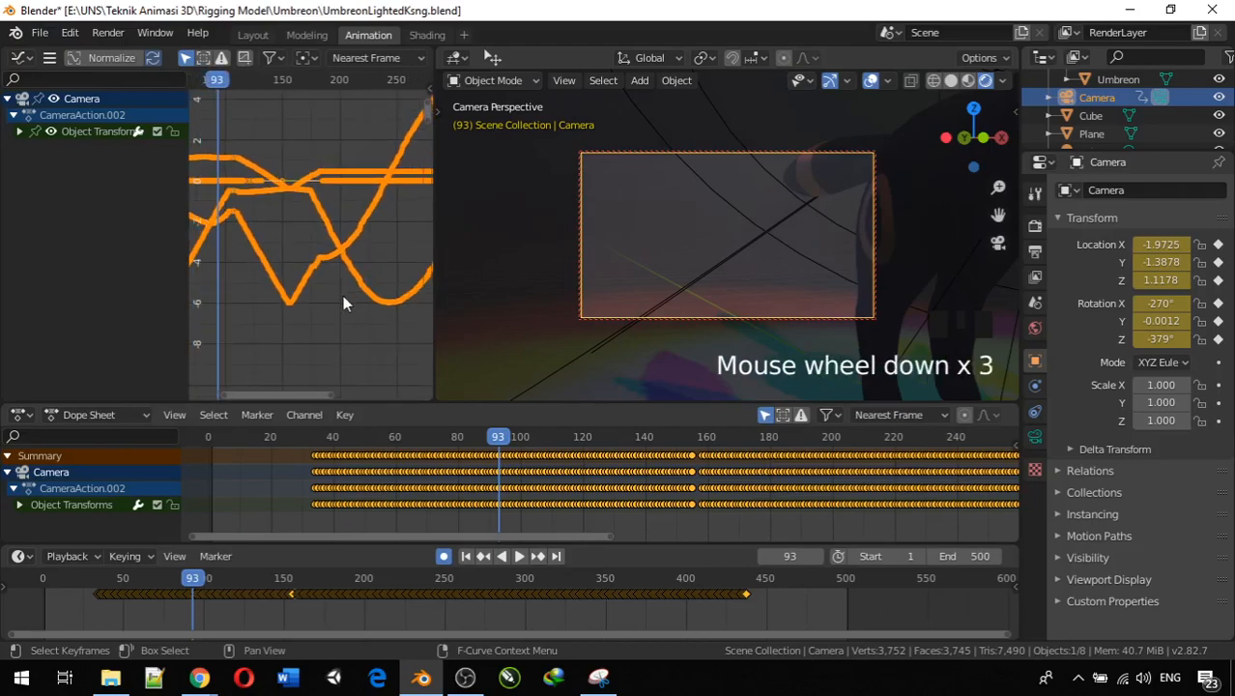
{"action": "scroll", "coordinate": [100, 56], "scroll_direction": "up", "scroll_amount": 3}
{"action": "scroll", "coordinate": [100, 56], "scroll_direction": "down", "scroll_amount": 6}
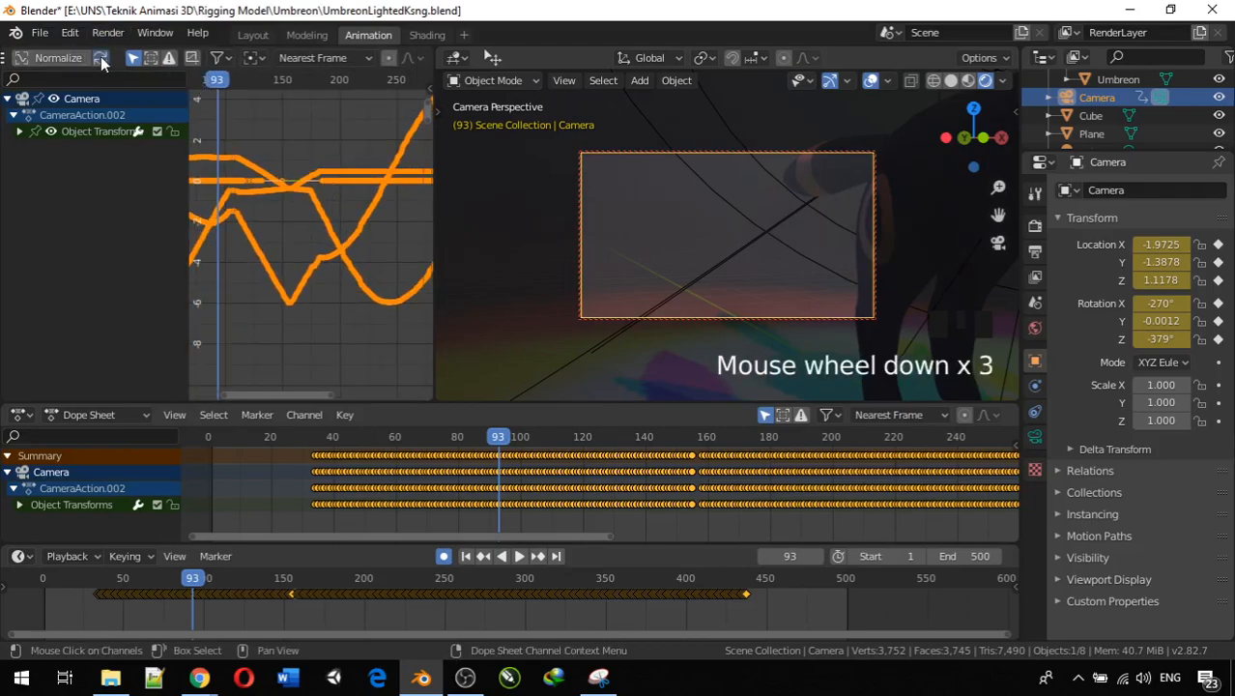
{"action": "scroll", "coordinate": [101, 56], "scroll_direction": "up", "scroll_amount": 6}
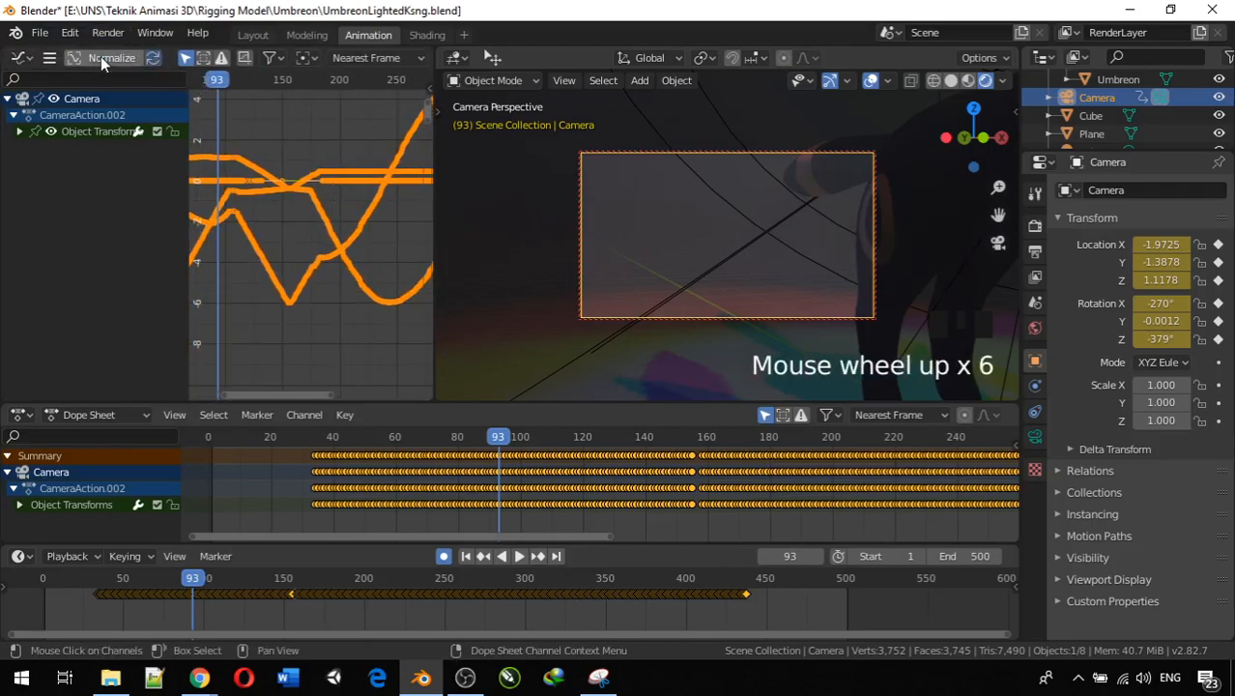
Change the Graph Editor area to a Dope Sheet and the wide Dope Sheet area to a Graph Editor, and make the latter taller
{"action": "left_click", "coordinate": [23, 58]}
{"action": "left_click", "coordinate": [34, 60]}
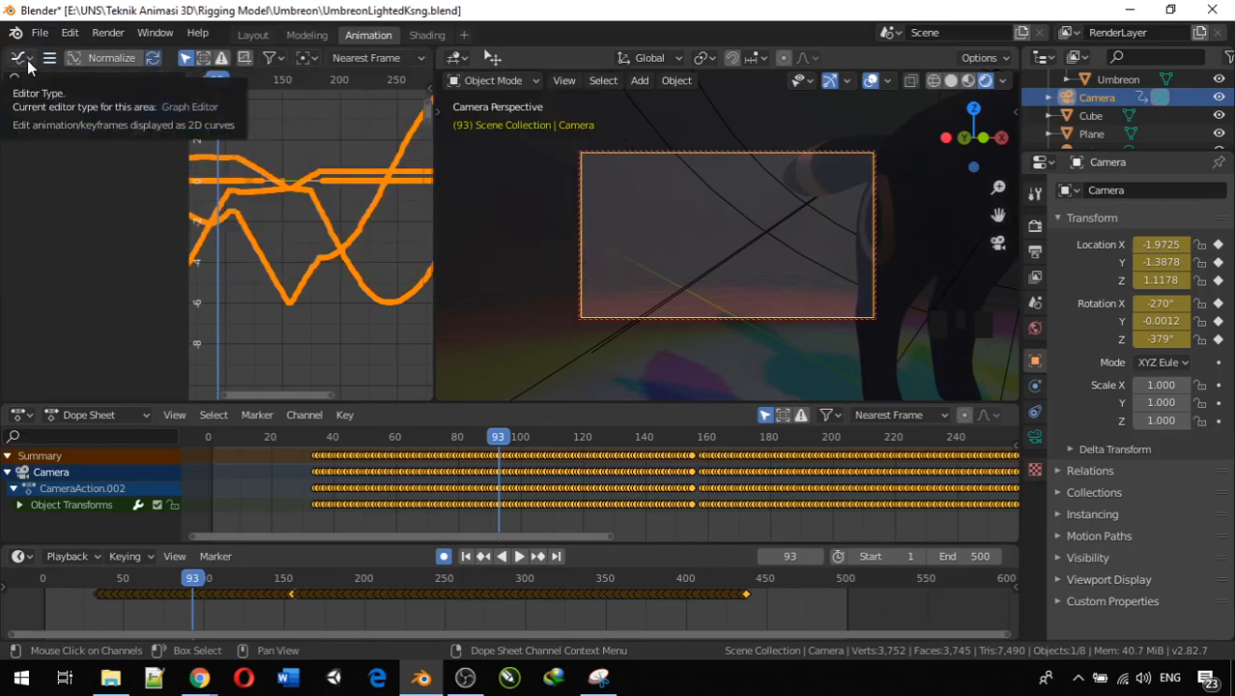
{"action": "left_click", "coordinate": [28, 63]}
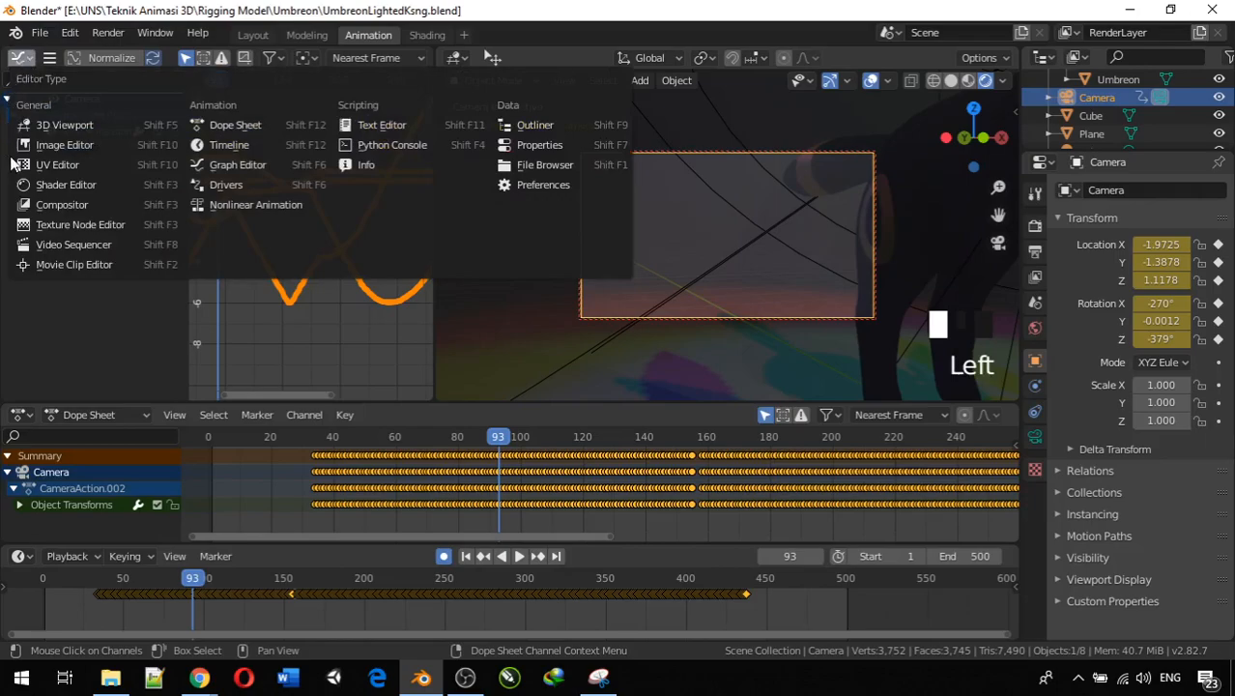
{"action": "left_click", "coordinate": [270, 134]}
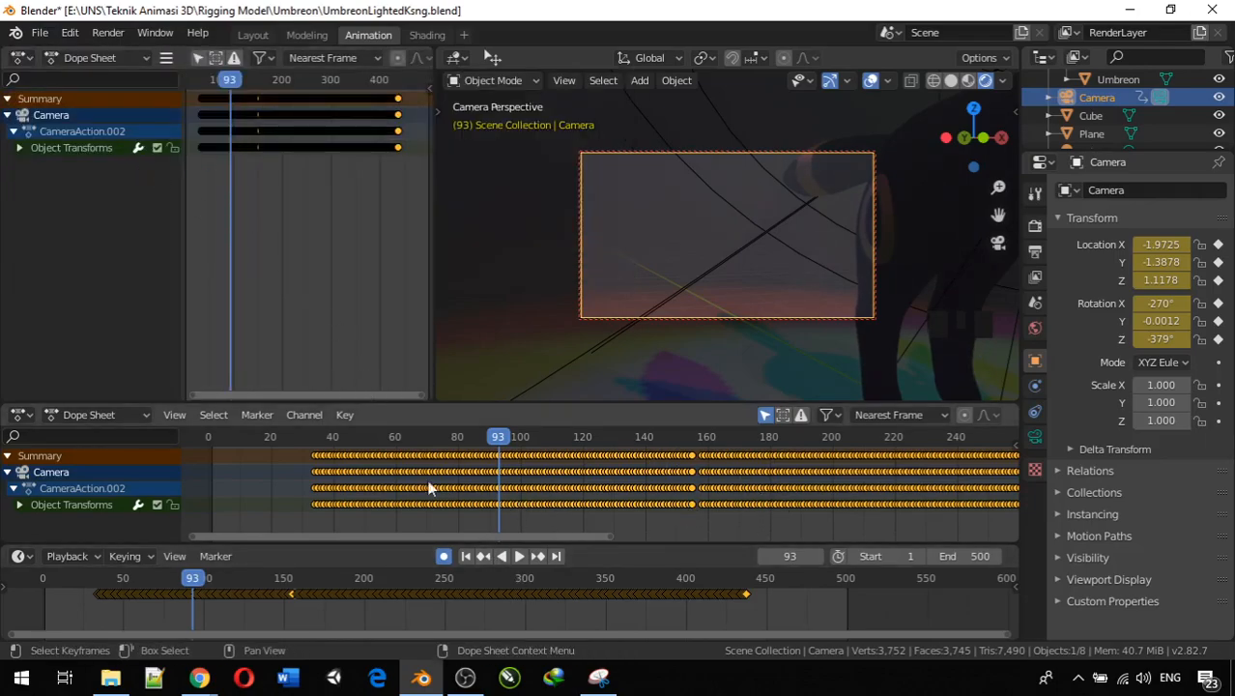
{"action": "left_click", "coordinate": [22, 415]}
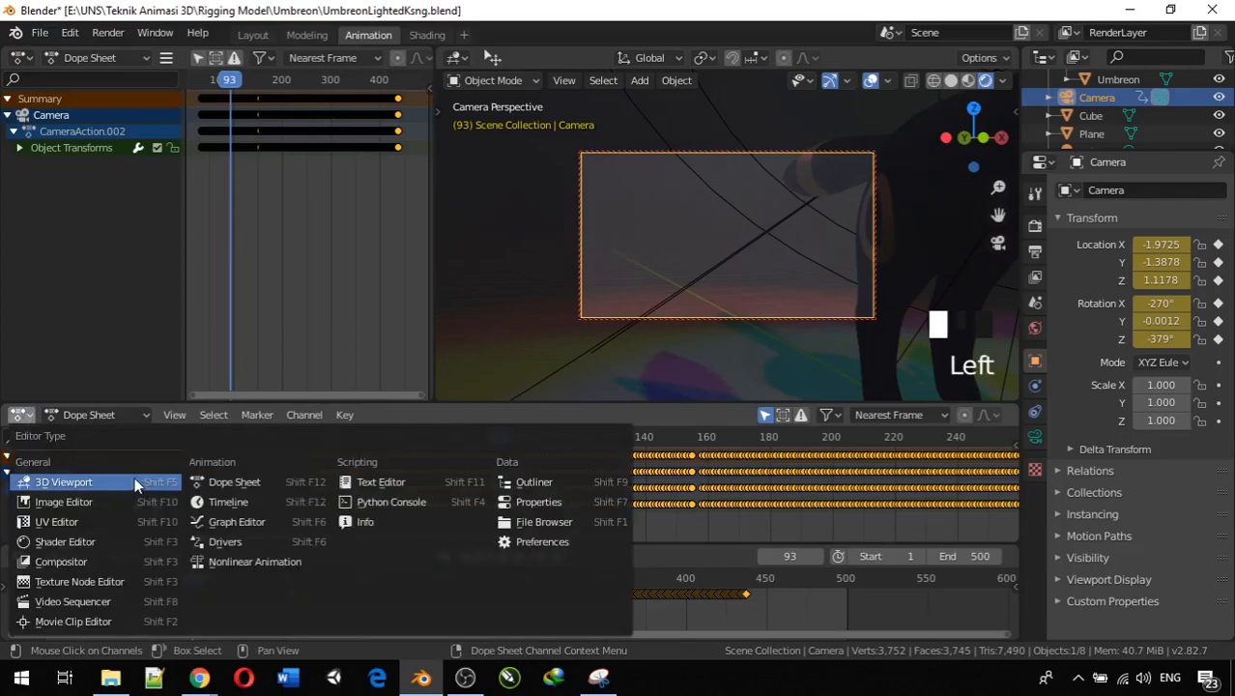
{"action": "left_click", "coordinate": [234, 524]}
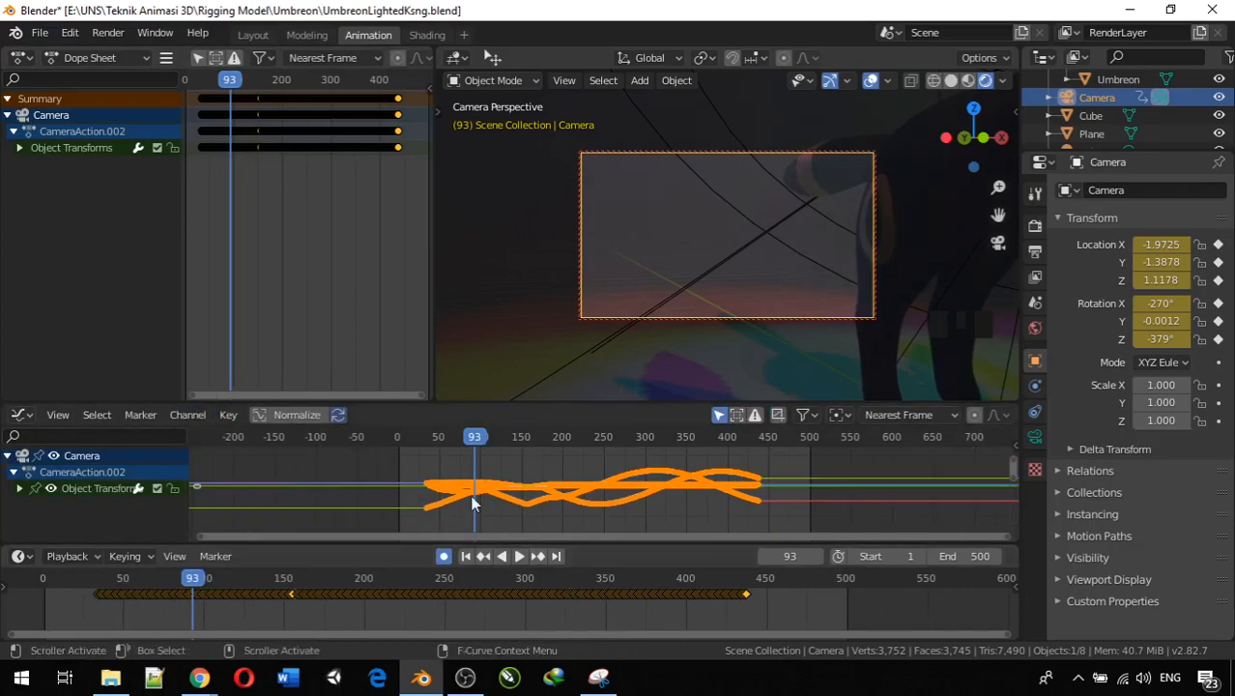
{"action": "left_click_drag", "start_coordinate": [562, 404], "coordinate": [562, 331]}
Box-select all the camera's keyframes in the Graph Editor and apply Smooth Keys to them
{"action": "left_click", "coordinate": [562, 412]}
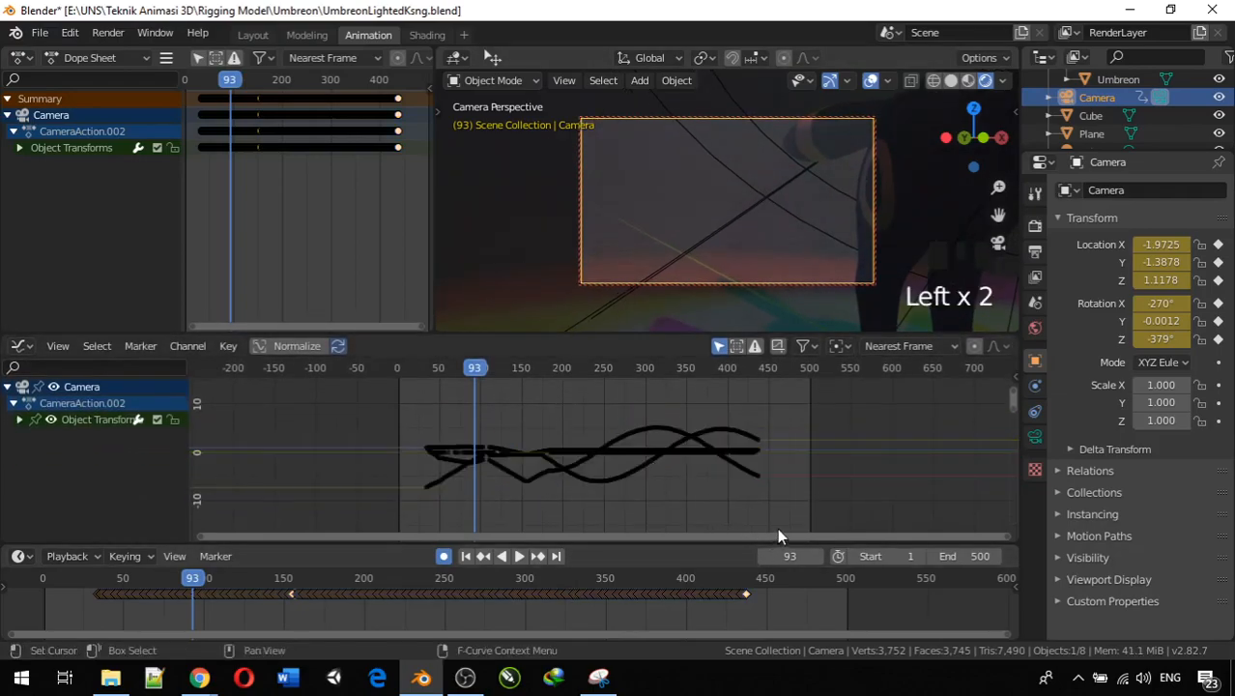
{"action": "left_click_drag", "start_coordinate": [773, 504], "coordinate": [400, 412]}
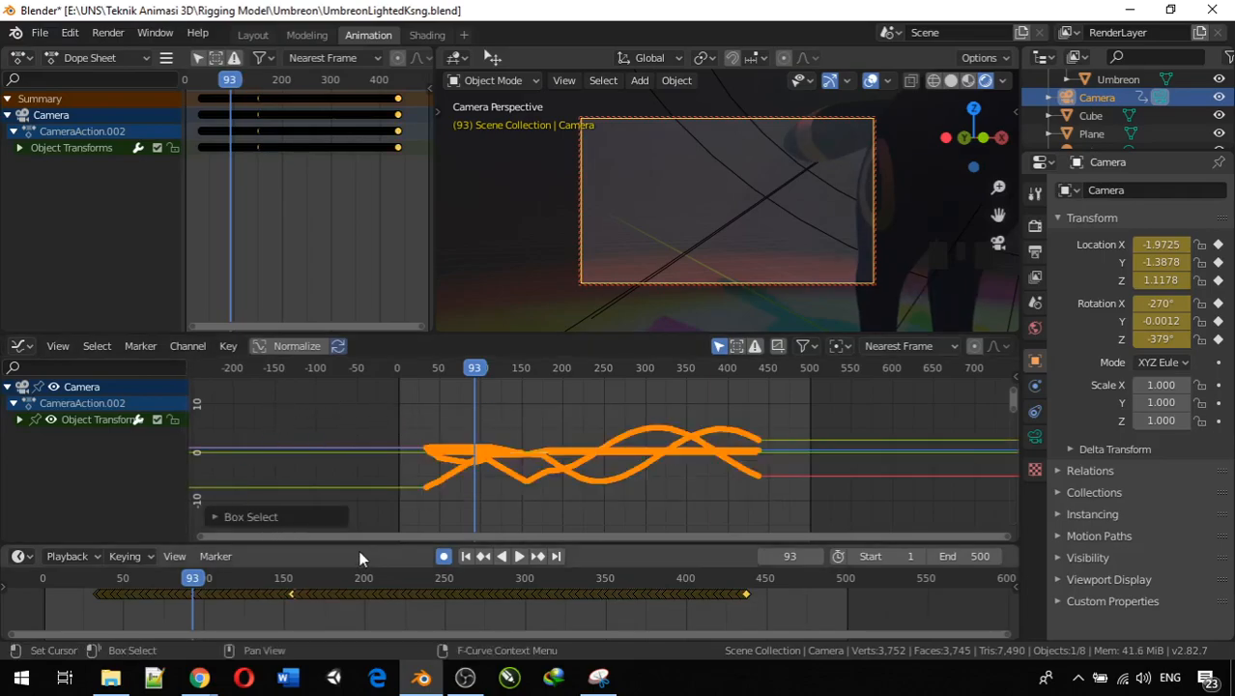
{"action": "left_click", "coordinate": [229, 346]}
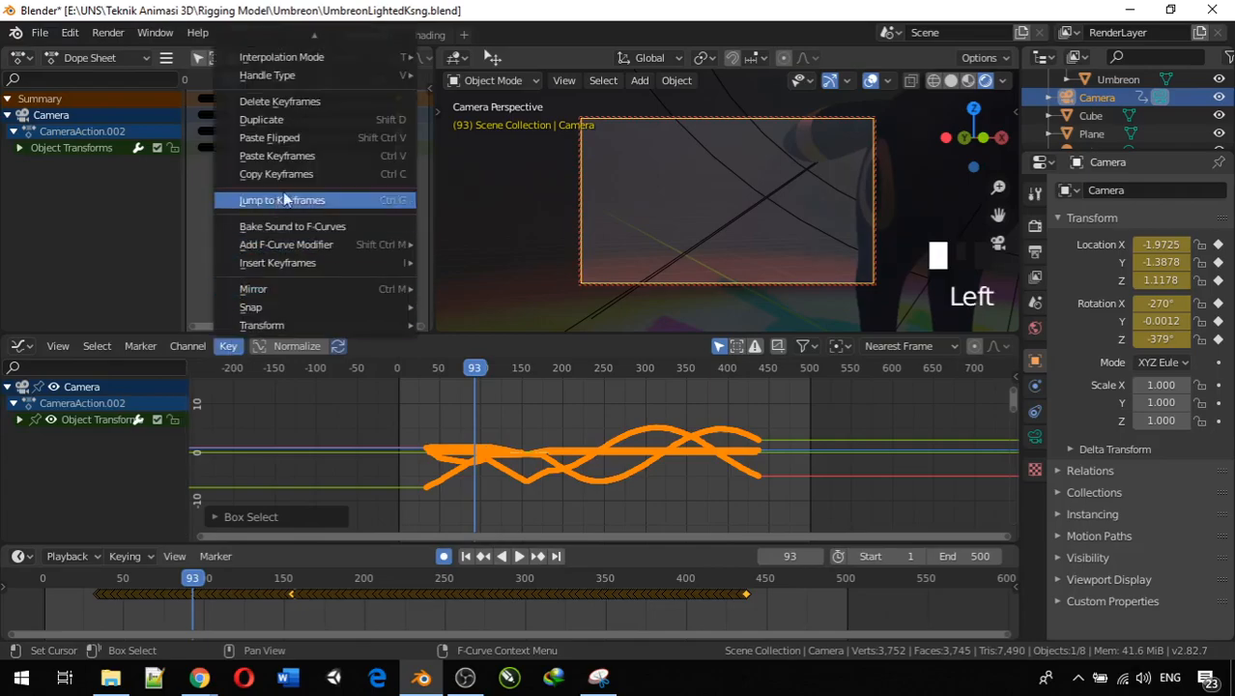
{"action": "scroll", "coordinate": [319, 166], "scroll_direction": "up", "scroll_amount": 2}
{"action": "scroll", "coordinate": [319, 158], "scroll_direction": "up", "scroll_amount": 4}
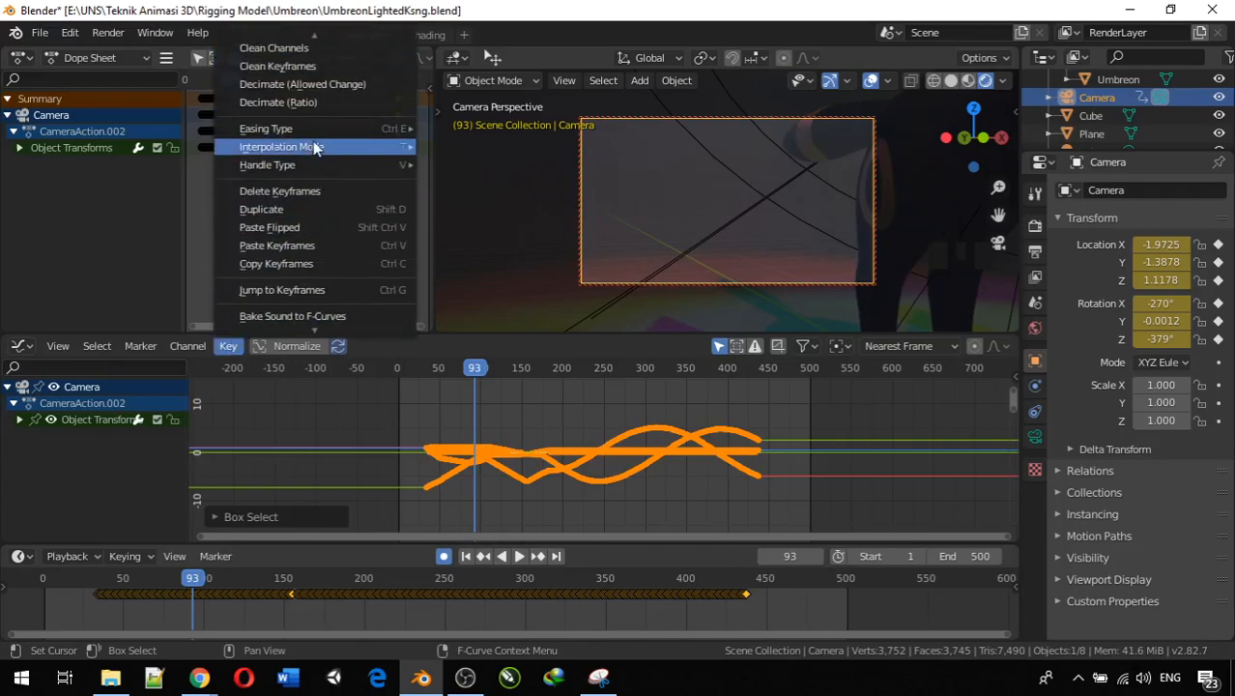
{"action": "scroll", "coordinate": [319, 58], "scroll_direction": "up", "scroll_amount": 4}
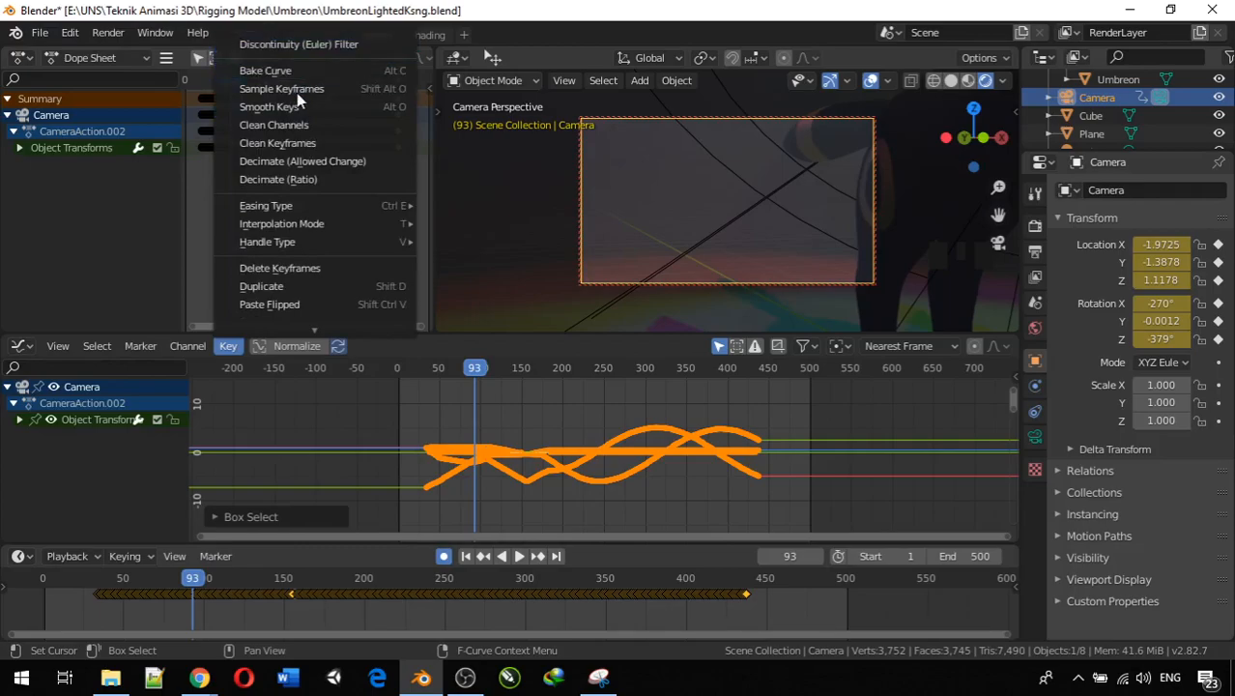
{"action": "left_click", "coordinate": [291, 111]}
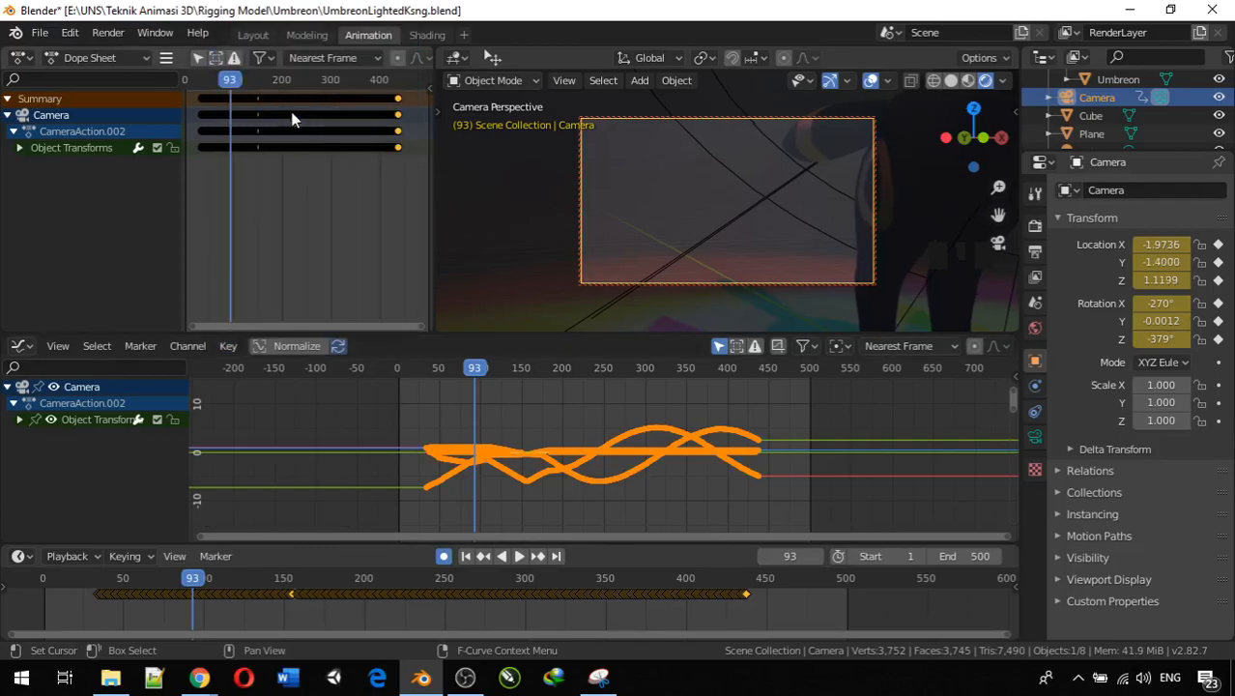
{"action": "left_click", "coordinate": [229, 346]}
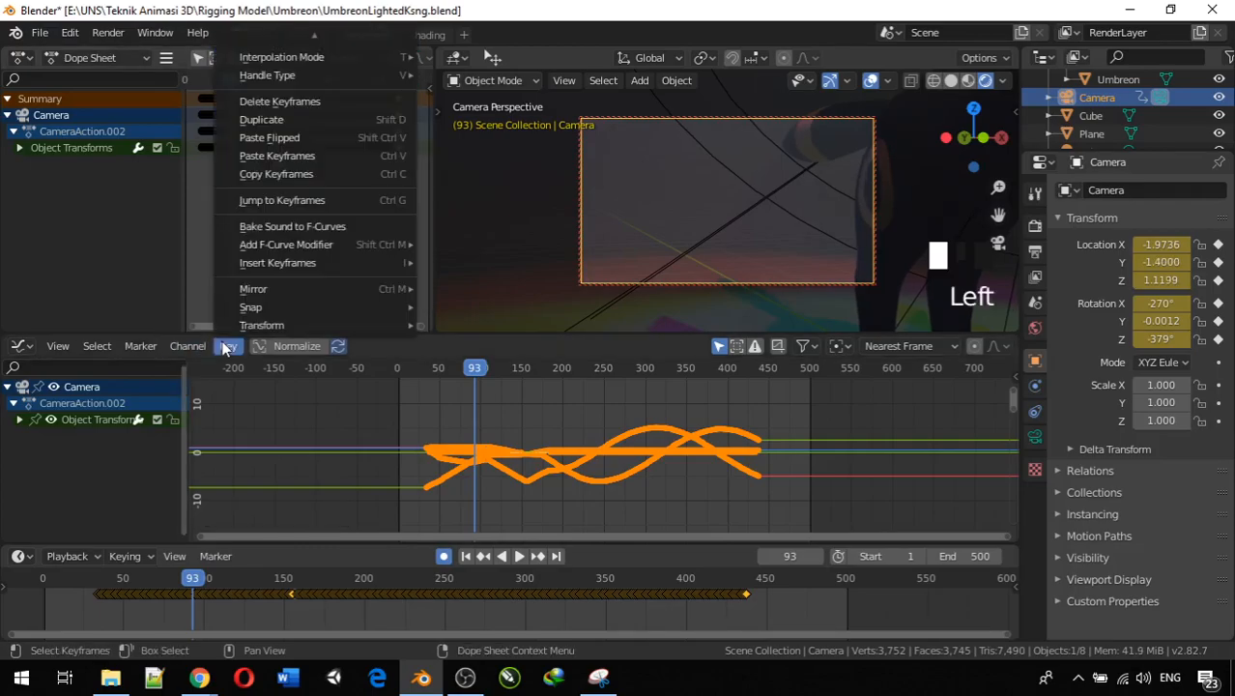
{"action": "scroll", "coordinate": [329, 121], "scroll_direction": "up", "scroll_amount": 7}
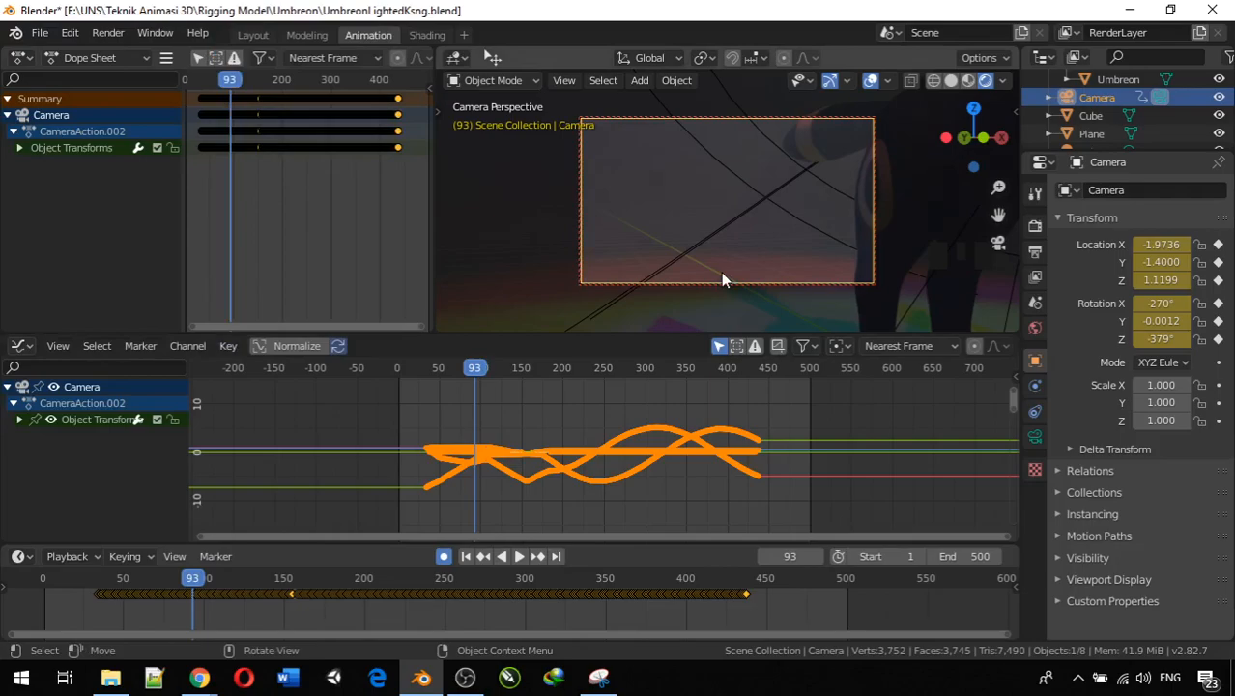
Play back the smoothed camera animation from frame 24, stop it at about frame 305, and reduce the Graph Editor's height
{"action": "key", "text": "Left"}
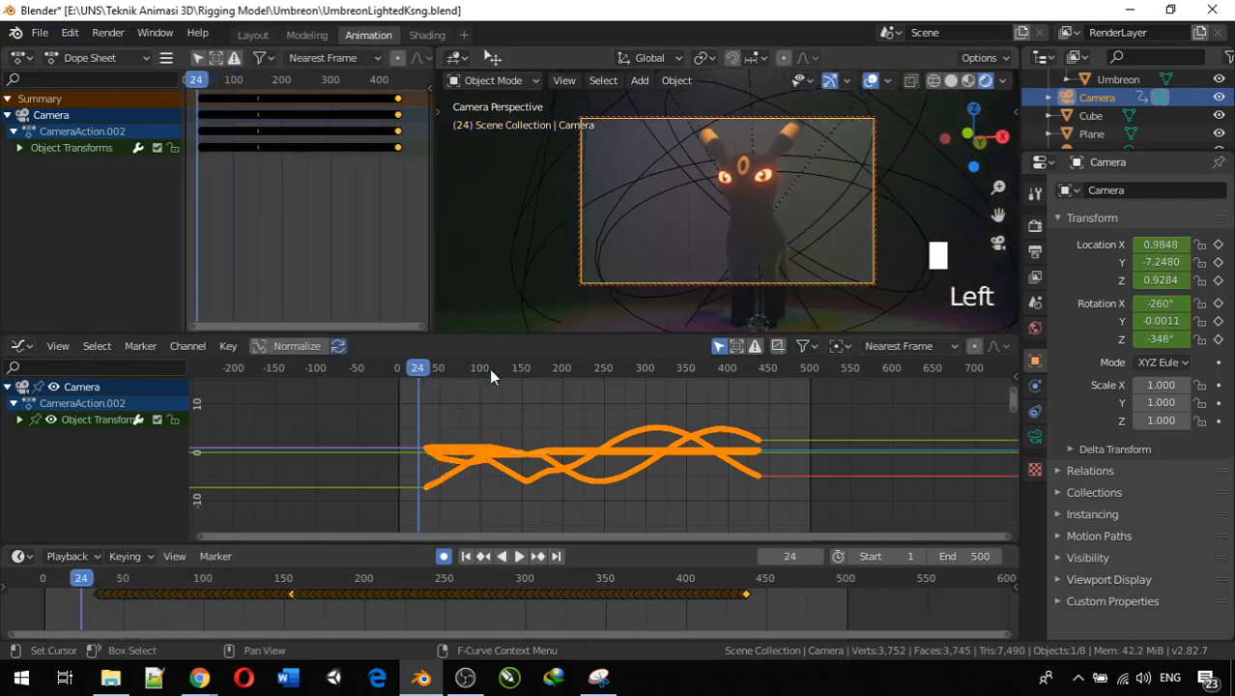
{"action": "key", "text": "space"}
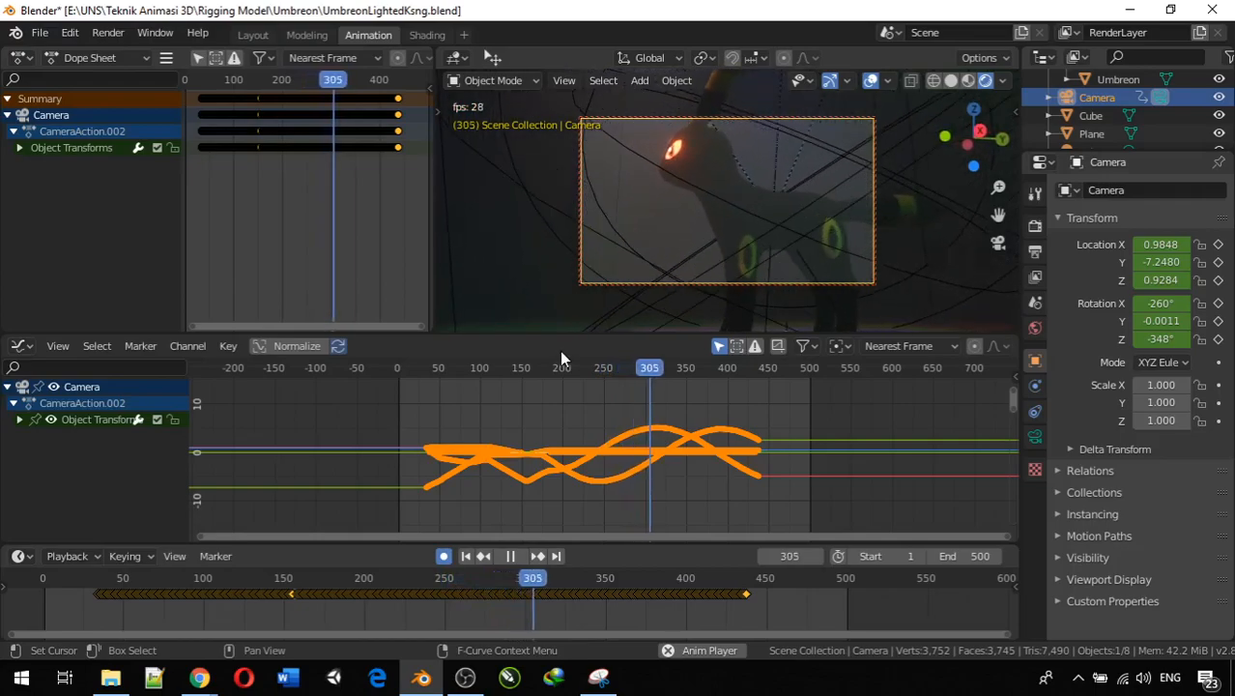
{"action": "key", "text": "space"}
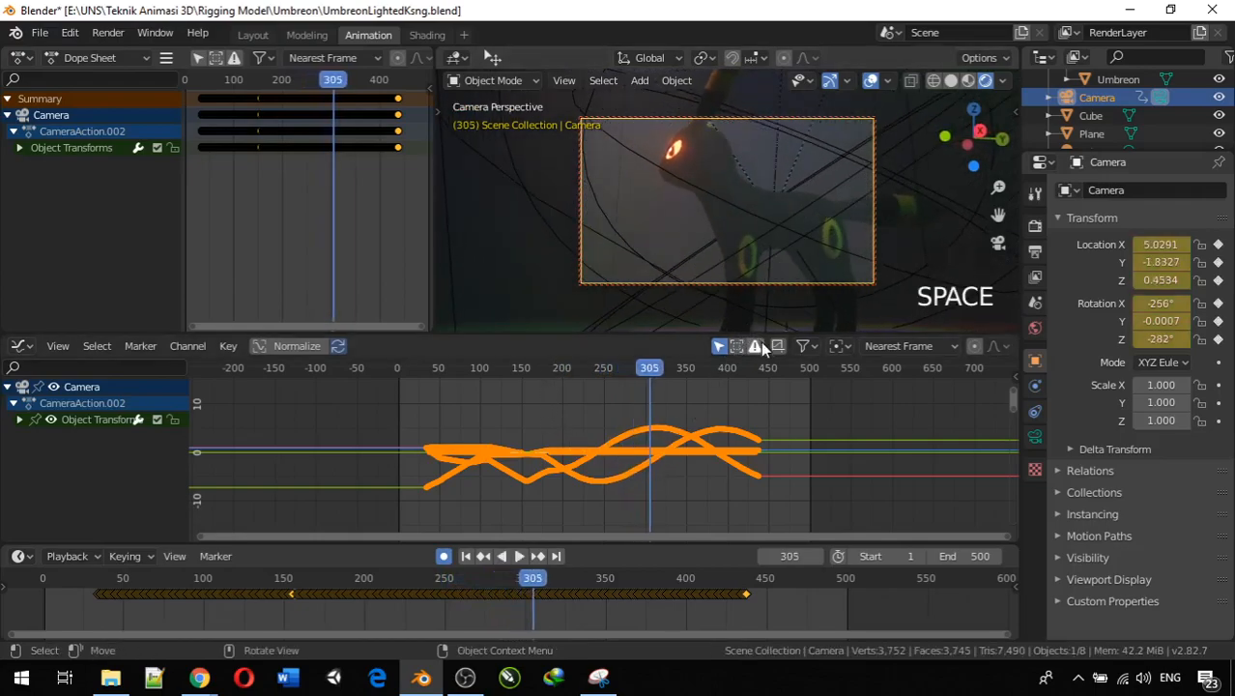
{"action": "left_click_drag", "start_coordinate": [819, 336], "coordinate": [820, 403]}
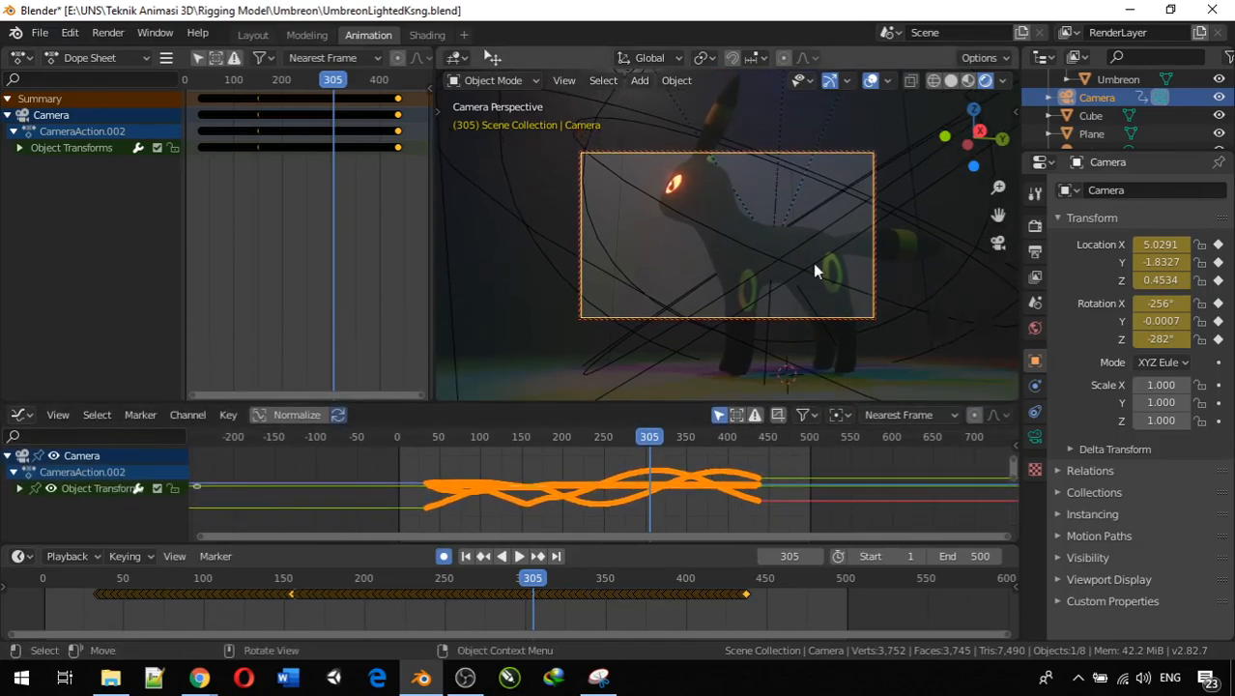
Try reframing the camera on Umbreon's side at frame 305, and undo the change
{"action": "scroll", "coordinate": [812, 244], "scroll_direction": "down", "scroll_amount": 2}
{"action": "scroll", "coordinate": [813, 245], "scroll_direction": "up", "scroll_amount": 2}
{"action": "middle_click_drag", "start_coordinate": [813, 244], "coordinate": [777, 268], "text": "shift"}
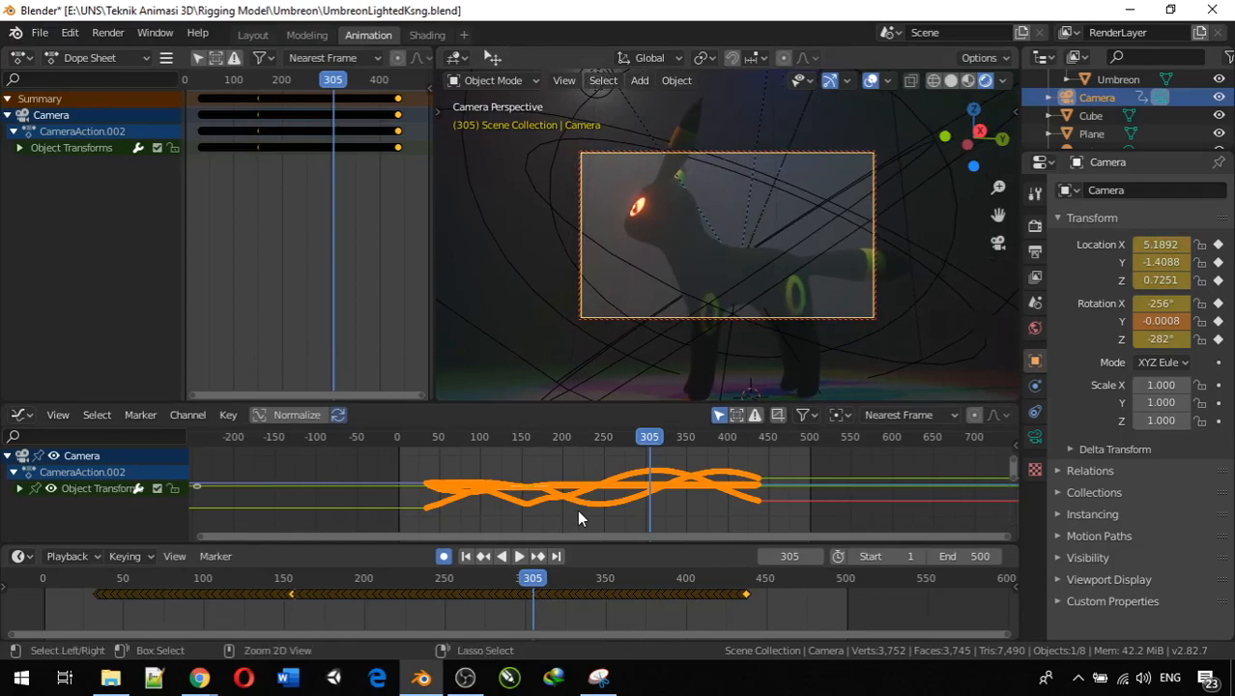
{"action": "key", "text": "ctrl+z"}
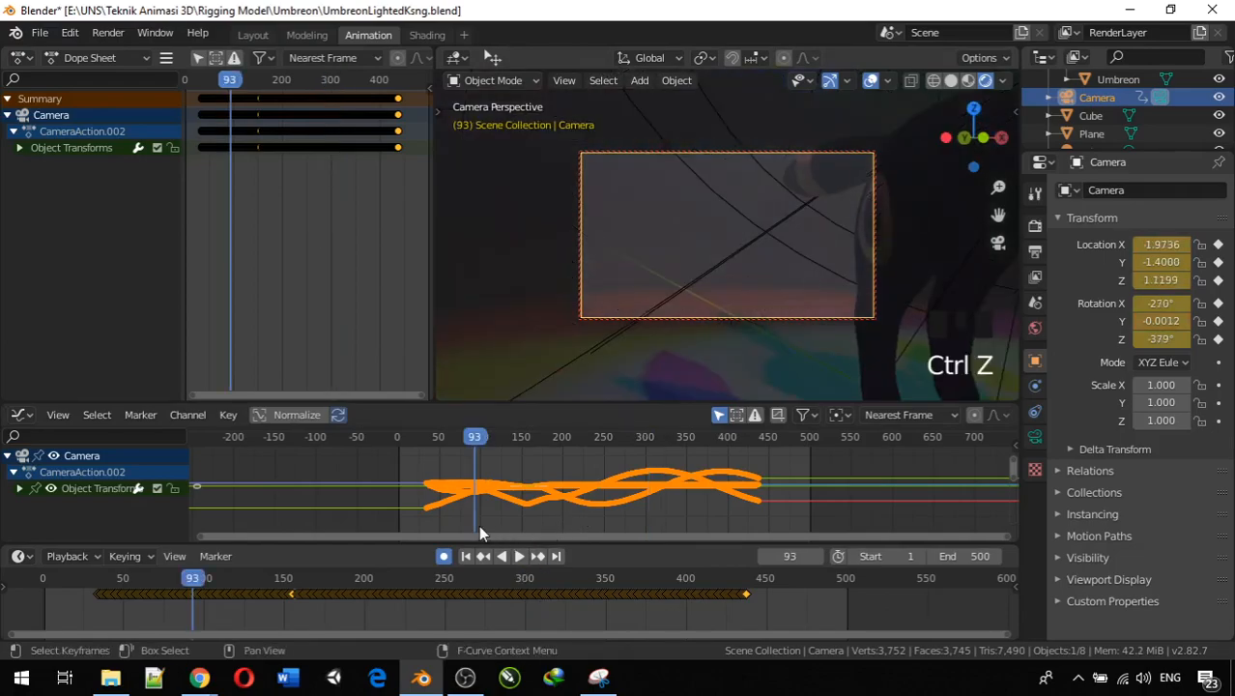
Turn off auto keying and set the current frame to 95
{"action": "left_click", "coordinate": [446, 563]}
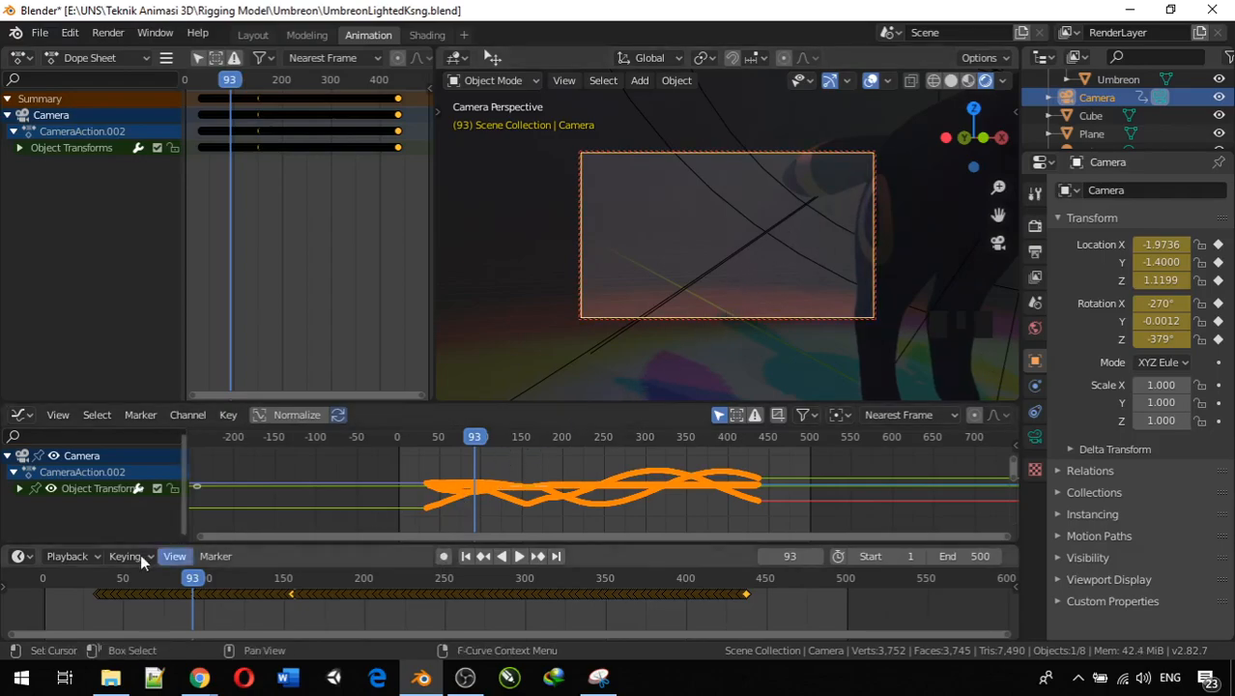
{"action": "left_click_drag", "start_coordinate": [172, 574], "coordinate": [196, 580]}
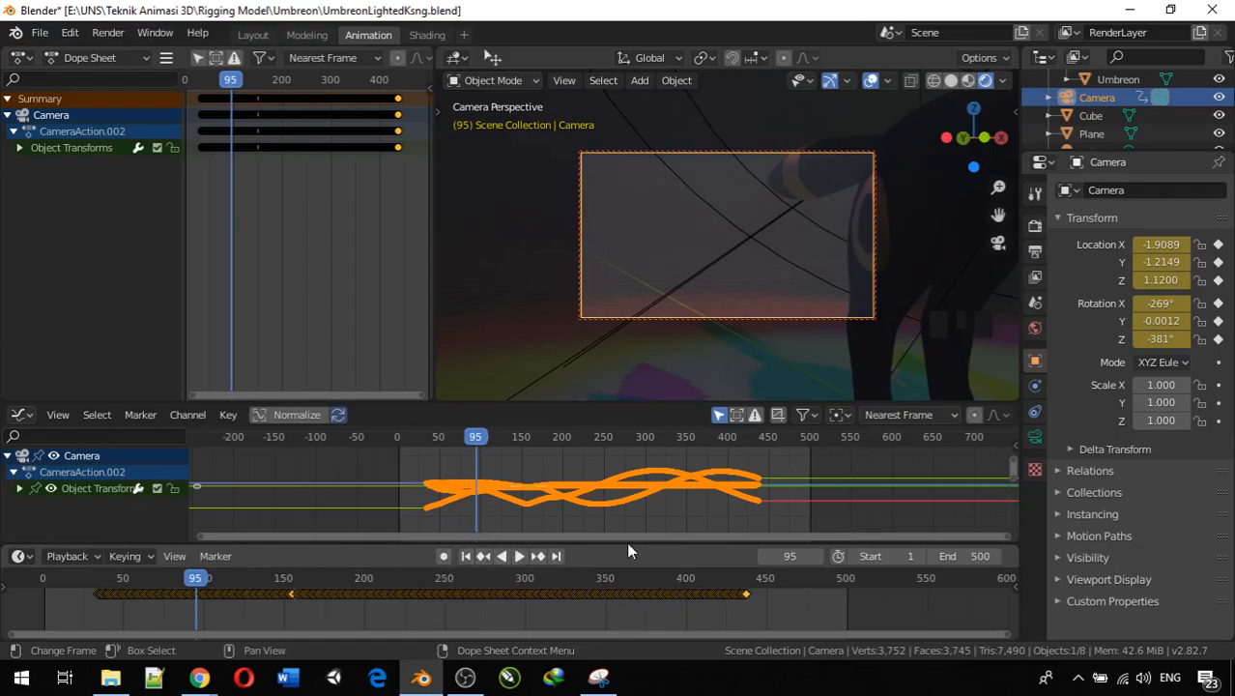
Pull the camera back at frame 95 and shift it sideways until the whole Umbreon model is centred in frame
{"action": "scroll", "coordinate": [796, 323], "scroll_direction": "down", "scroll_amount": 4}
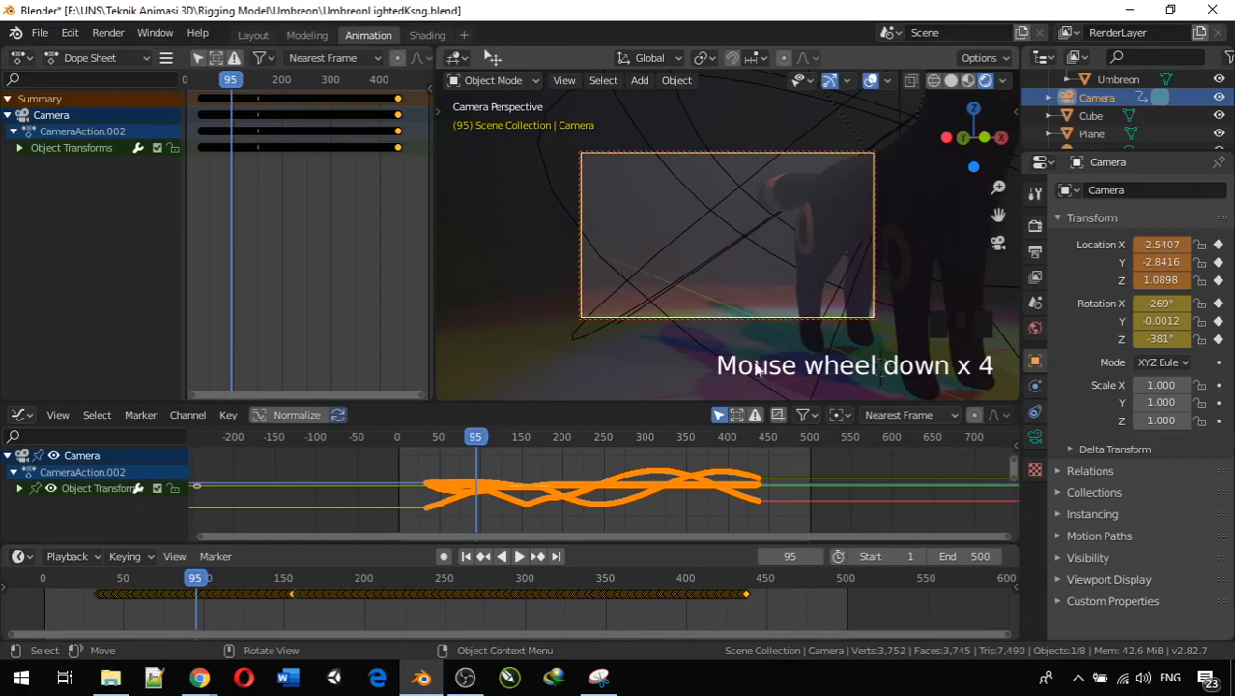
{"action": "scroll", "coordinate": [753, 283], "scroll_direction": "down", "scroll_amount": 4}
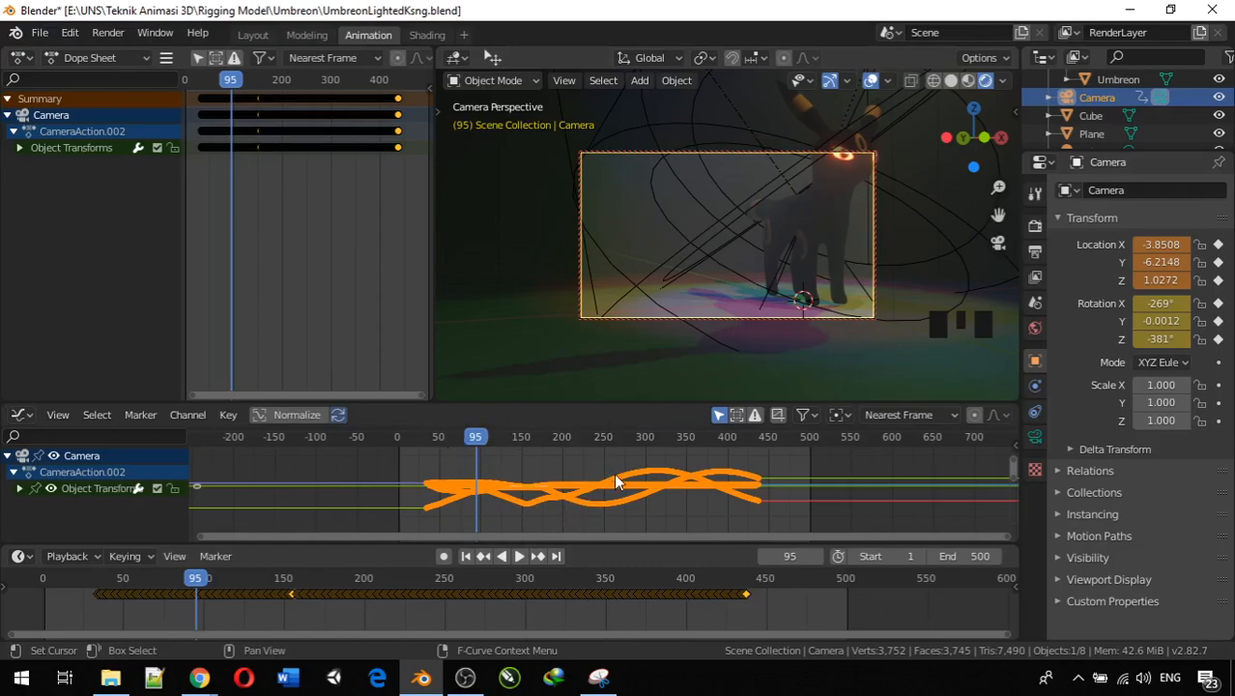
{"action": "scroll", "coordinate": [824, 227], "scroll_direction": "down", "scroll_amount": 2}
{"action": "middle_click_drag", "start_coordinate": [824, 227], "coordinate": [746, 243], "text": "shift"}
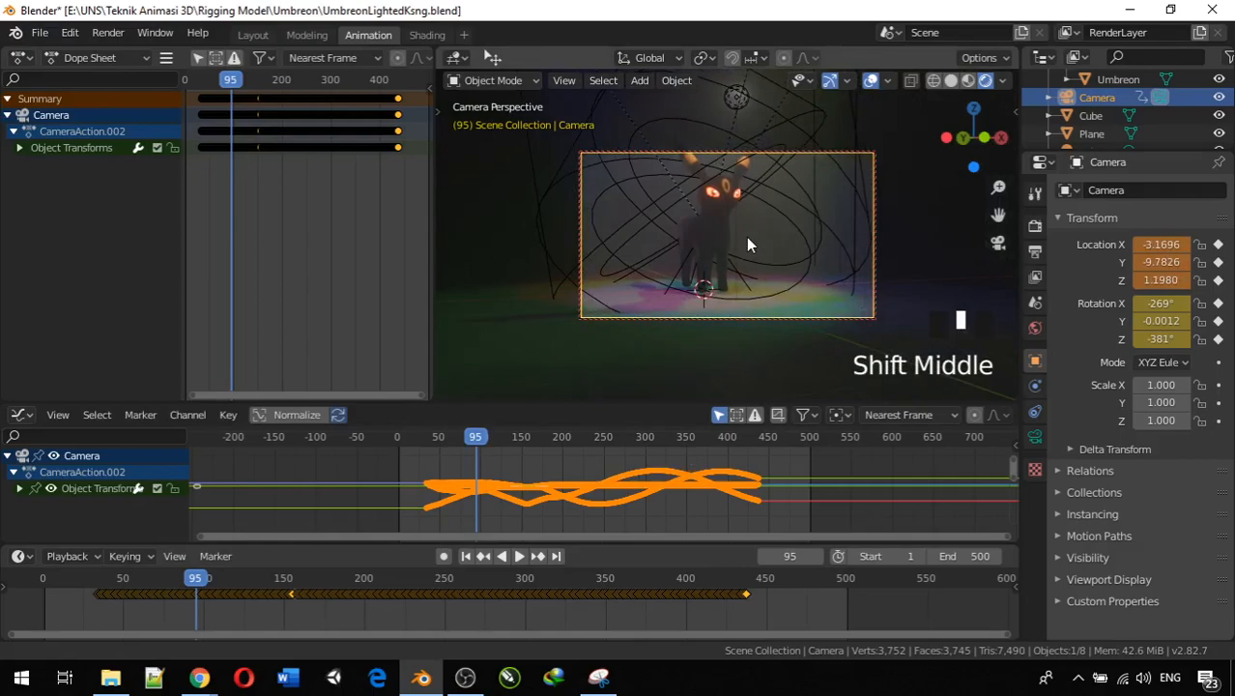
{"action": "key", "text": "alt+o"}
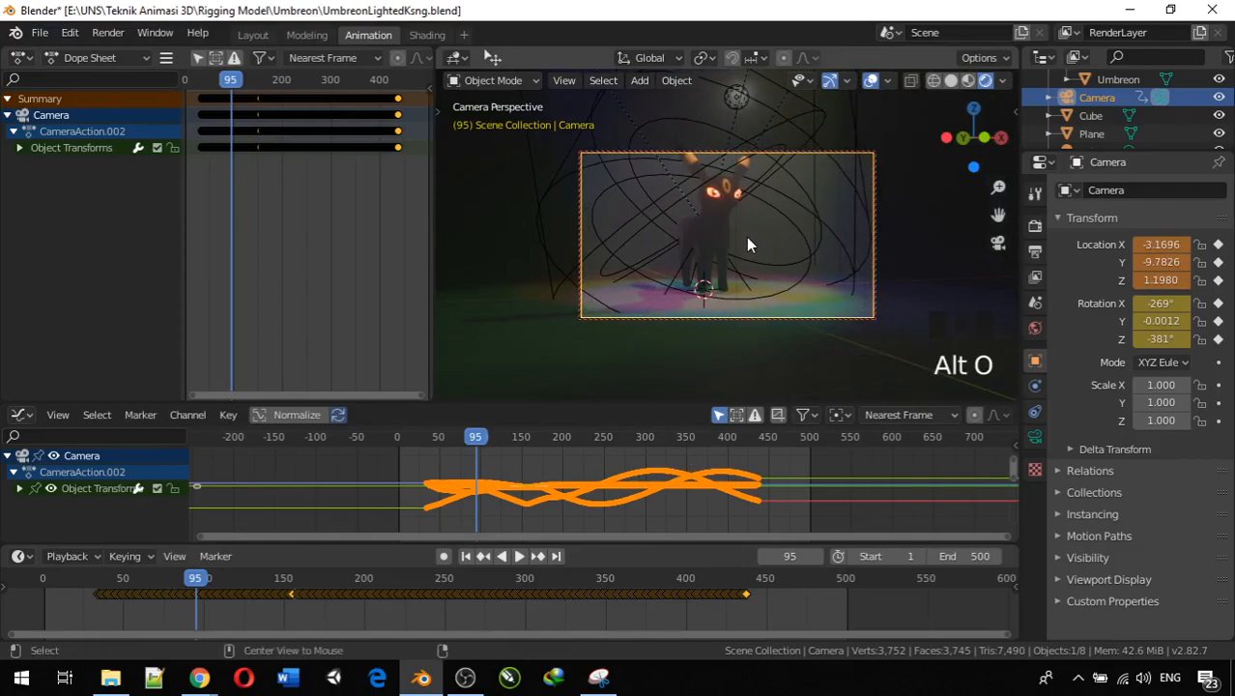
{"action": "scroll", "coordinate": [542, 511], "scroll_direction": "up", "scroll_amount": 15}
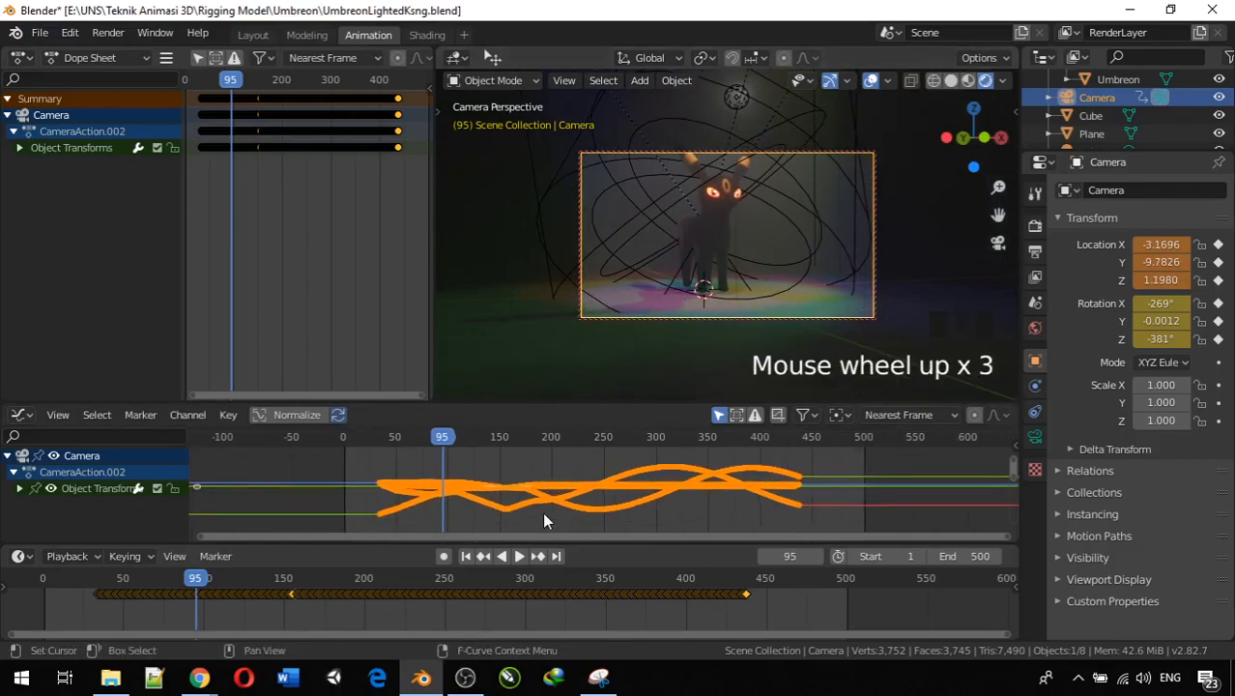
Smooth the selected camera keyframes repeatedly in the Graph Editor, about 70 times, to even out the small bumps in the curves
{"action": "scroll", "coordinate": [533, 509], "scroll_direction": "up", "scroll_amount": 19}
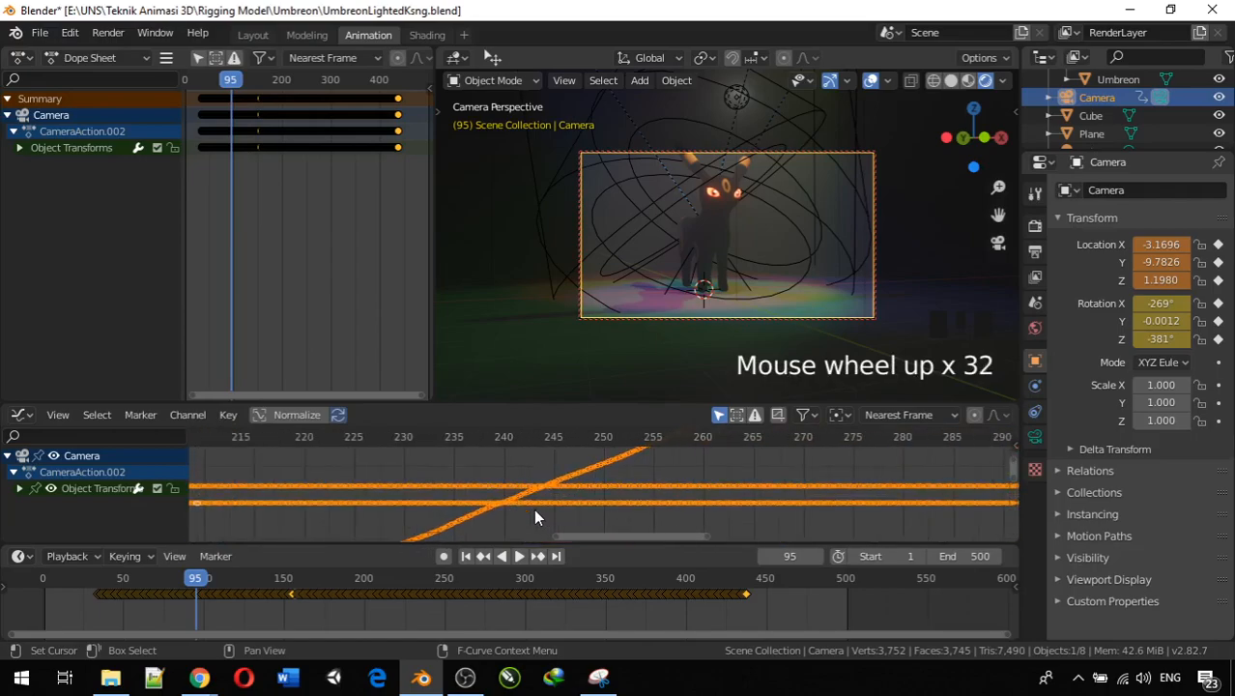
{"action": "middle_click_drag", "start_coordinate": [533, 508], "coordinate": [151, 488], "text": "shift"}
{"action": "scroll", "coordinate": [325, 505], "scroll_direction": "up", "scroll_amount": 6}
{"action": "middle_click_drag", "start_coordinate": [326, 504], "coordinate": [751, 537], "text": "shift"}
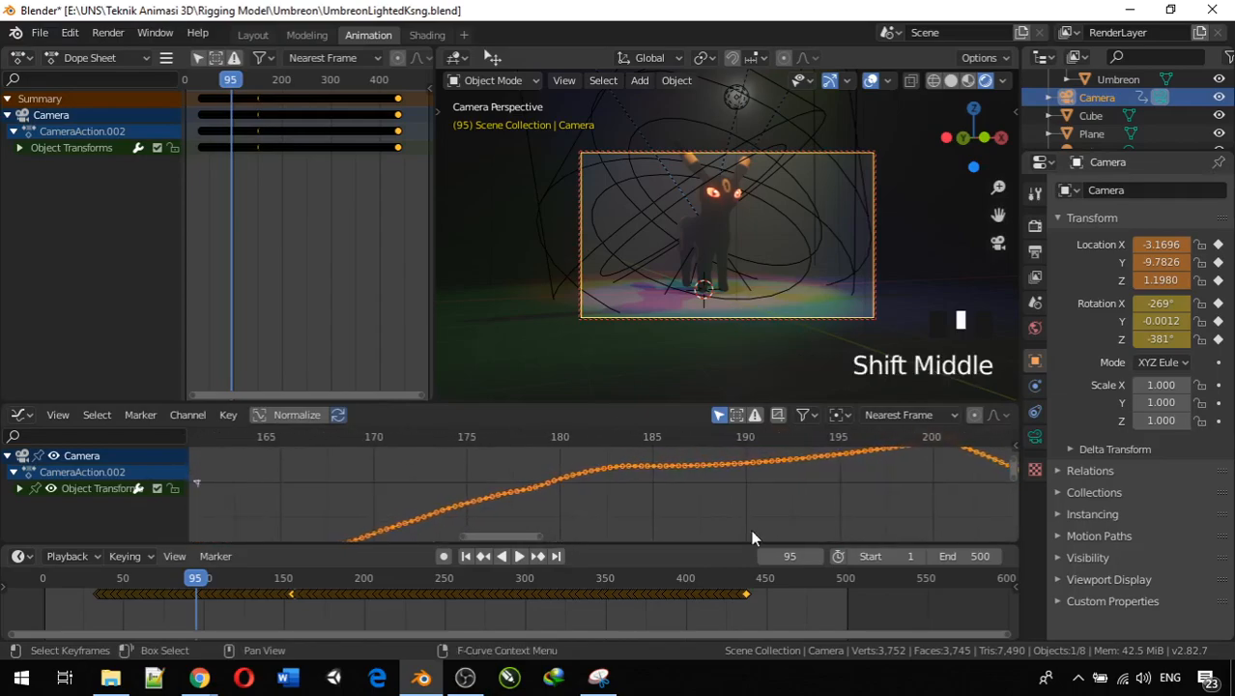
{"action": "key", "text": "alt+o"}
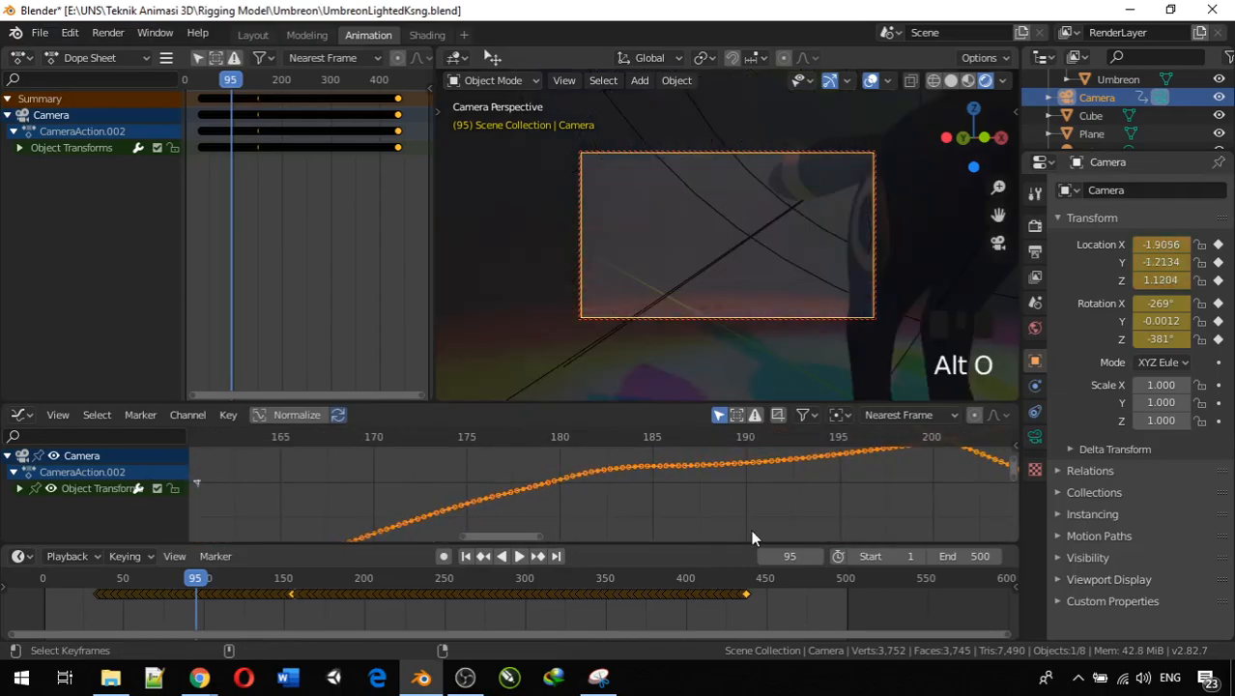
{"action": "key", "text": "alt+o"}
{"action": "key", "text": "alt+o"}
{"action": "key", "text": "alt+o"}
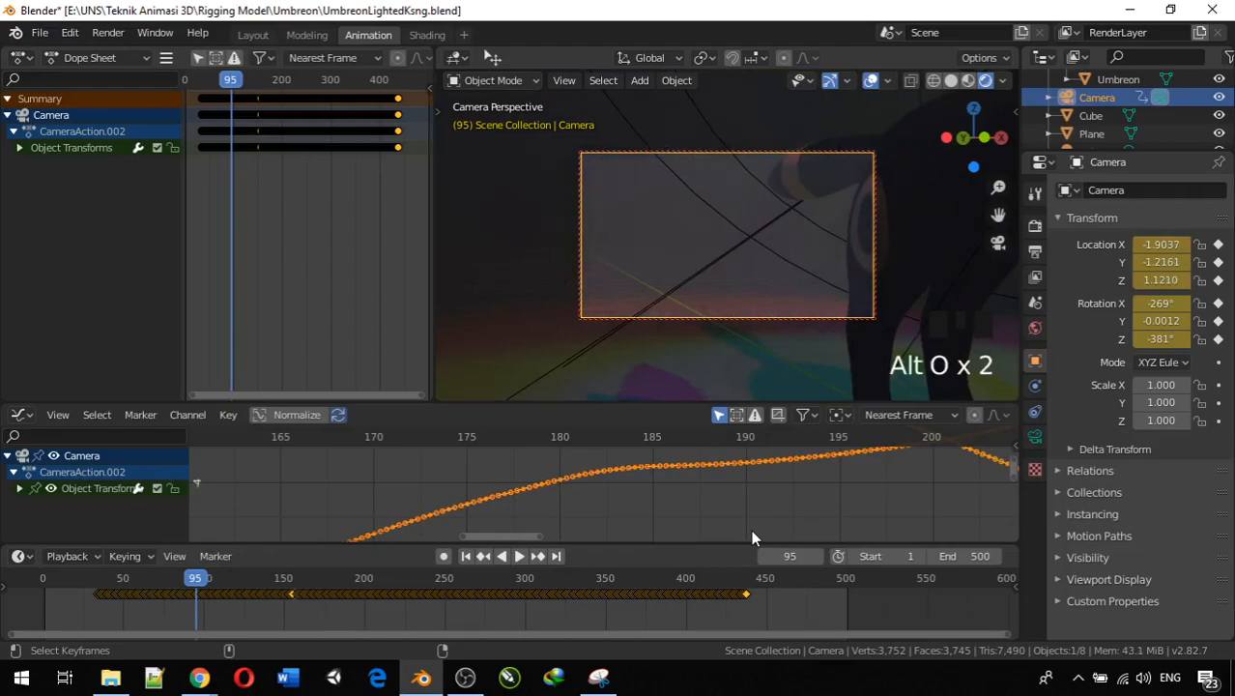
{"action": "key", "text": "alt+o"}
{"action": "key", "text": "alt+o"}
{"action": "key", "text": "alt+o"}
{"action": "key", "text": "alt+o"}
{"action": "key", "text": "alt+o"}
{"action": "key", "text": "alt+o"}
{"action": "key", "text": "alt+o"}
{"action": "key", "text": "alt+o"}
{"action": "key", "text": "alt+o"}
{"action": "key", "text": "alt+o"}
{"action": "key", "text": "alt+o"}
{"action": "key", "text": "alt+o"}
{"action": "key", "text": "alt+o"}
{"action": "key", "text": "alt+o"}
{"action": "key", "text": "alt+o"}
{"action": "key", "text": "alt+o"}
{"action": "key", "text": "alt+o"}
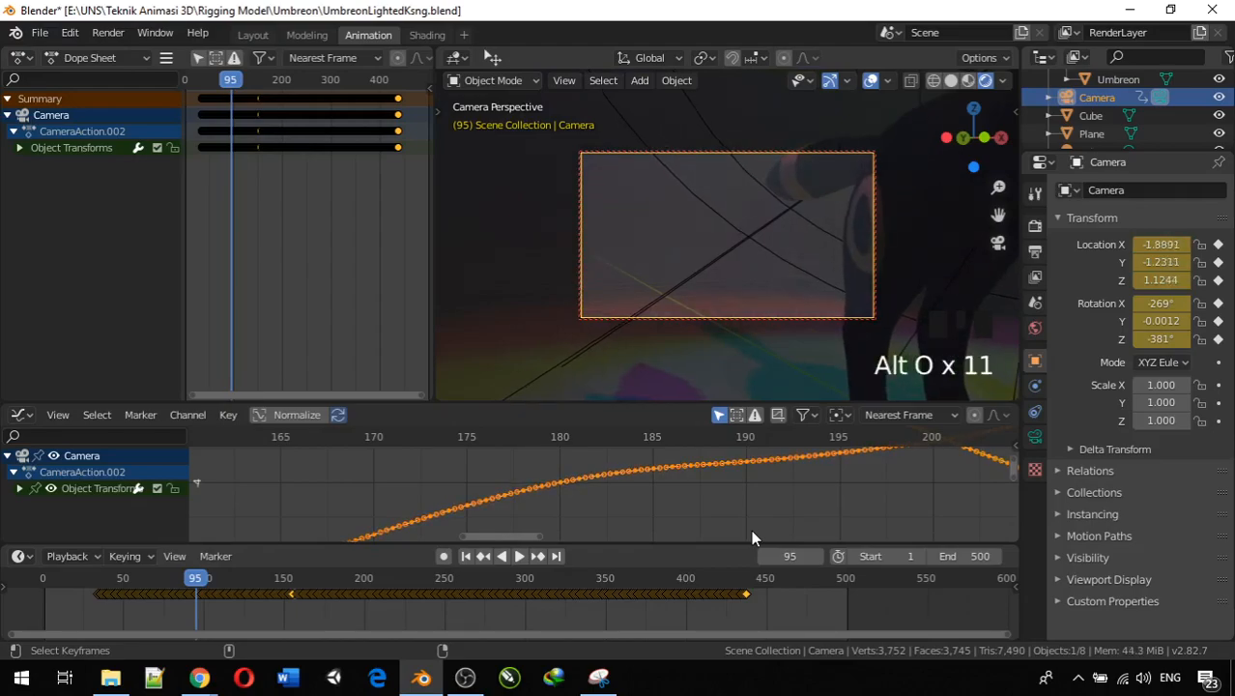
{"action": "key", "text": "alt+o"}
{"action": "key", "text": "alt+o"}
{"action": "key", "text": "alt+o"}
{"action": "key", "text": "alt+o"}
{"action": "key", "text": "alt+o"}
{"action": "key", "text": "alt+o"}
{"action": "key", "text": "alt+o"}
{"action": "key", "text": "alt+o"}
{"action": "key", "text": "alt+o"}
{"action": "key", "text": "alt+o"}
{"action": "key", "text": "alt+o"}
{"action": "key", "text": "alt+o"}
{"action": "key", "text": "alt+o"}
{"action": "key", "text": "alt+o"}
{"action": "key", "text": "alt+o"}
{"action": "key", "text": "alt+o"}
{"action": "key", "text": "alt+o"}
{"action": "key", "text": "alt+o"}
{"action": "key", "text": "alt+o"}
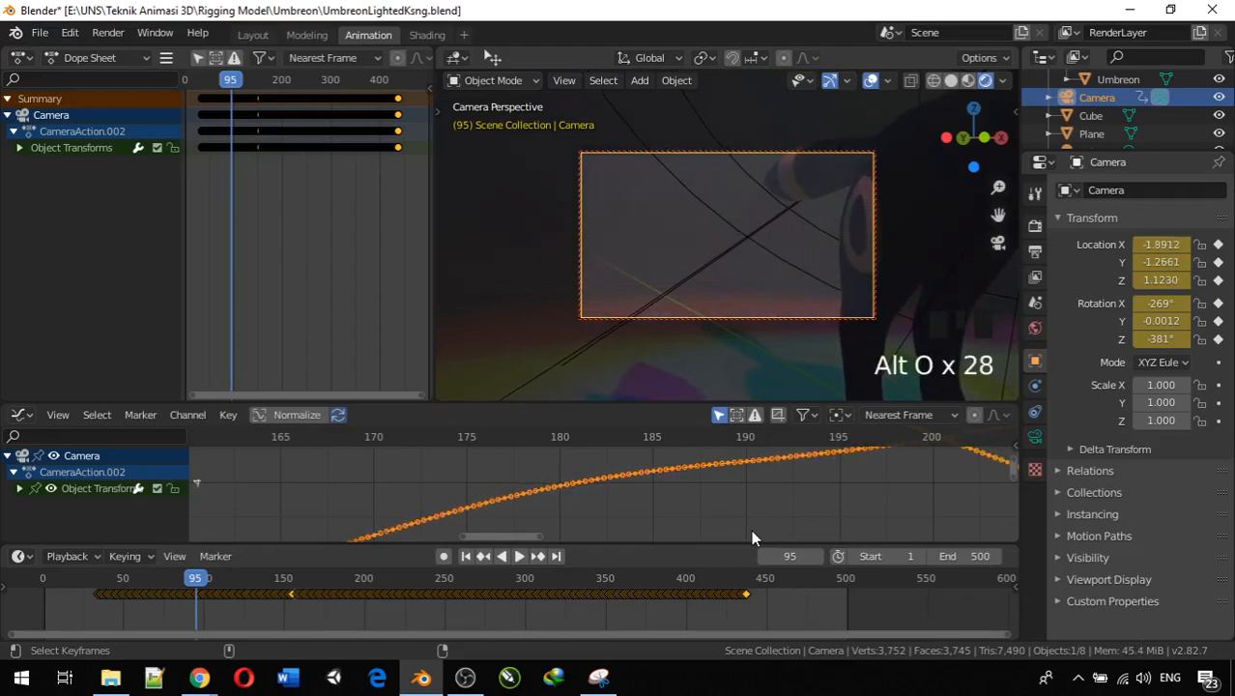
{"action": "key", "text": "alt+o"}
{"action": "key", "text": "alt+o"}
{"action": "key", "text": "alt+o"}
{"action": "key", "text": "alt+o"}
{"action": "key", "text": "alt+o"}
{"action": "key", "text": "alt+o"}
{"action": "key", "text": "alt+o"}
{"action": "key", "text": "alt+o"}
{"action": "key", "text": "alt+o"}
{"action": "key", "text": "alt+o"}
{"action": "key", "text": "alt+o"}
{"action": "key", "text": "alt+o"}
{"action": "key", "text": "alt+o"}
{"action": "key", "text": "alt+o"}
{"action": "key", "text": "alt+o"}
{"action": "key", "text": "alt+o"}
{"action": "key", "text": "alt+o"}
{"action": "key", "text": "alt+o"}
{"action": "key", "text": "alt+o"}
{"action": "key", "text": "alt+o"}
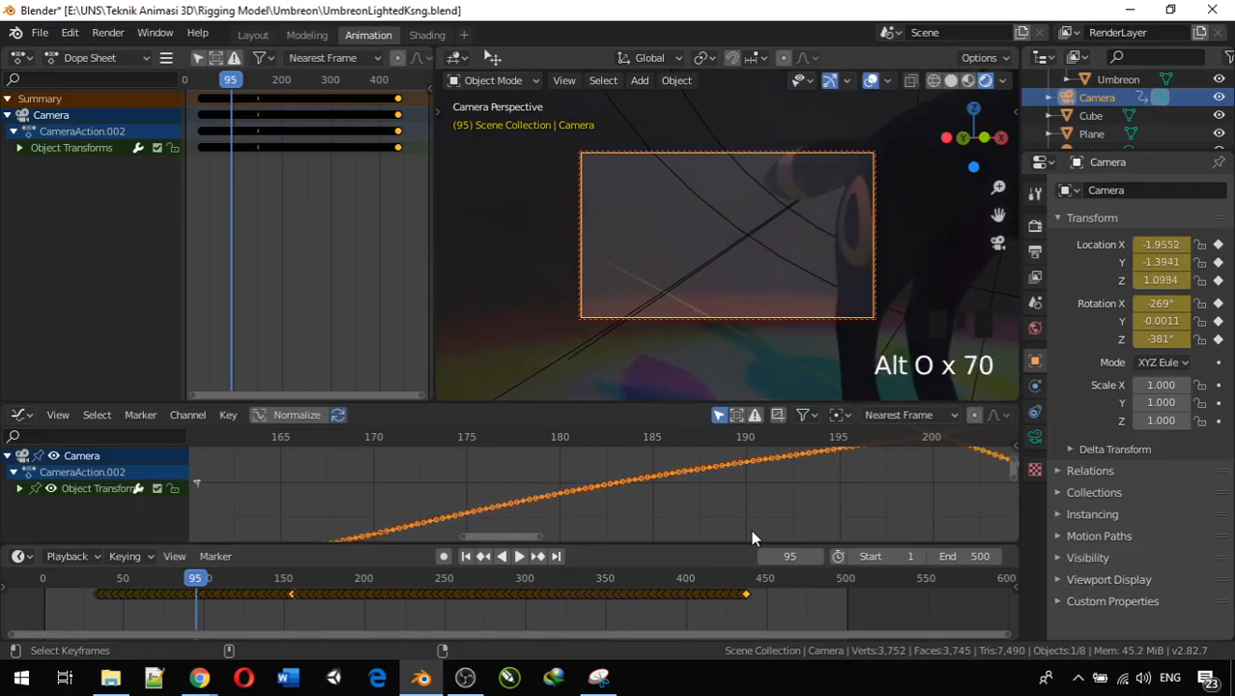
Play back the smoothed camera animation from frame 0 and stop it at about frame 459
{"action": "scroll", "coordinate": [739, 496], "scroll_direction": "down", "scroll_amount": 20}
{"action": "scroll", "coordinate": [737, 498], "scroll_direction": "down", "scroll_amount": 19}
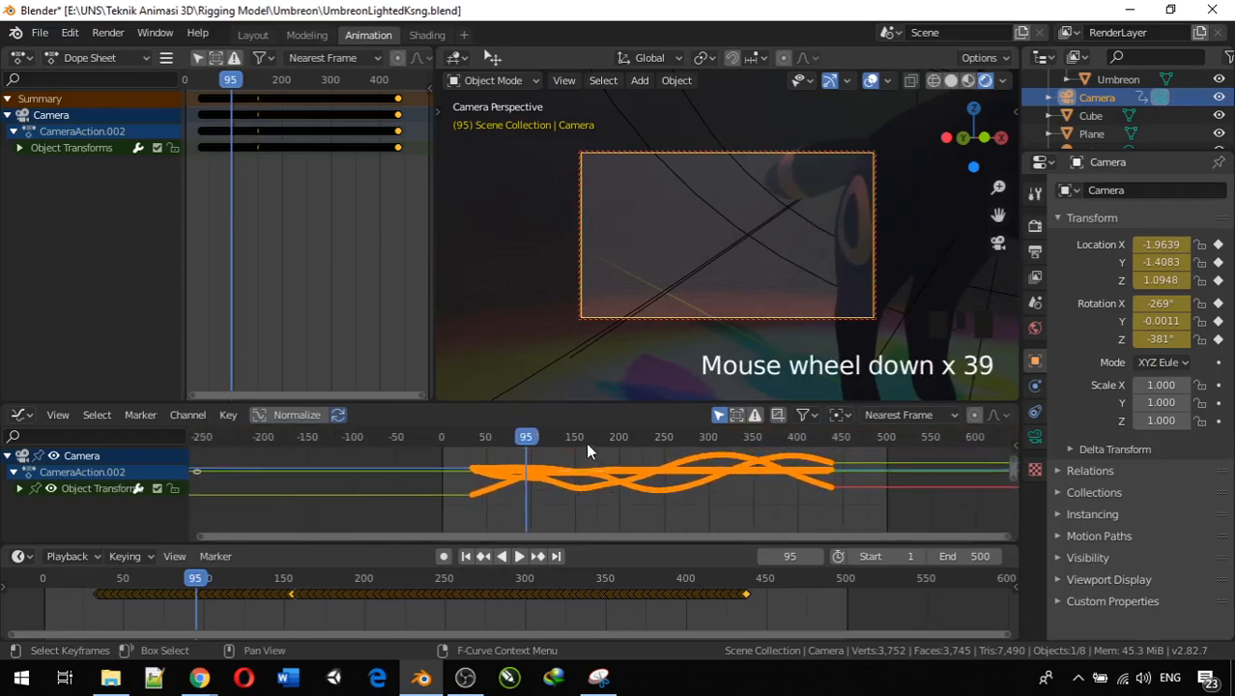
{"action": "left_click_drag", "start_coordinate": [525, 436], "coordinate": [429, 443]}
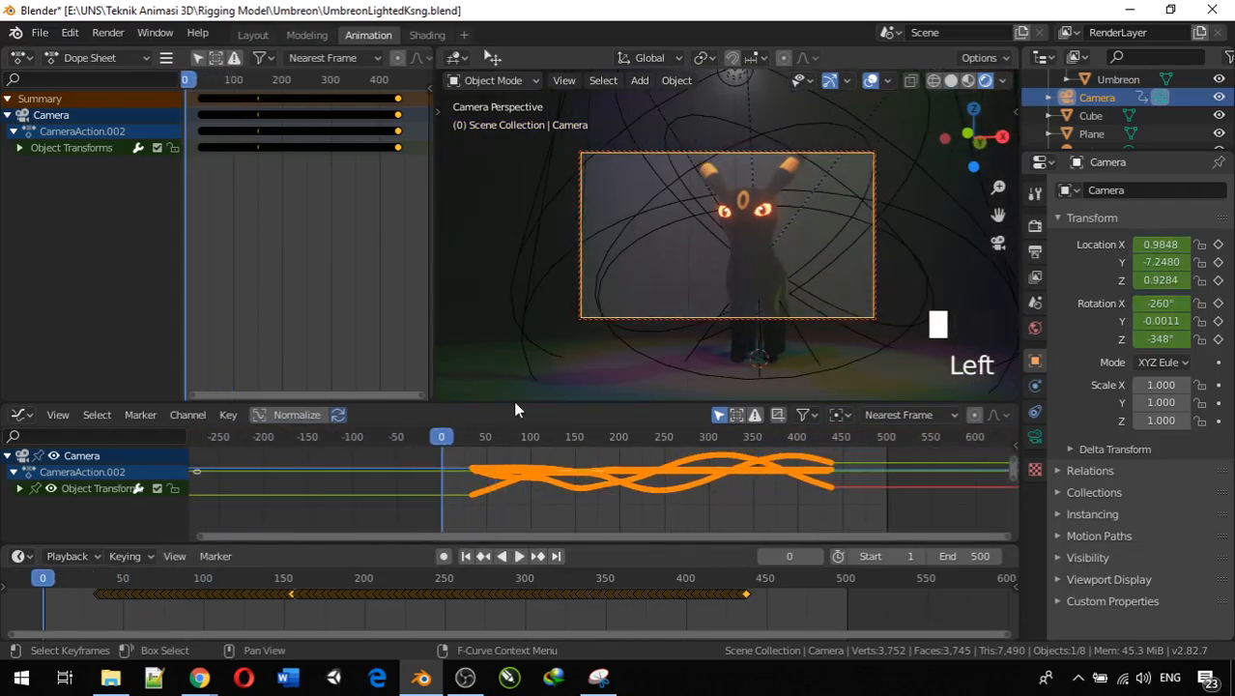
{"action": "key", "text": "space"}
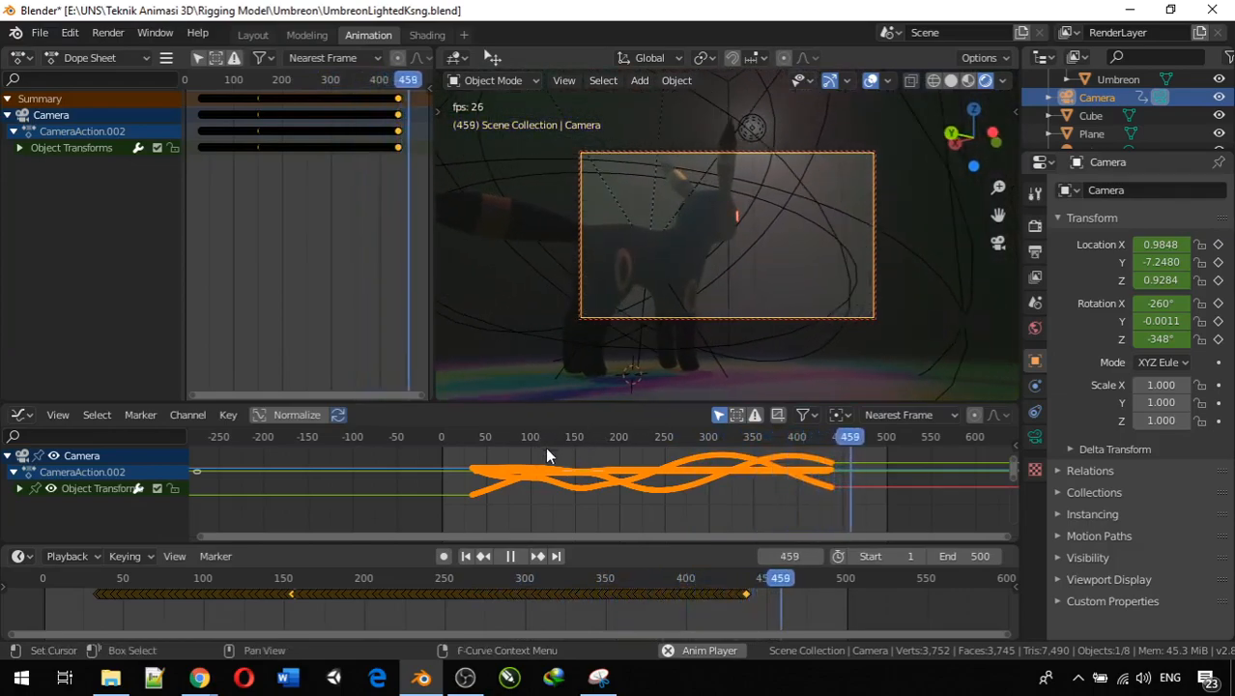
{"action": "key", "text": "space"}
Replay the camera animation from frame 0 and keep smoothing all selected camera keyframes repeatedly while it plays
{"action": "left_click_drag", "start_coordinate": [778, 577], "coordinate": [18, 503]}
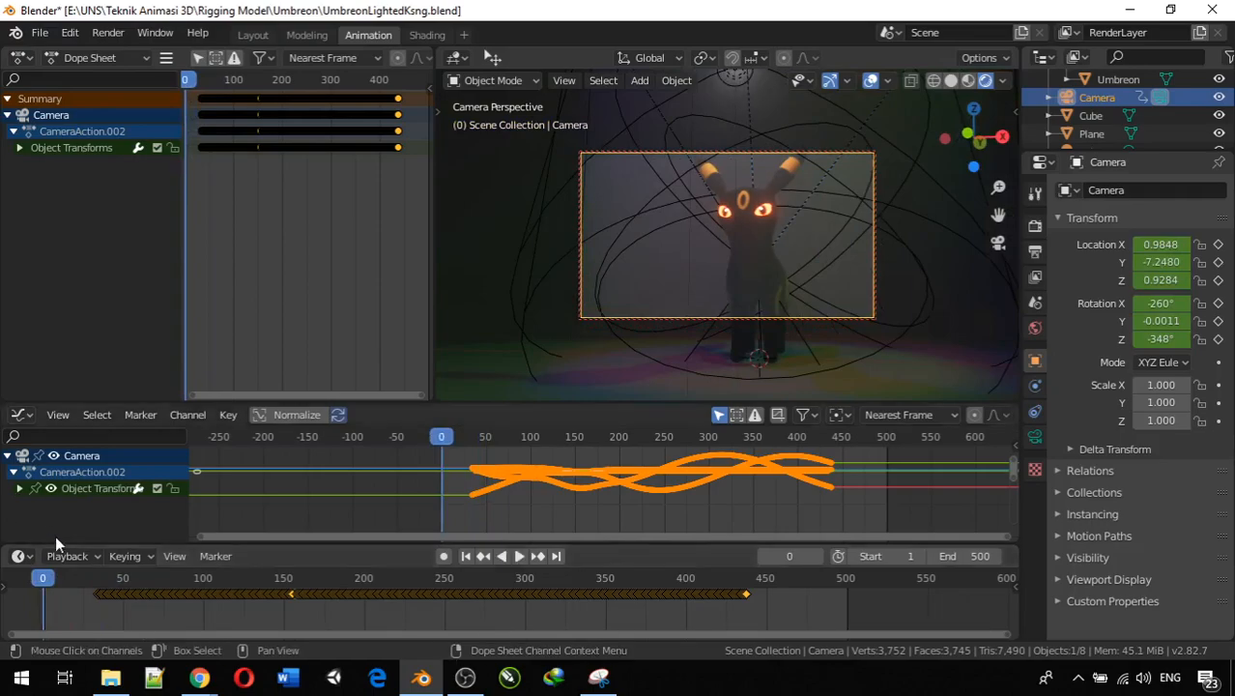
{"action": "key", "text": "space"}
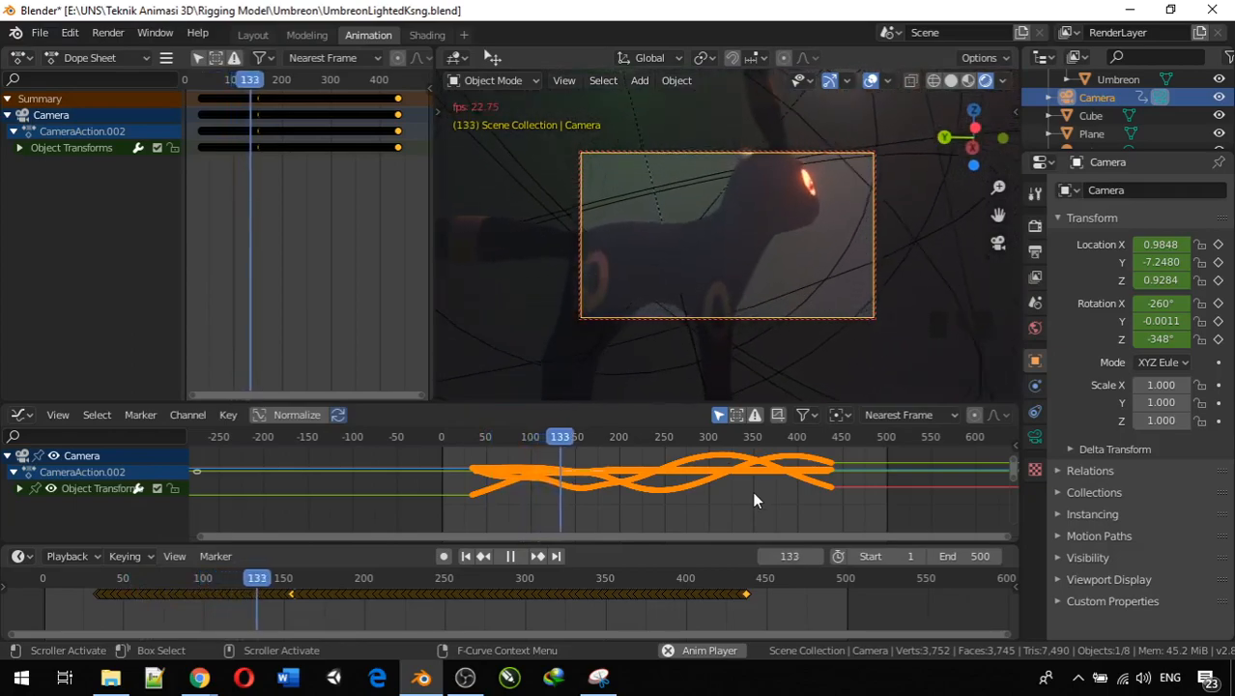
{"action": "key", "text": "alt+o"}
{"action": "key", "text": "alt+o"}
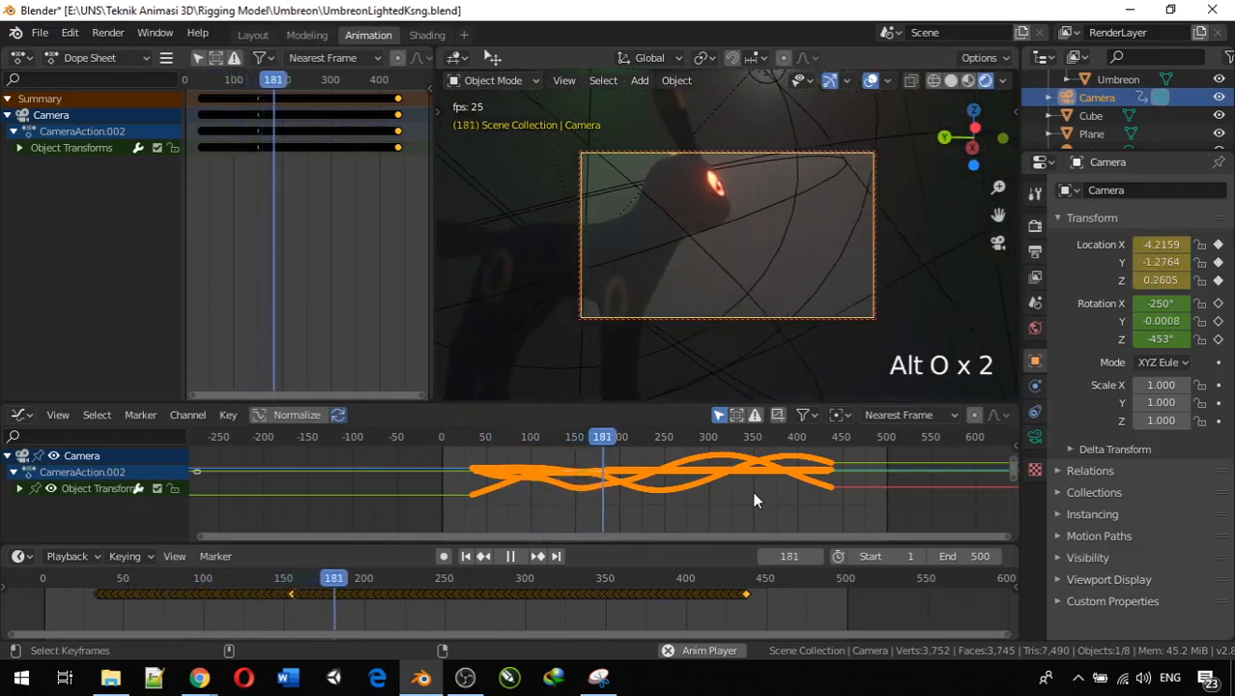
{"action": "key", "text": "alt+o"}
{"action": "key", "text": "alt+o"}
{"action": "key", "text": "alt+o"}
{"action": "key", "text": "alt+o"}
{"action": "key", "text": "alt+o"}
{"action": "key", "text": "alt+o"}
{"action": "key", "text": "alt+o"}
{"action": "key", "text": "alt+o"}
{"action": "key", "text": "alt+o"}
{"action": "key", "text": "alt+o"}
{"action": "key", "text": "alt+o"}
{"action": "key", "text": "alt+o"}
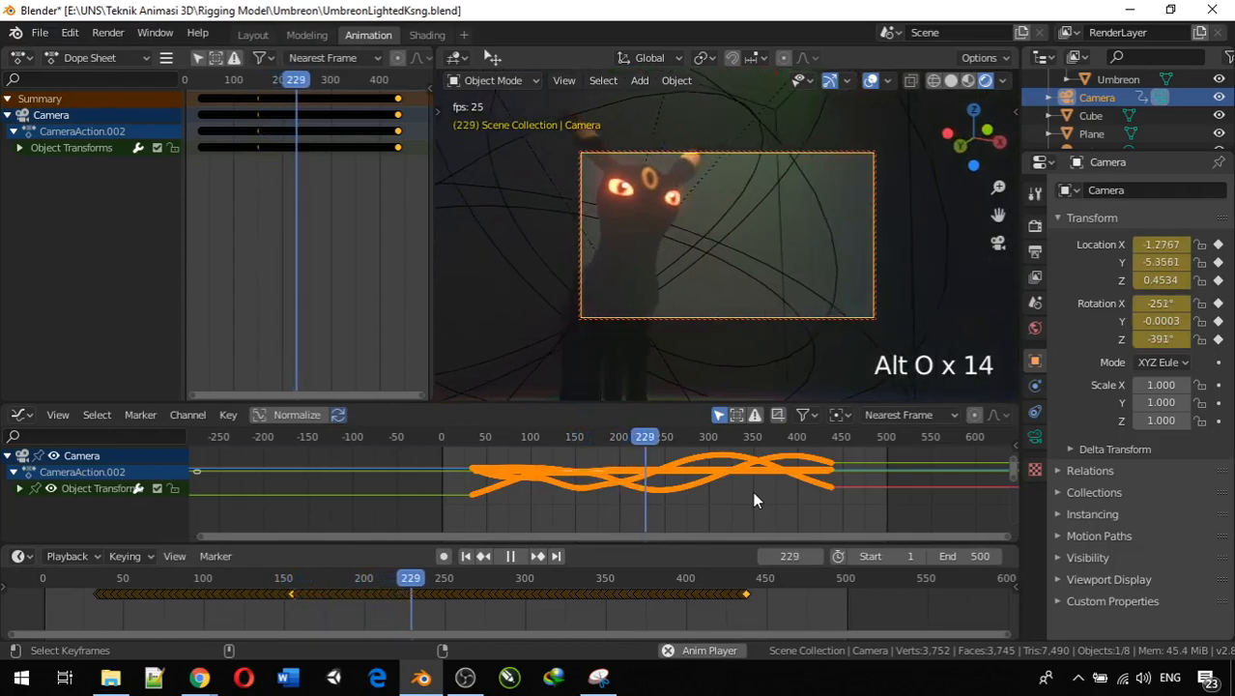
{"action": "key", "text": "alt+o"}
{"action": "key", "text": "alt+o"}
{"action": "key", "text": "alt+o"}
{"action": "key", "text": "alt+o"}
{"action": "key", "text": "alt+o"}
{"action": "key", "text": "alt+o"}
{"action": "key", "text": "alt+o"}
{"action": "key", "text": "alt+o"}
{"action": "key", "text": "alt+o"}
{"action": "key", "text": "alt+o"}
{"action": "key", "text": "alt+o"}
{"action": "key", "text": "alt+o"}
{"action": "key", "text": "alt+o"}
{"action": "key", "text": "alt+o"}
{"action": "key", "text": "alt+o"}
{"action": "key", "text": "alt+o"}
{"action": "key", "text": "alt+o"}
{"action": "key", "text": "alt+o"}
{"action": "key", "text": "alt+o"}
{"action": "key", "text": "alt+o"}
{"action": "key", "text": "alt+o"}
{"action": "key", "text": "alt+o"}
{"action": "key", "text": "alt+o"}
{"action": "key", "text": "alt+o"}
{"action": "key", "text": "alt+o"}
{"action": "key", "text": "alt+o"}
{"action": "key", "text": "alt+o"}
{"action": "key", "text": "alt+o"}
{"action": "key", "text": "alt+o"}
{"action": "key", "text": "alt+o"}
{"action": "key", "text": "alt+o"}
{"action": "key", "text": "alt+o"}
{"action": "key", "text": "alt+o"}
{"action": "key", "text": "alt+o"}
{"action": "key", "text": "alt+o"}
{"action": "key", "text": "alt+o"}
{"action": "key", "text": "alt+o"}
{"action": "key", "text": "alt+o"}
{"action": "key", "text": "alt+o"}
{"action": "key", "text": "alt+o"}
{"action": "key", "text": "alt+o"}
{"action": "key", "text": "alt+o"}
{"action": "key", "text": "alt+o"}
{"action": "key", "text": "alt+o"}
{"action": "key", "text": "alt+o"}
{"action": "key", "text": "alt+o"}
{"action": "key", "text": "alt+o"}
{"action": "key", "text": "alt+o"}
{"action": "key", "text": "alt+o"}
{"action": "key", "text": "alt+o"}
{"action": "key", "text": "alt+o"}
{"action": "key", "text": "alt+o"}
{"action": "key", "text": "alt+o"}
{"action": "key", "text": "alt+o"}
{"action": "key", "text": "alt+o"}
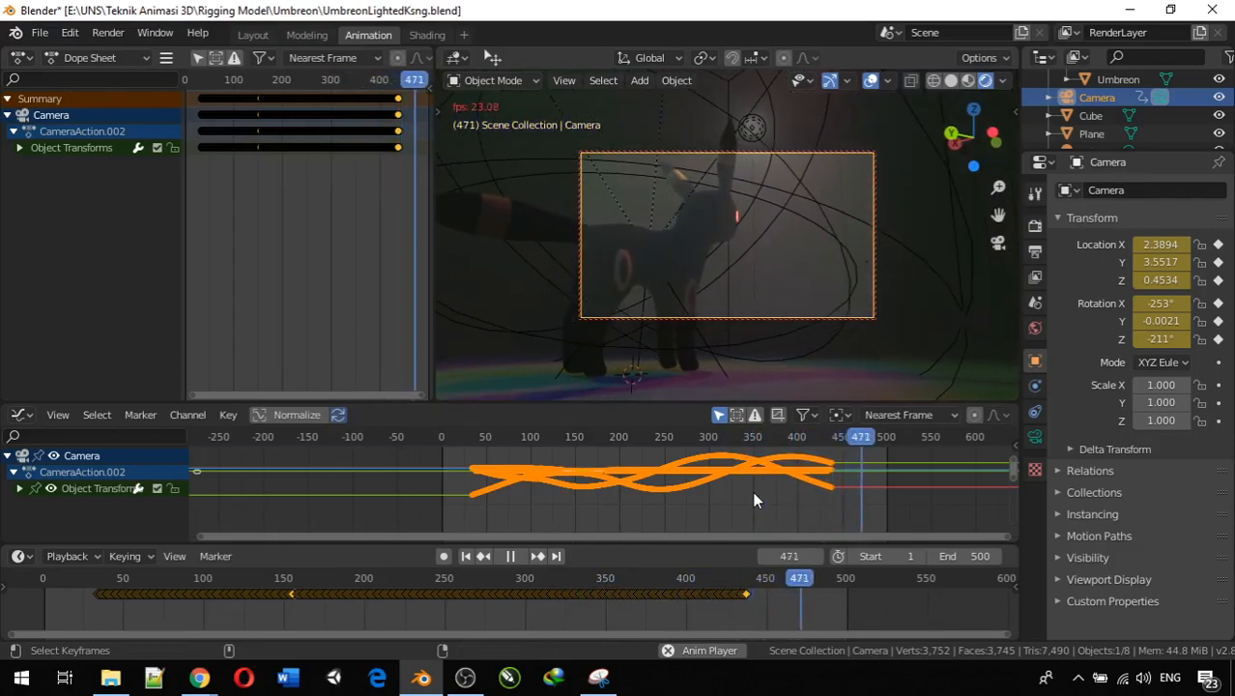
Smooth all selected camera keyframes about 70 more times during playback, and stop the animation at frame 389
{"action": "key", "text": "alt+o"}
{"action": "key", "text": "alt+o"}
{"action": "key", "text": "alt+o"}
{"action": "key", "text": "alt+o"}
{"action": "key", "text": "alt+o"}
{"action": "key", "text": "alt+o"}
{"action": "key", "text": "alt+o"}
{"action": "key", "text": "alt+o"}
{"action": "key", "text": "alt+o"}
{"action": "key", "text": "alt+o"}
{"action": "key", "text": "alt+o"}
{"action": "key", "text": "alt+o"}
{"action": "key", "text": "alt+o"}
{"action": "key", "text": "alt+o"}
{"action": "key", "text": "alt+o"}
{"action": "key", "text": "alt+o"}
{"action": "key", "text": "alt+o"}
{"action": "key", "text": "alt+o"}
{"action": "key", "text": "alt+o"}
{"action": "key", "text": "alt+o"}
{"action": "key", "text": "alt+o"}
{"action": "key", "text": "alt+o"}
{"action": "key", "text": "alt+o"}
{"action": "key", "text": "alt+o"}
{"action": "key", "text": "alt+o"}
{"action": "key", "text": "alt+o"}
{"action": "key", "text": "alt+o"}
{"action": "key", "text": "alt+o"}
{"action": "key", "text": "alt+o"}
{"action": "key", "text": "alt+o"}
{"action": "key", "text": "alt+o"}
{"action": "key", "text": "alt+o"}
{"action": "key", "text": "alt+o"}
{"action": "key", "text": "alt+o"}
{"action": "key", "text": "alt+o"}
{"action": "key", "text": "alt+o"}
{"action": "key", "text": "alt+o"}
{"action": "key", "text": "alt+o"}
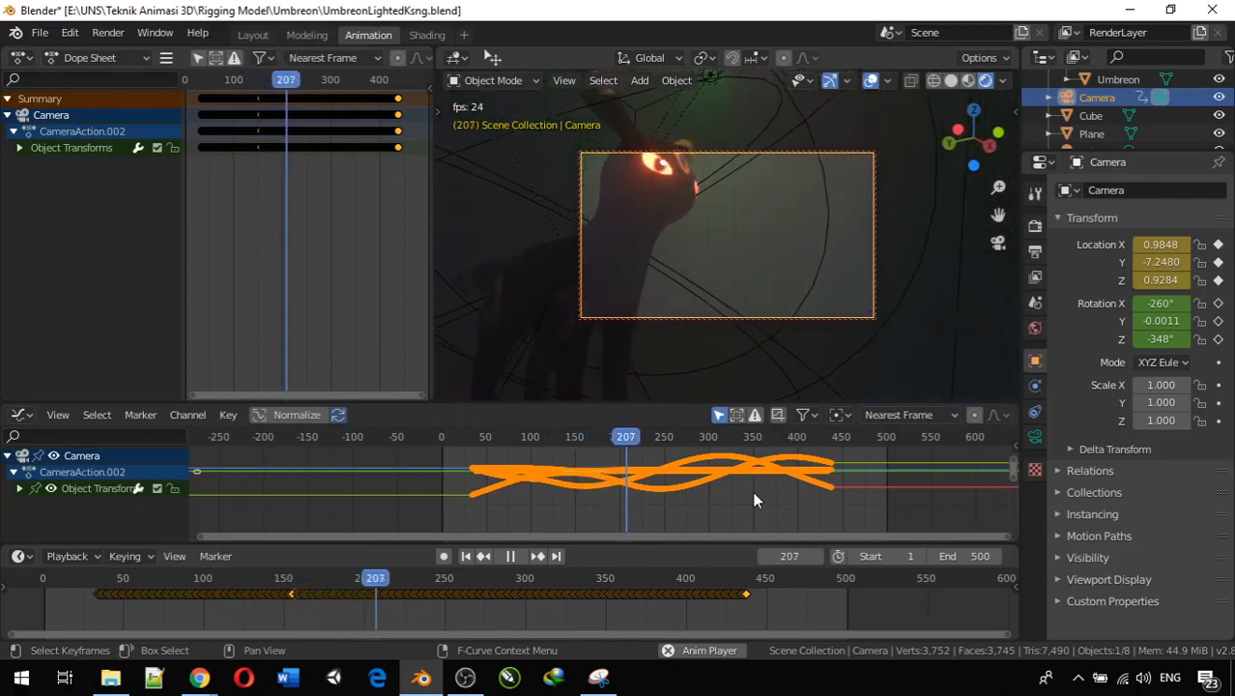
{"action": "key", "text": "alt+o"}
{"action": "key", "text": "alt+o"}
{"action": "key", "text": "alt+o"}
{"action": "key", "text": "alt+o"}
{"action": "key", "text": "alt+o"}
{"action": "key", "text": "alt+o"}
{"action": "key", "text": "alt+o"}
{"action": "key", "text": "alt+o"}
{"action": "key", "text": "alt+o"}
{"action": "key", "text": "alt+o"}
{"action": "key", "text": "alt+o"}
{"action": "key", "text": "alt+o"}
{"action": "key", "text": "alt+o"}
{"action": "key", "text": "alt+o"}
{"action": "key", "text": "alt+o"}
{"action": "key", "text": "alt+o"}
{"action": "key", "text": "alt+o"}
{"action": "key", "text": "alt+o"}
{"action": "key", "text": "alt+o"}
{"action": "key", "text": "alt+o"}
{"action": "key", "text": "alt+o"}
{"action": "key", "text": "alt+o"}
{"action": "key", "text": "alt+o"}
{"action": "key", "text": "alt+o"}
{"action": "key", "text": "alt+o"}
{"action": "key", "text": "alt+o"}
{"action": "key", "text": "alt+o"}
{"action": "key", "text": "alt+o"}
{"action": "key", "text": "alt+o"}
{"action": "key", "text": "alt+o"}
{"action": "key", "text": "alt+o"}
{"action": "key", "text": "alt+o"}
{"action": "key", "text": "alt+o"}
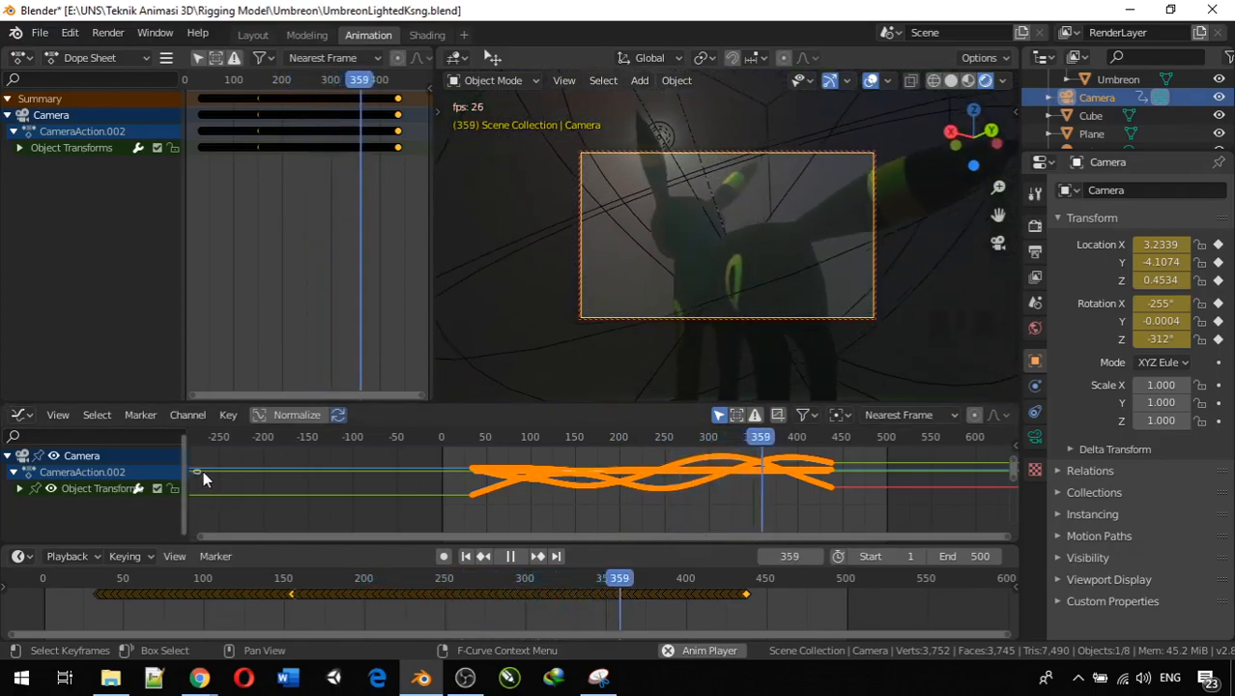
{"action": "key", "text": "space"}
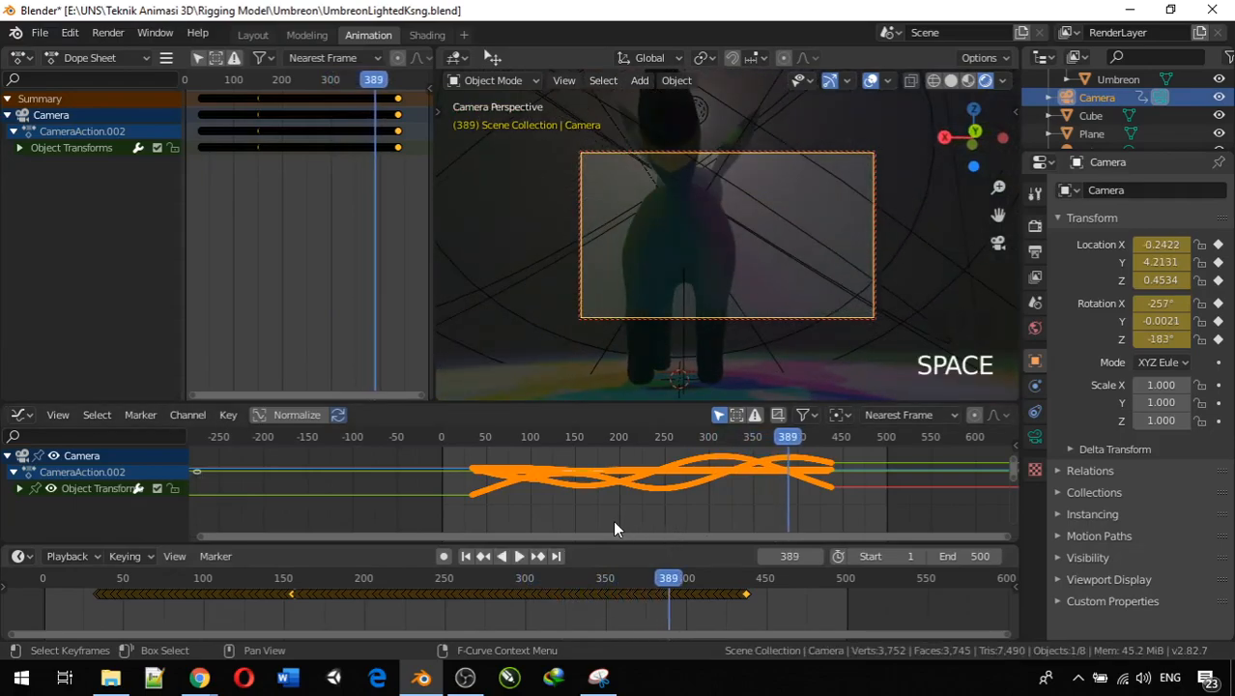
Examine the smoothed camera curves closely in the Graph Editor, checking keyframe spacing between about frames 100 and 190
{"action": "scroll", "coordinate": [612, 519], "scroll_direction": "up", "scroll_amount": 17}
{"action": "scroll", "coordinate": [618, 525], "scroll_direction": "up", "scroll_amount": 20}
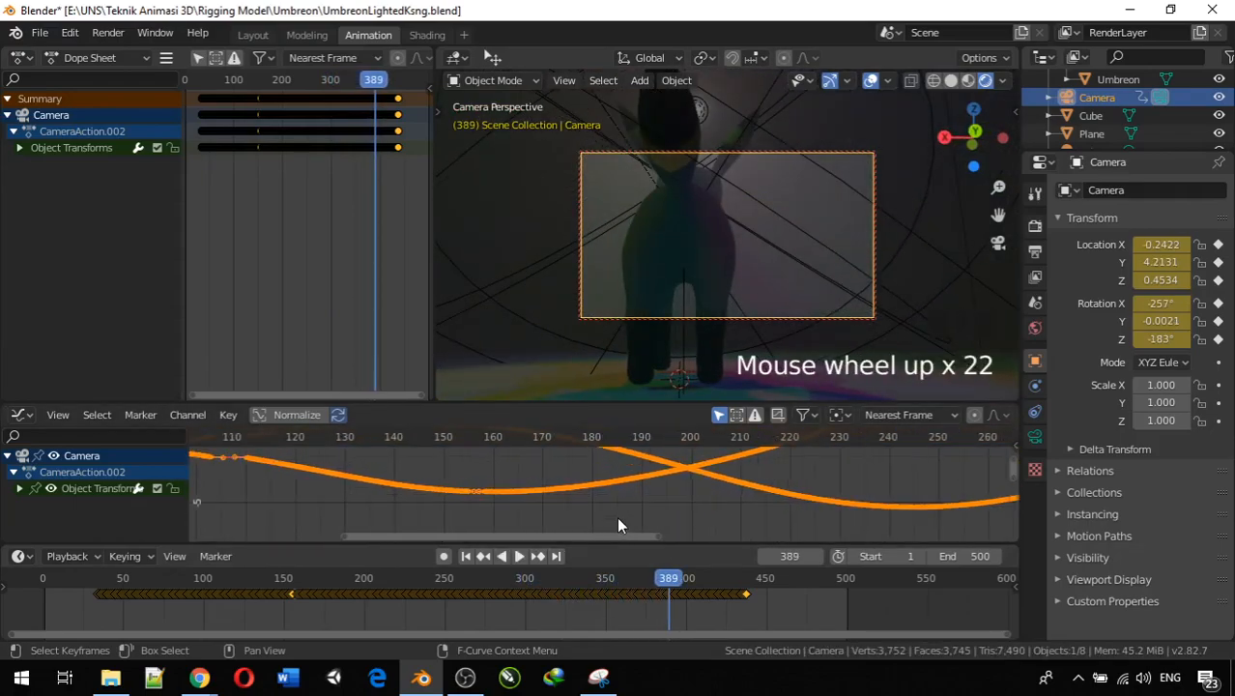
{"action": "scroll", "coordinate": [619, 524], "scroll_direction": "up", "scroll_amount": 6}
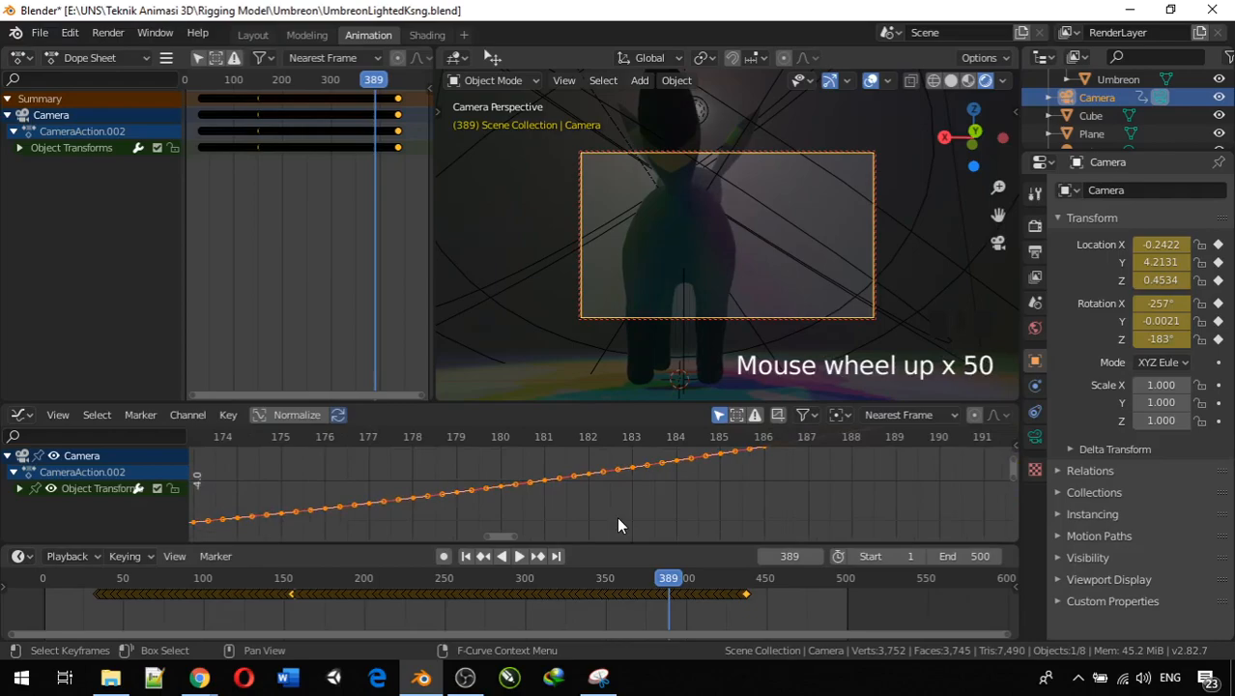
{"action": "middle_click_drag", "start_coordinate": [617, 521], "coordinate": [807, 434], "text": "shift"}
{"action": "scroll", "coordinate": [767, 469], "scroll_direction": "down", "scroll_amount": 14}
{"action": "scroll", "coordinate": [768, 462], "scroll_direction": "down", "scroll_amount": 20}
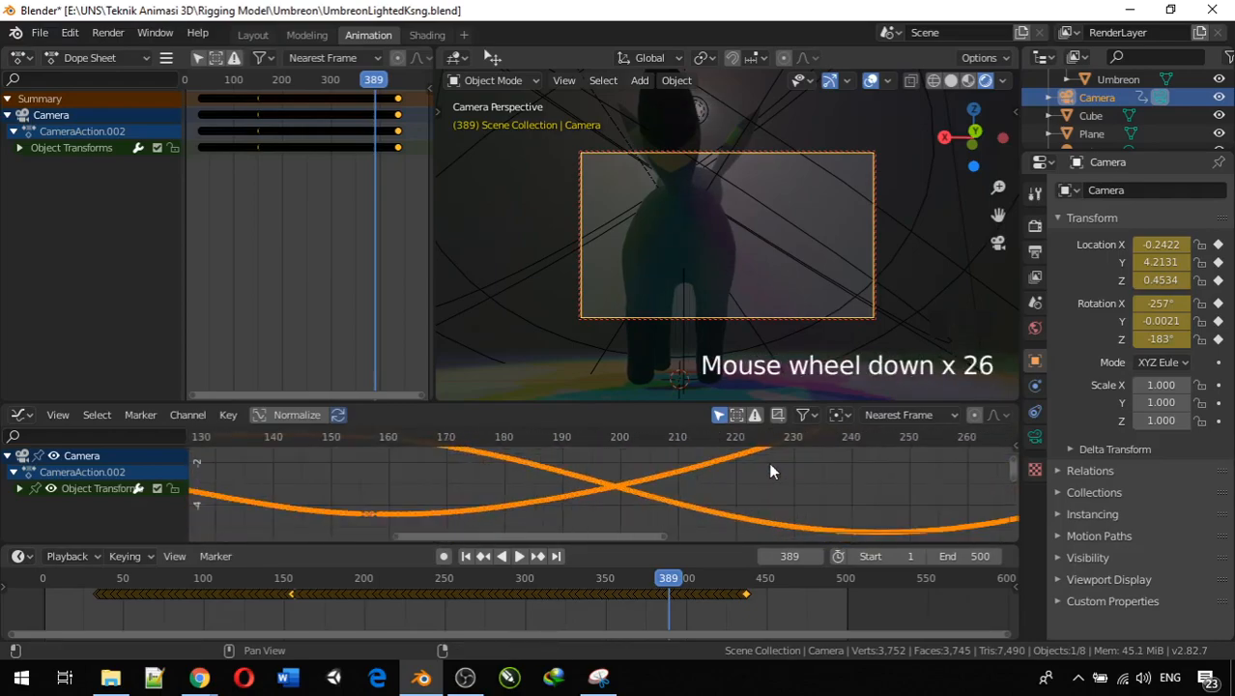
{"action": "middle_click_drag", "start_coordinate": [768, 462], "coordinate": [987, 434], "text": "shift"}
{"action": "middle_click_drag", "start_coordinate": [593, 484], "coordinate": [603, 515], "text": "shift"}
{"action": "scroll", "coordinate": [585, 475], "scroll_direction": "up", "scroll_amount": 20}
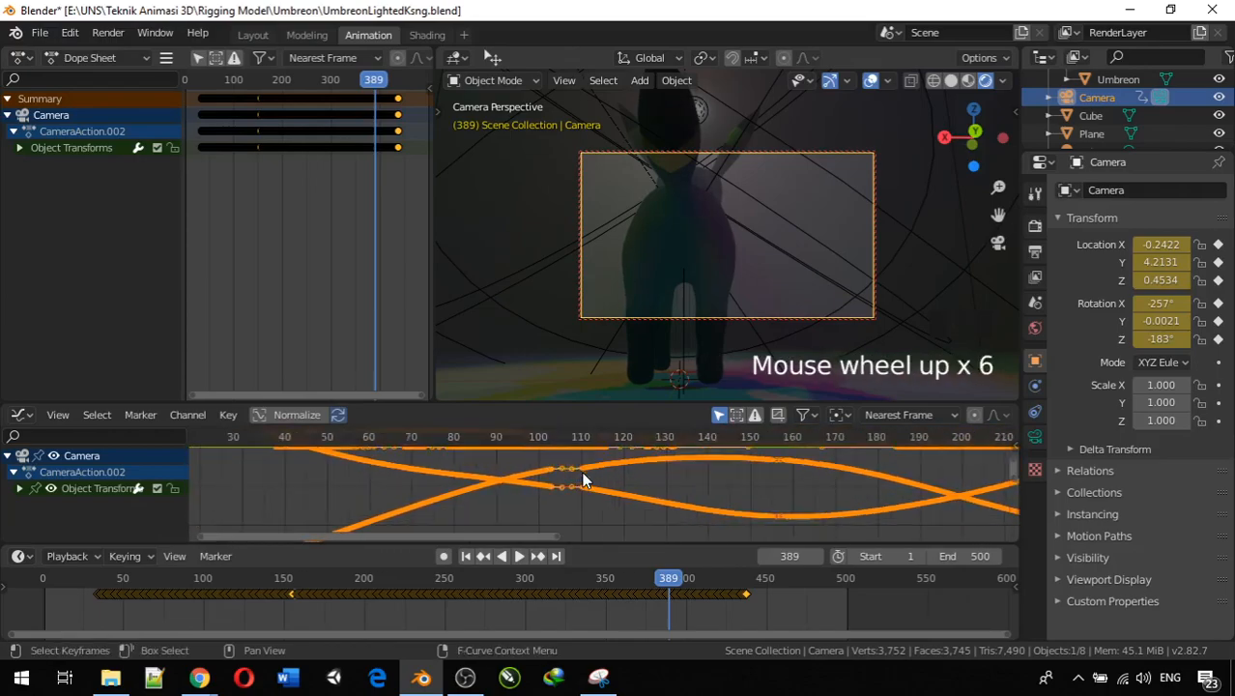
{"action": "scroll", "coordinate": [490, 488], "scroll_direction": "up", "scroll_amount": 4}
{"action": "middle_click_drag", "start_coordinate": [490, 488], "coordinate": [614, 470], "text": "shift"}
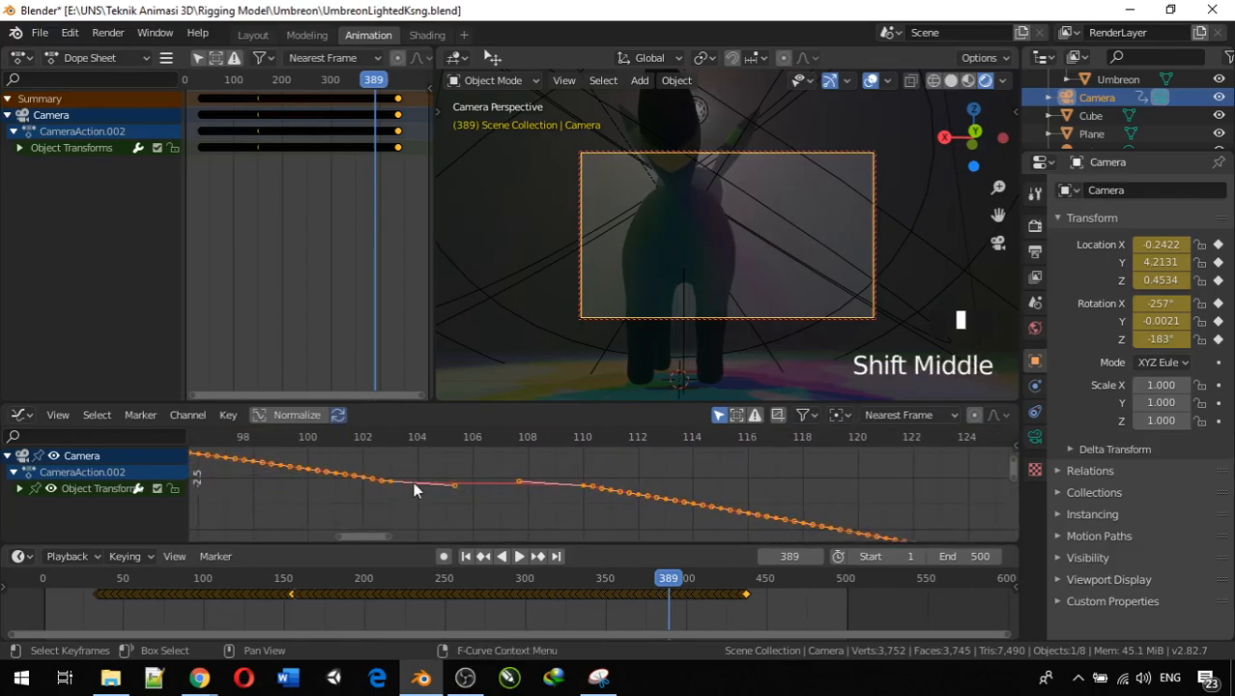
{"action": "scroll", "coordinate": [390, 490], "scroll_direction": "down", "scroll_amount": 20}
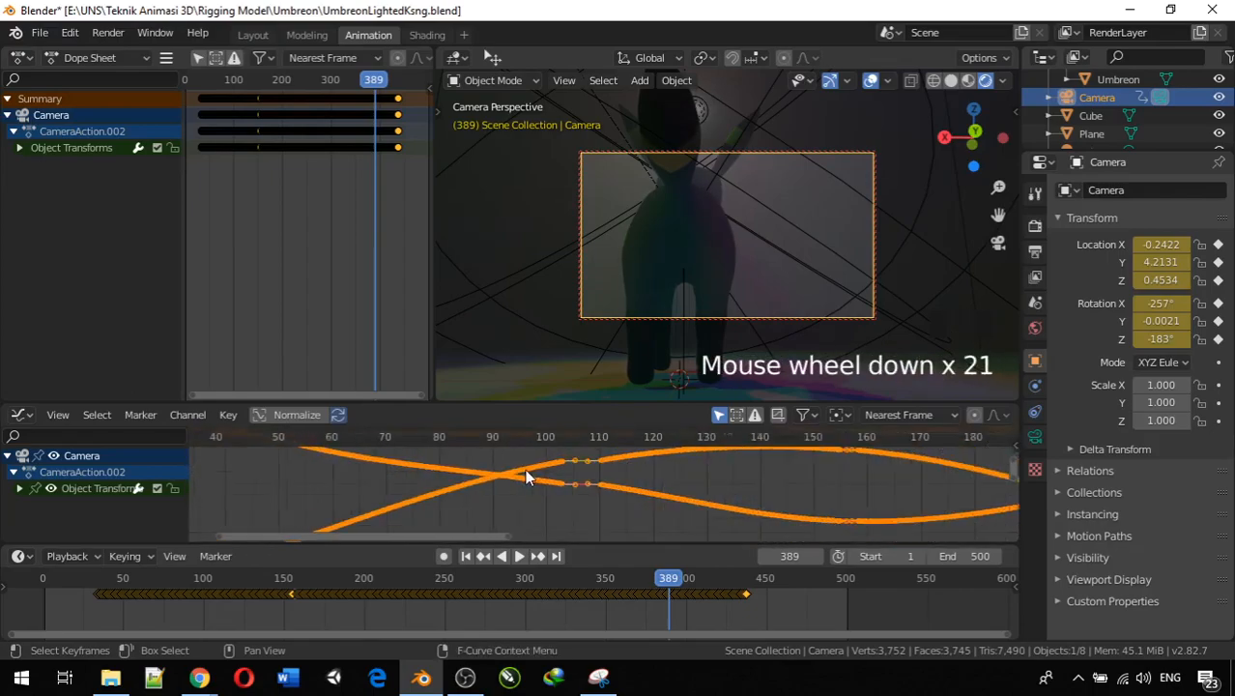
Select the camera keyframes around frames 103 to 110 on all curves and apply Sample Keyframes to them
{"action": "scroll", "coordinate": [575, 475], "scroll_direction": "down", "scroll_amount": 8}
{"action": "middle_click_drag", "start_coordinate": [575, 475], "coordinate": [531, 468], "text": "shift"}
{"action": "left_click_drag", "start_coordinate": [543, 449], "coordinate": [557, 506]}
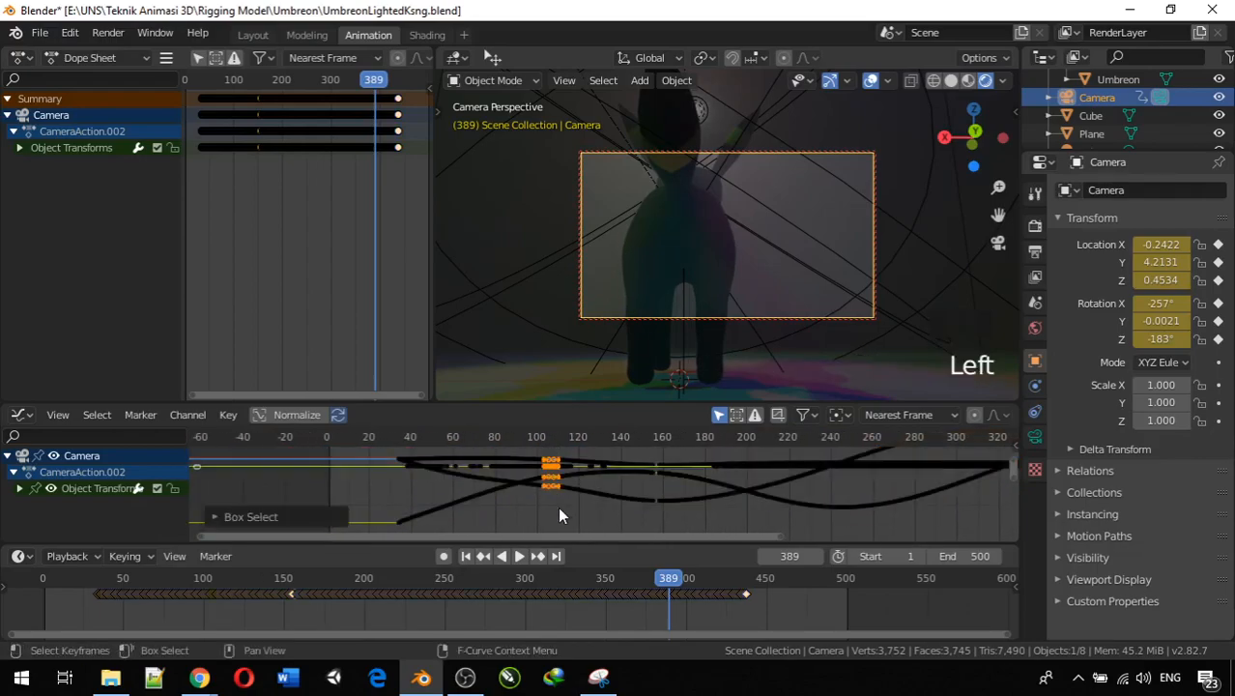
{"action": "scroll", "coordinate": [559, 485], "scroll_direction": "up", "scroll_amount": 9}
{"action": "scroll", "coordinate": [512, 478], "scroll_direction": "up", "scroll_amount": 7}
{"action": "middle_click_drag", "start_coordinate": [512, 479], "coordinate": [600, 523], "text": "shift"}
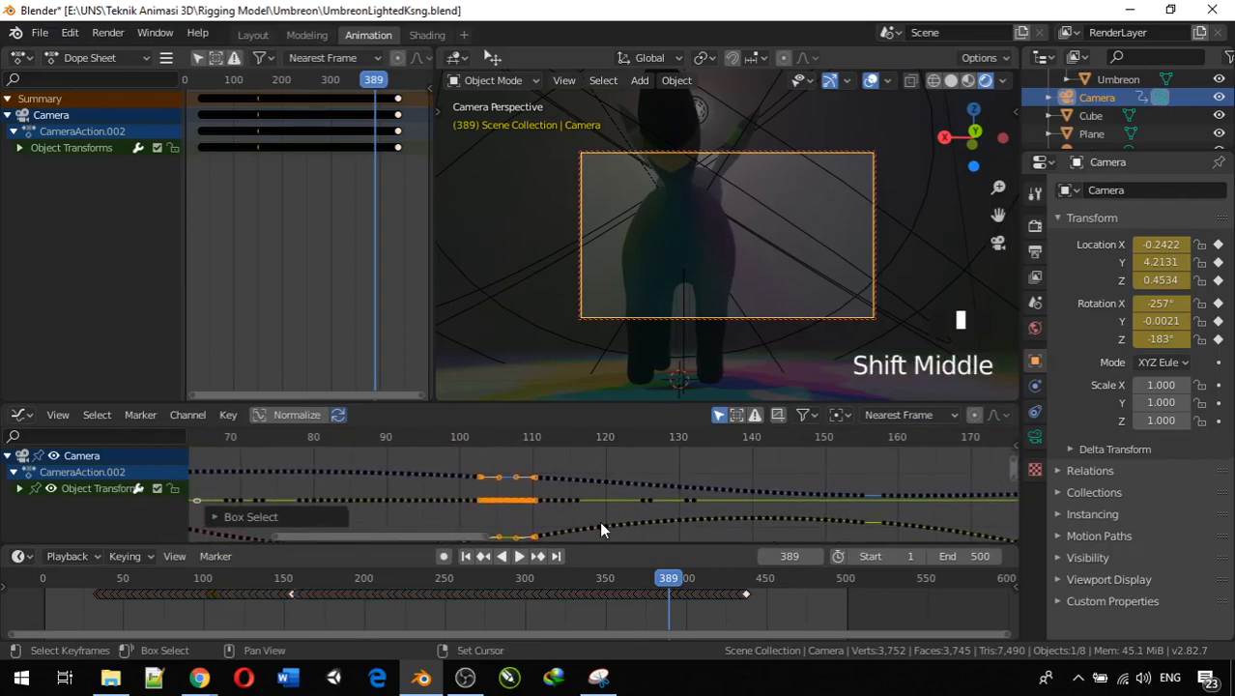
{"action": "left_click", "coordinate": [232, 414]}
{"action": "scroll", "coordinate": [340, 207], "scroll_direction": "up", "scroll_amount": 2}
{"action": "scroll", "coordinate": [340, 207], "scroll_direction": "down", "scroll_amount": 2}
{"action": "scroll", "coordinate": [340, 207], "scroll_direction": "up", "scroll_amount": 6}
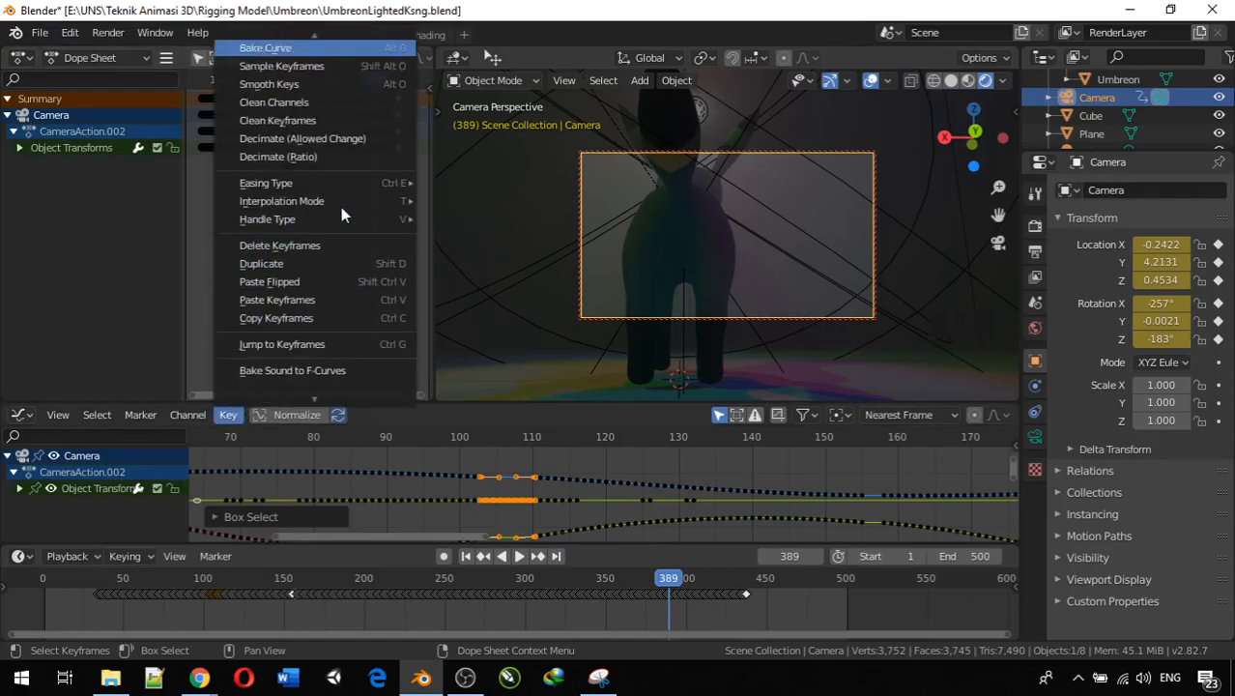
{"action": "scroll", "coordinate": [340, 207], "scroll_direction": "down", "scroll_amount": 6}
{"action": "scroll", "coordinate": [340, 215], "scroll_direction": "up", "scroll_amount": 6}
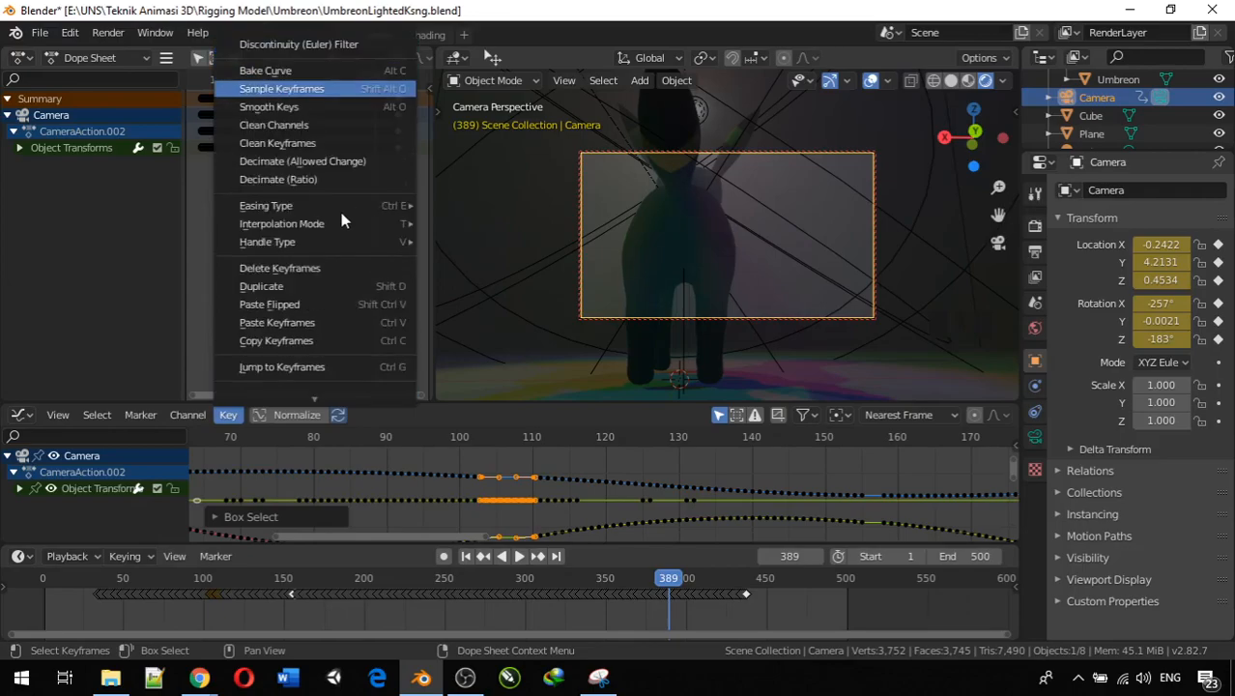
{"action": "left_click", "coordinate": [346, 89]}
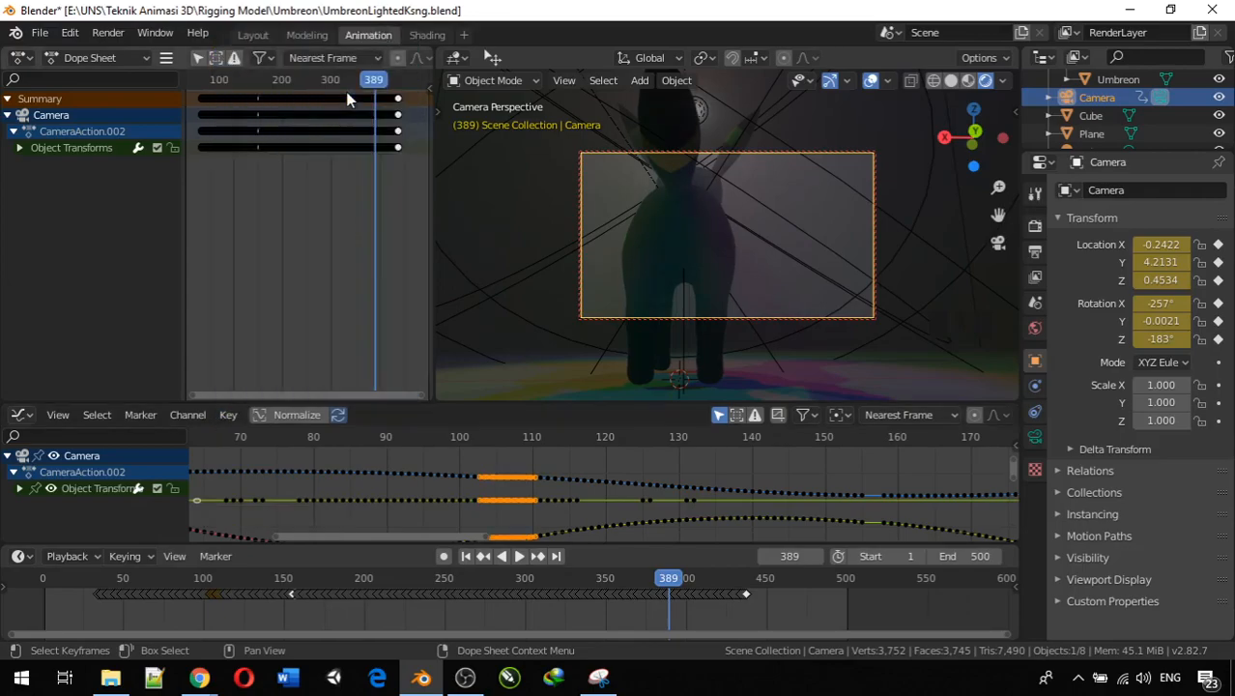
Inspect the resampled stretch around frames 103 to 110, selecting a single keyframe near frame 109 on the red curve
{"action": "middle_click_drag", "start_coordinate": [490, 504], "coordinate": [465, 432], "text": "shift"}
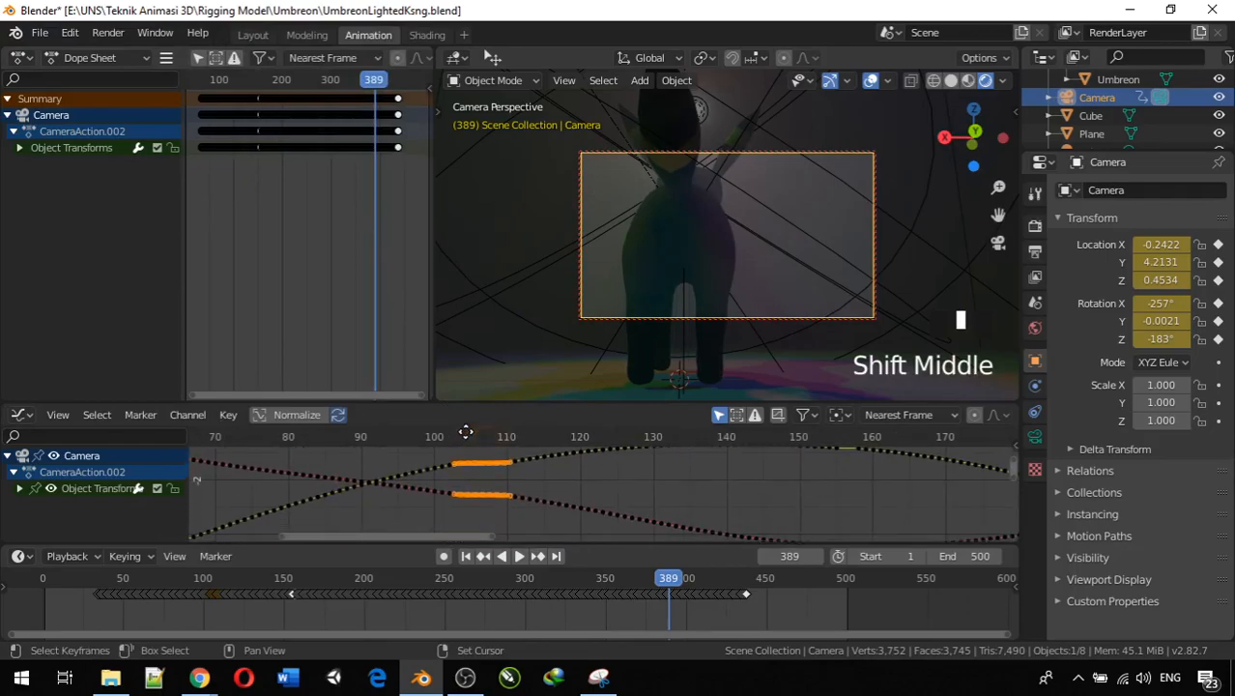
{"action": "scroll", "coordinate": [440, 495], "scroll_direction": "up", "scroll_amount": 7}
{"action": "left_click", "coordinate": [424, 507]}
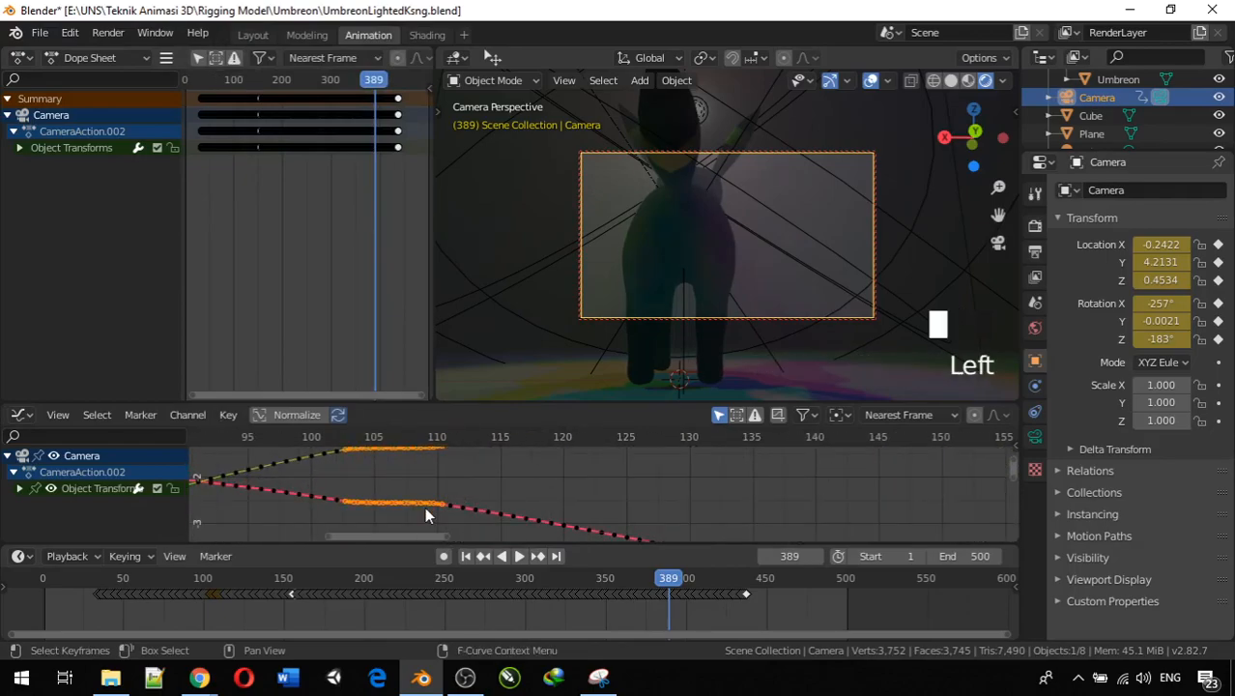
{"action": "scroll", "coordinate": [386, 496], "scroll_direction": "down", "scroll_amount": 13}
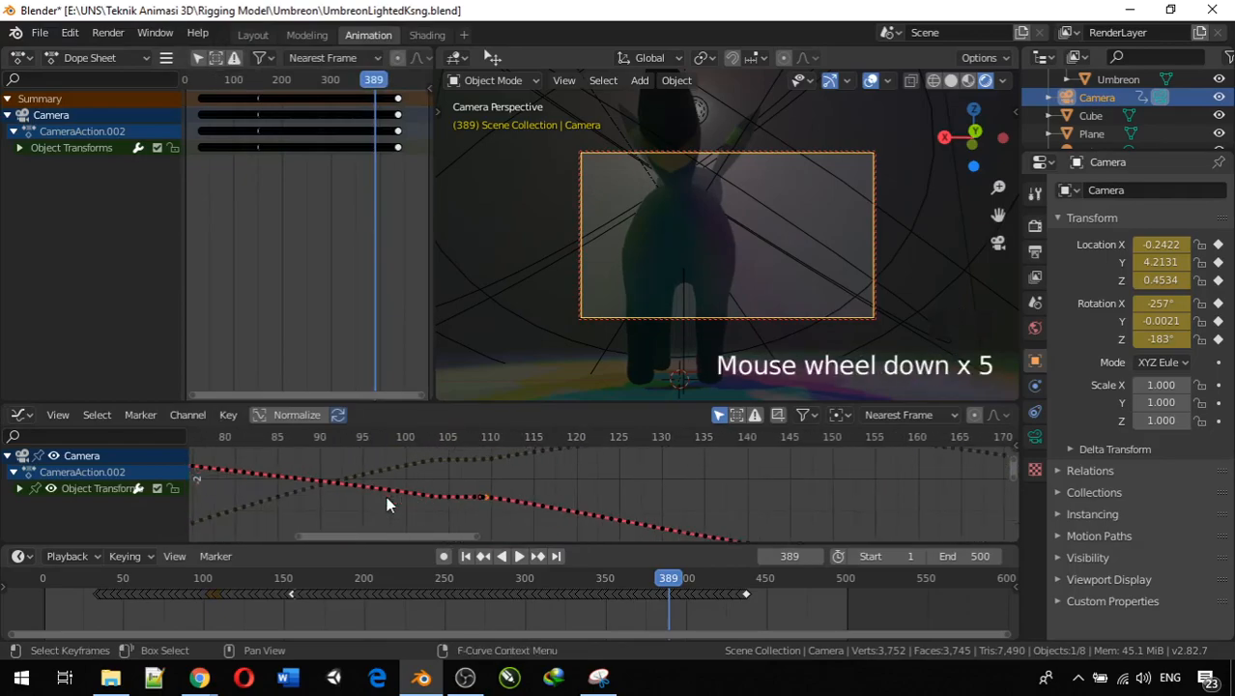
{"action": "scroll", "coordinate": [485, 478], "scroll_direction": "up", "scroll_amount": 3}
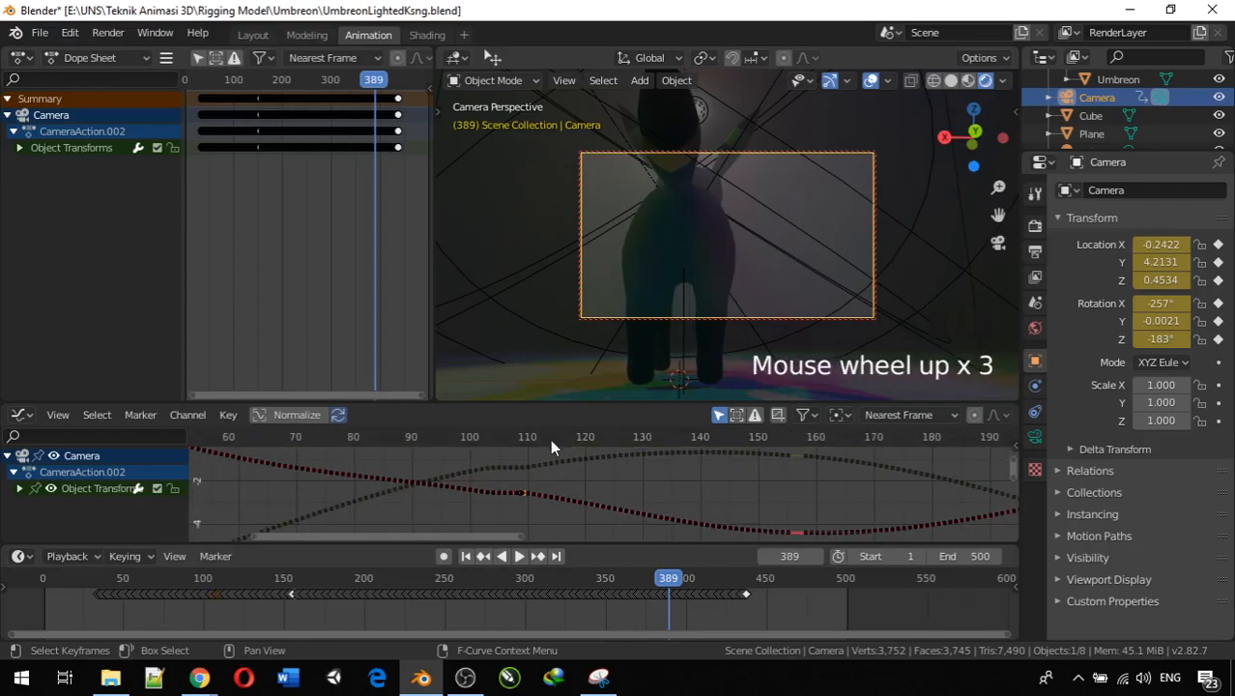
Play back the camera motion twice from about frame 82, stopping at frame 198 the first time and frame 150 the second
{"action": "left_click_drag", "start_coordinate": [581, 436], "coordinate": [367, 457]}
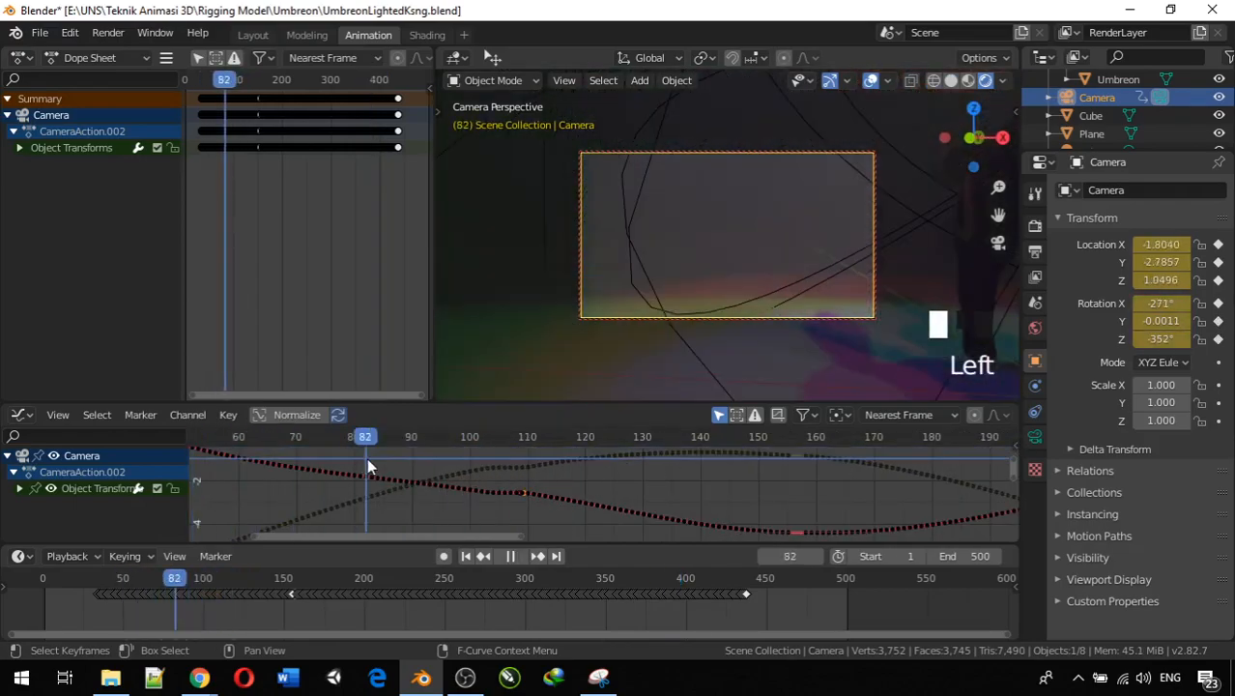
{"action": "key", "text": "space"}
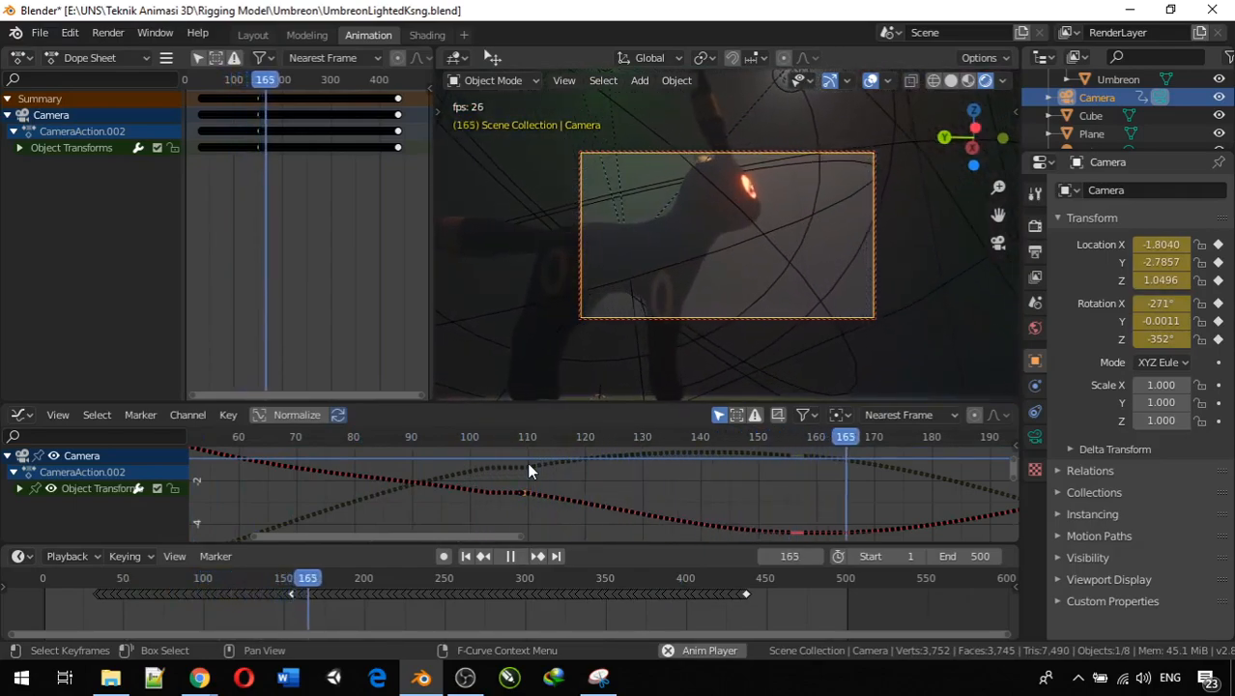
{"action": "key", "text": "space"}
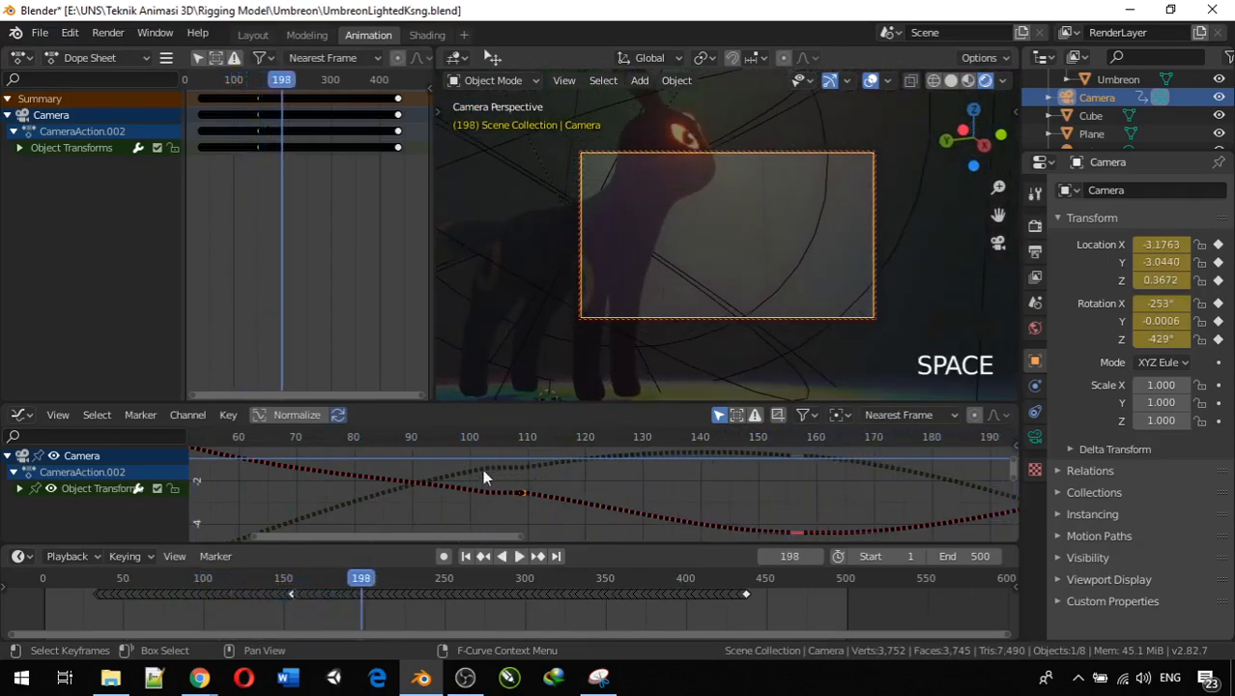
{"action": "left_click_drag", "start_coordinate": [476, 441], "coordinate": [367, 445]}
{"action": "key", "text": "space"}
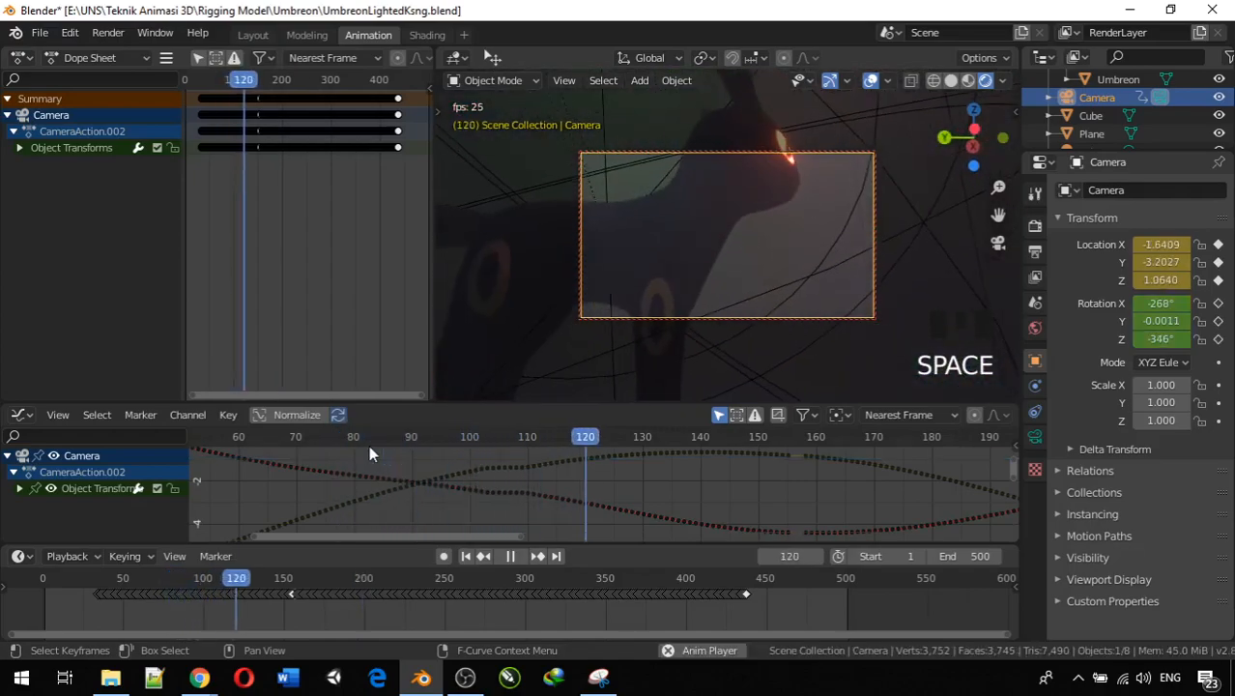
{"action": "key", "text": "space"}
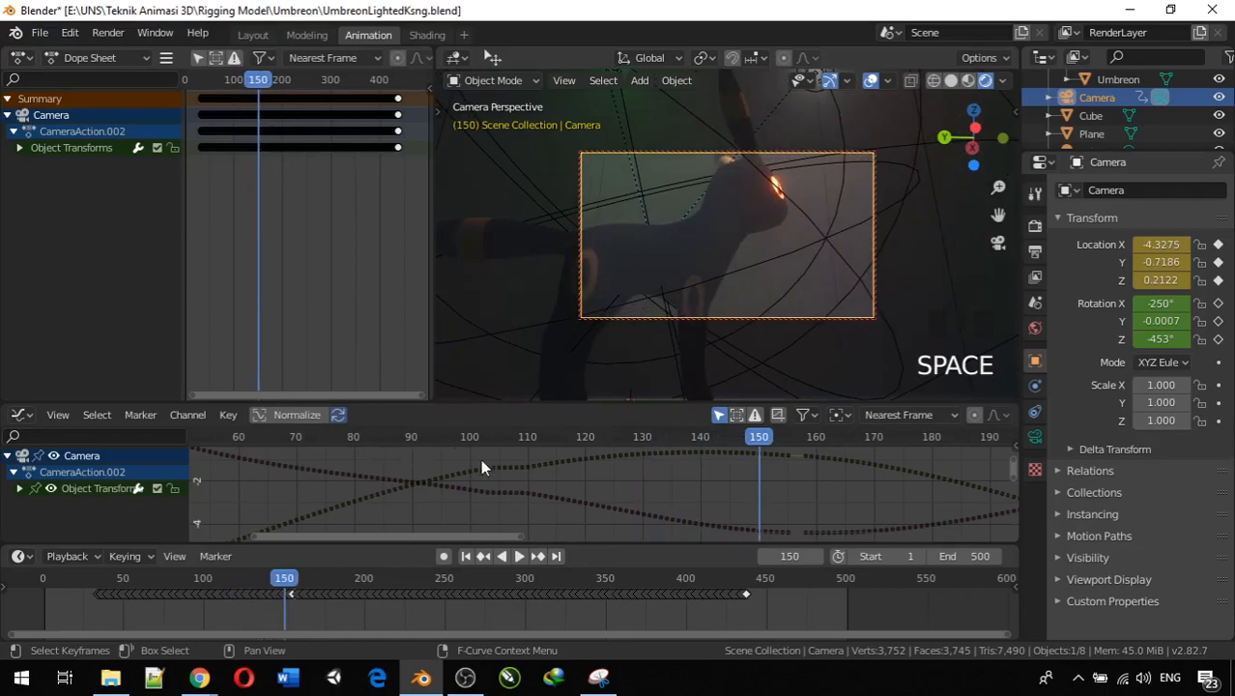